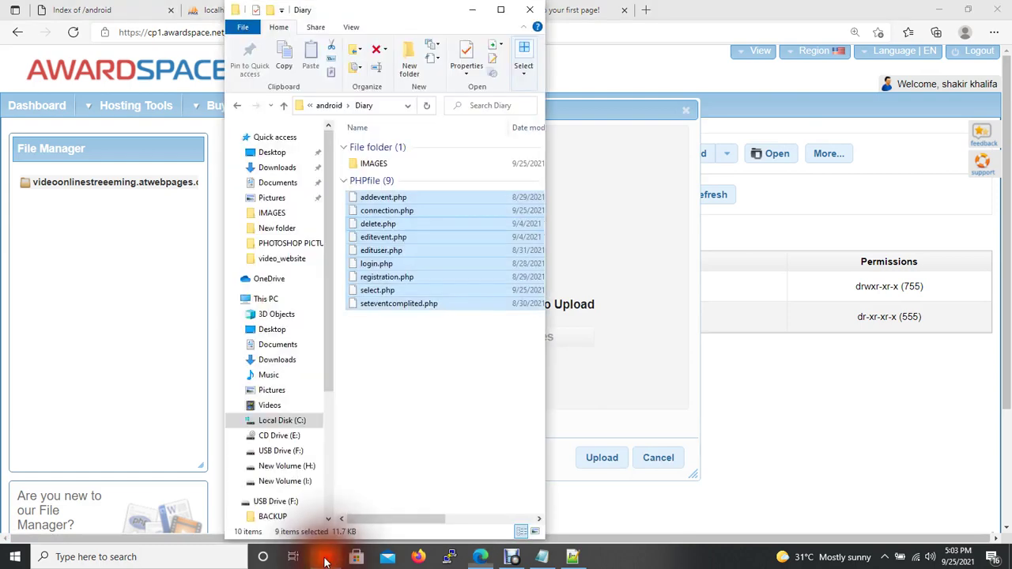
Upload the nine selected Diary PHP files into the website folder
drag(404, 23, 158, 78)
drag(127, 351, 510, 305)
click(605, 465)
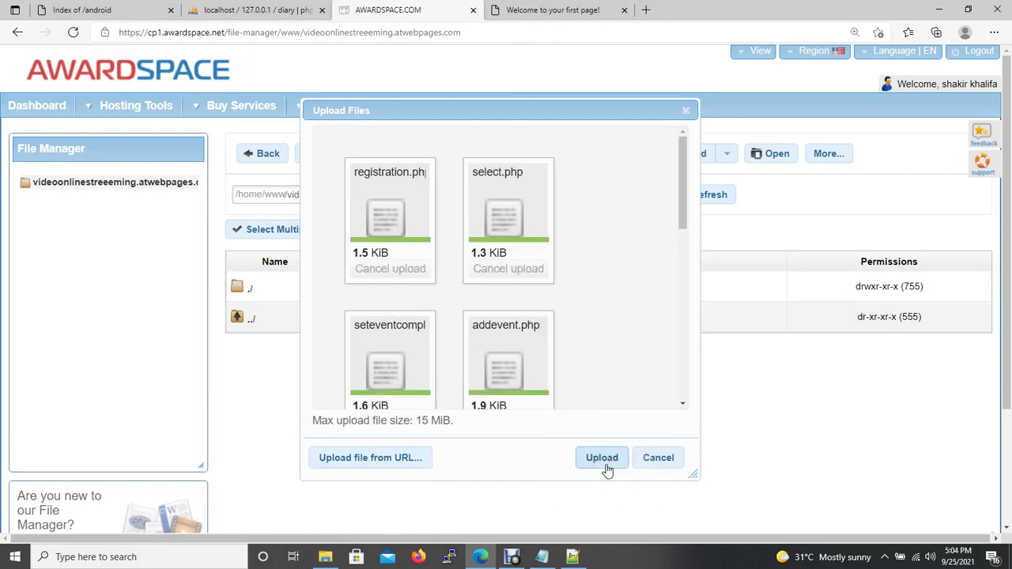
click(603, 461)
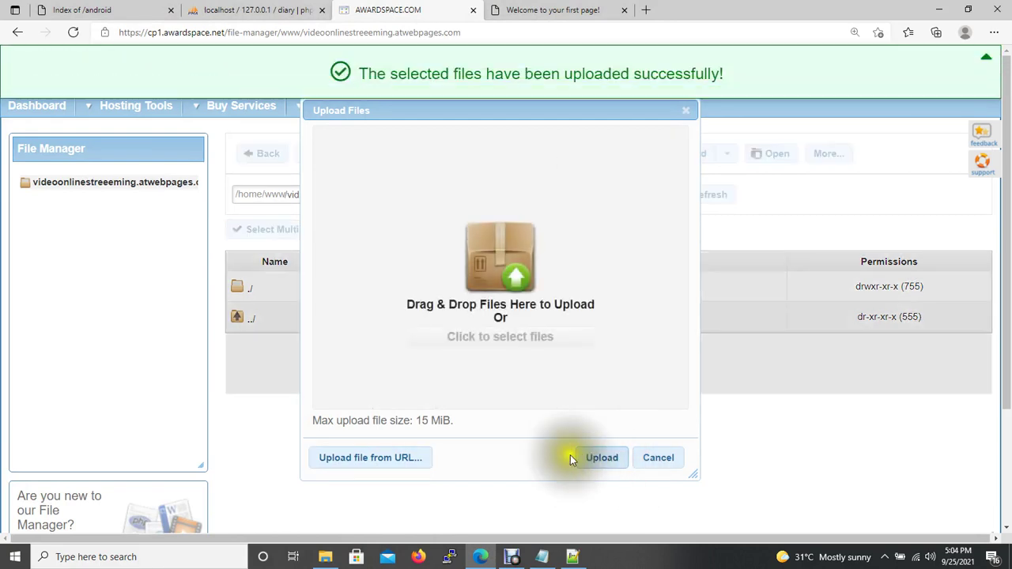
click(660, 461)
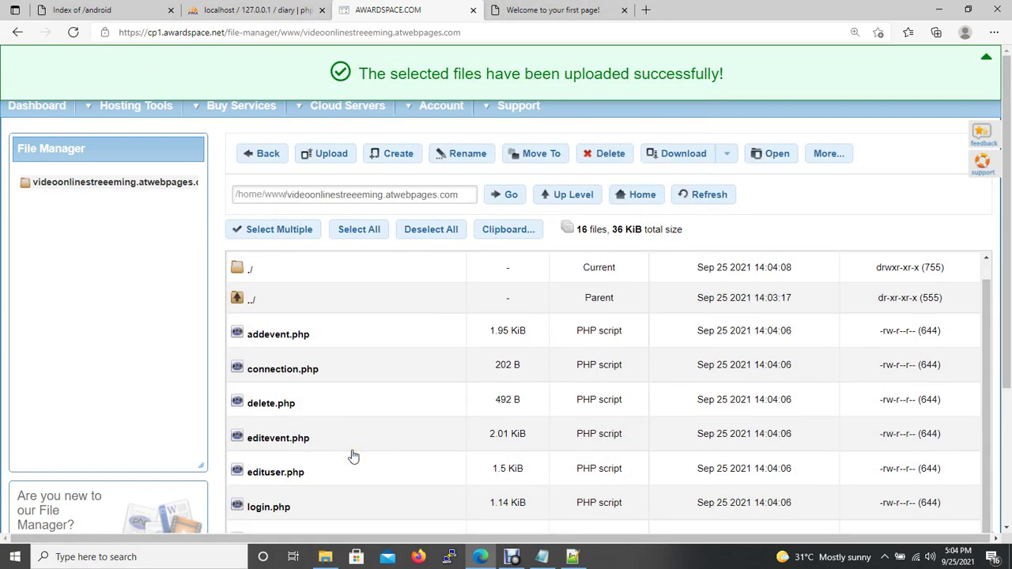
Reload the site's welcome page, then select connection.php in the file list
drag(1003, 363, 1001, 419)
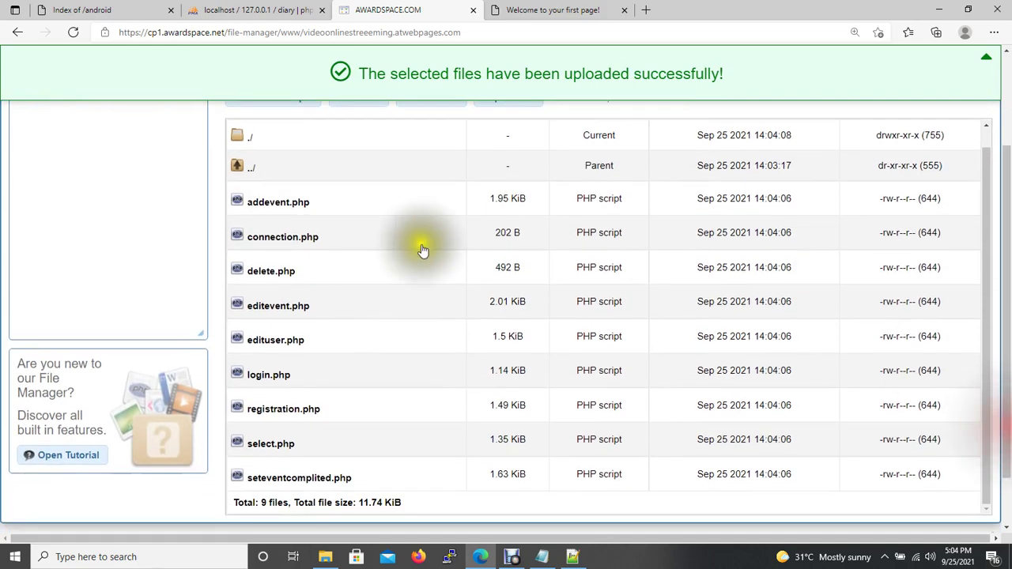
click(553, 9)
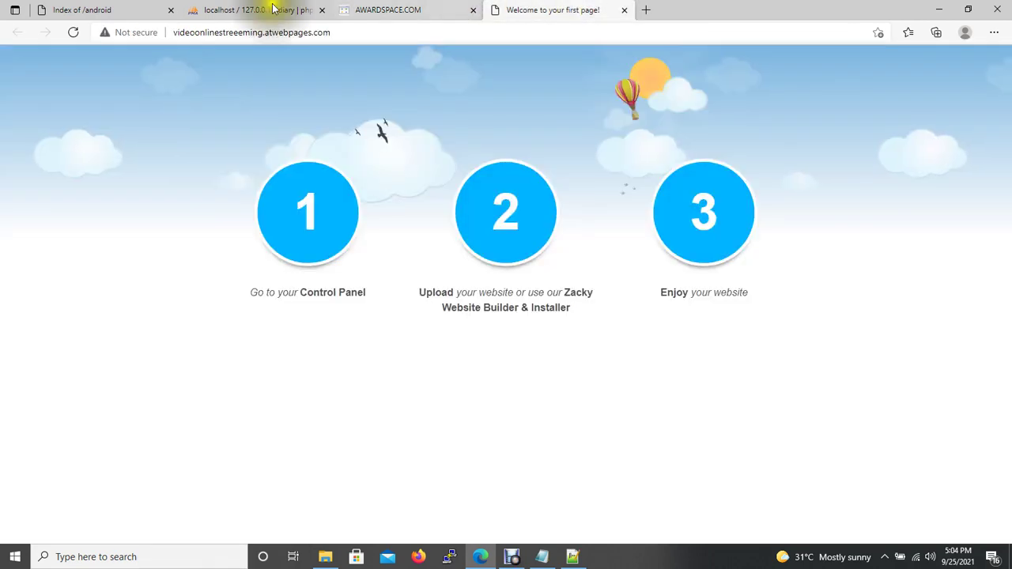
click(72, 32)
click(388, 8)
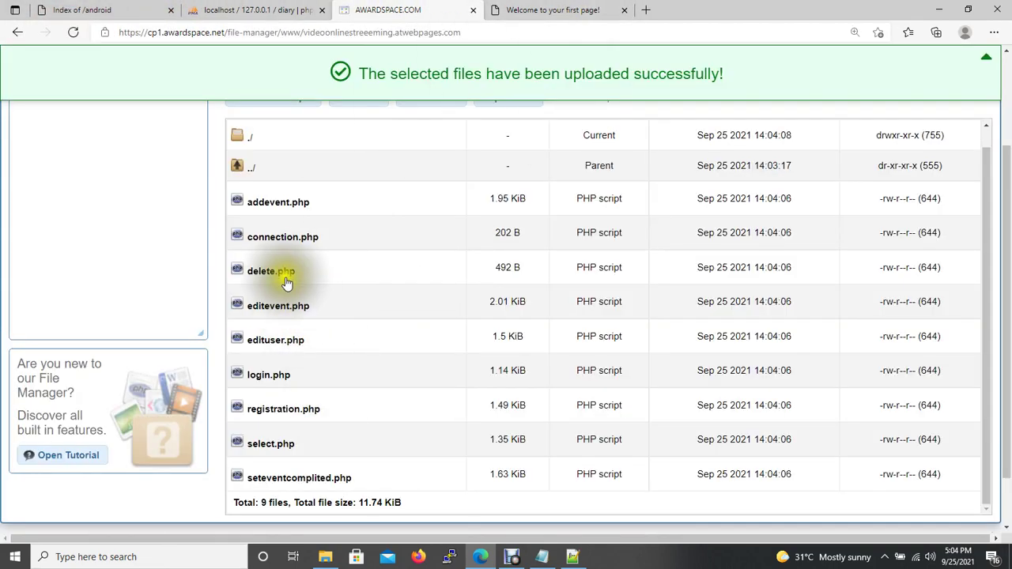
click(328, 245)
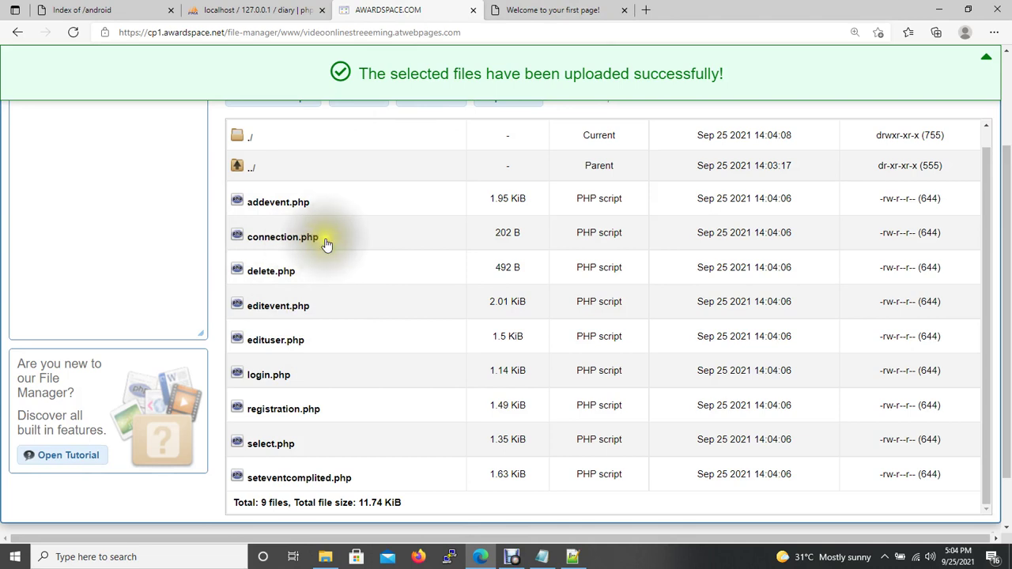
click(286, 245)
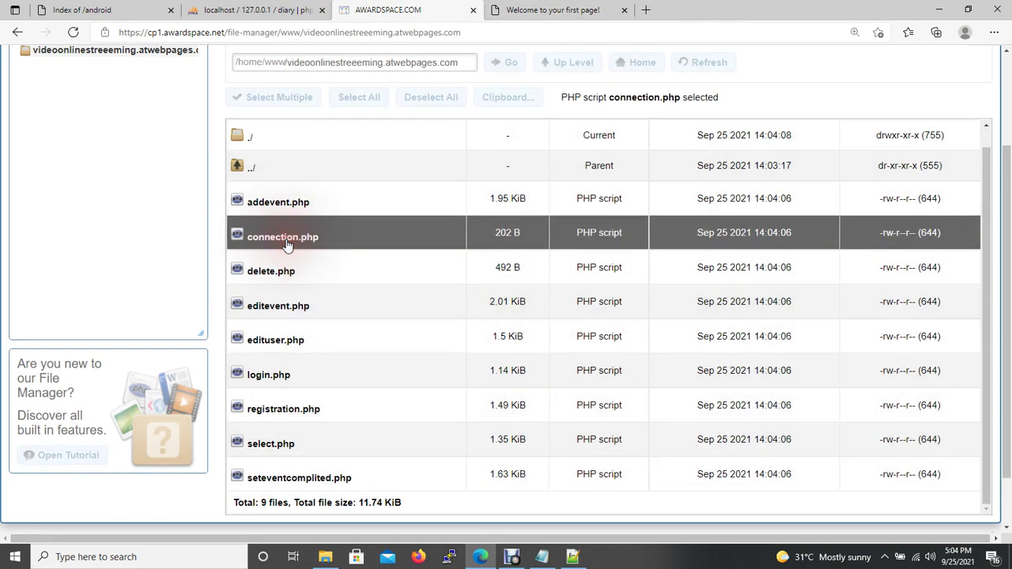
Open connection.php in the editor and load its hosted path in a new tab
double_click(287, 246)
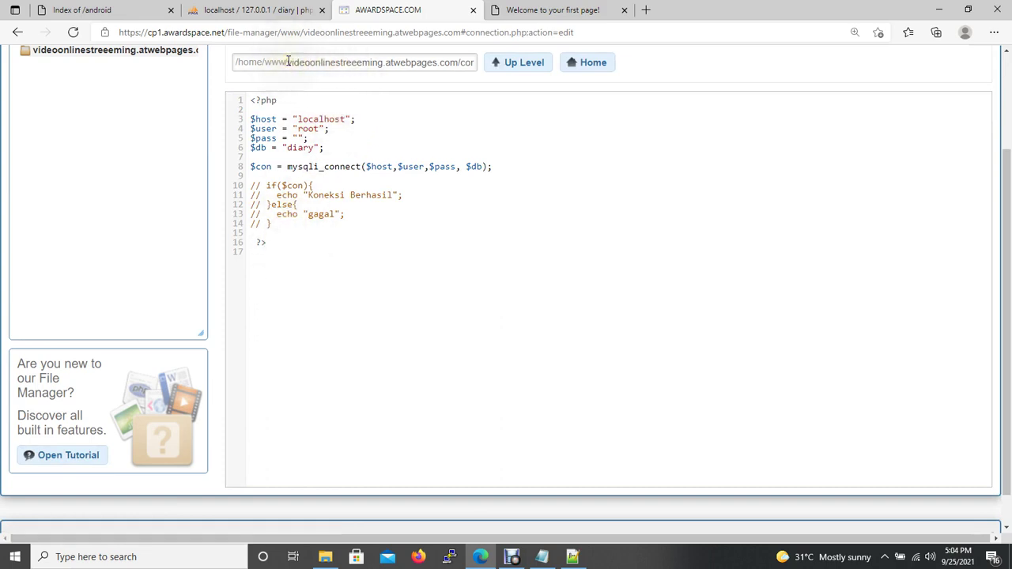
drag(288, 61, 493, 149)
right_click(413, 130)
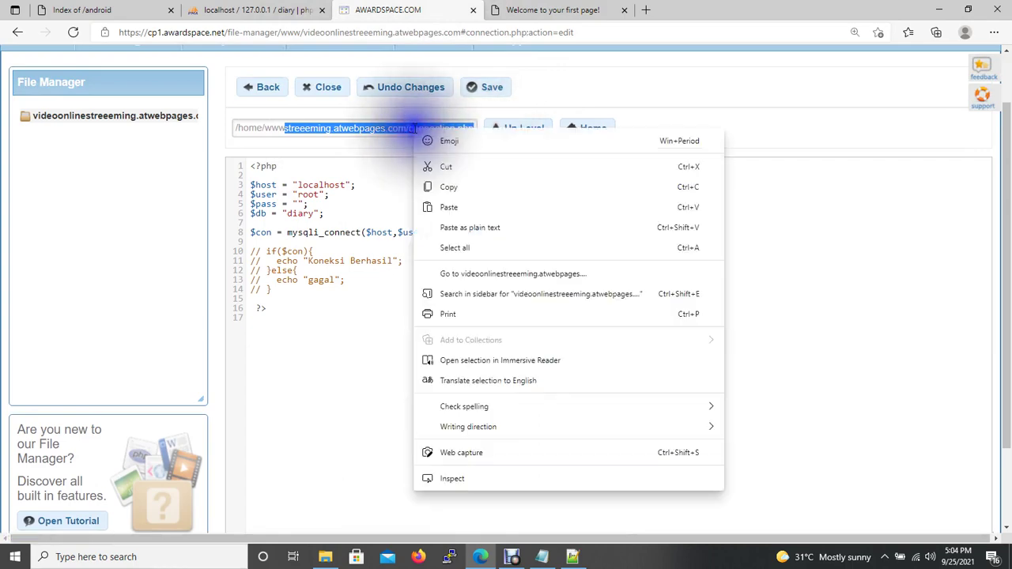
click(461, 193)
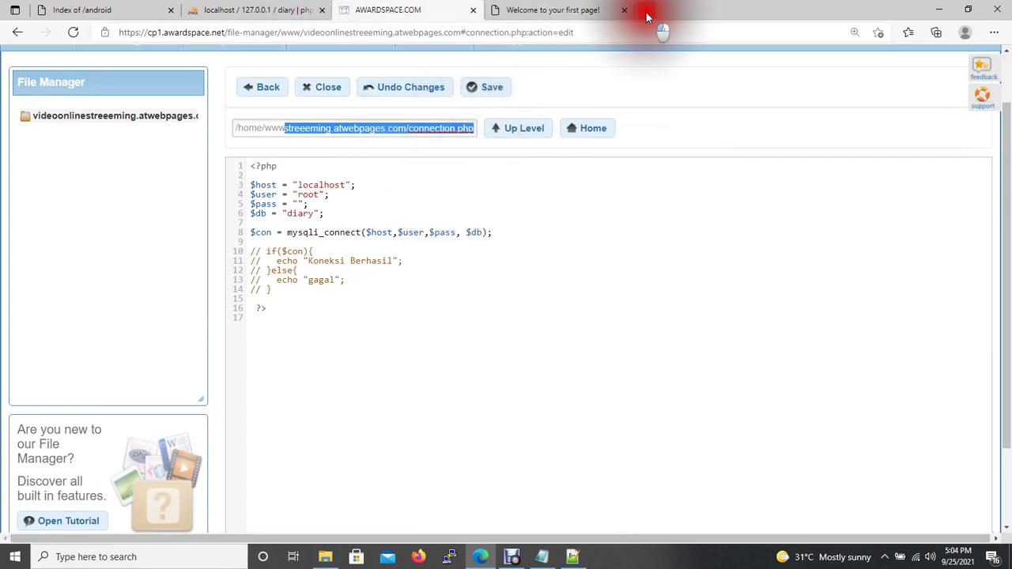
click(646, 9)
right_click(487, 30)
click(536, 155)
key(Return)
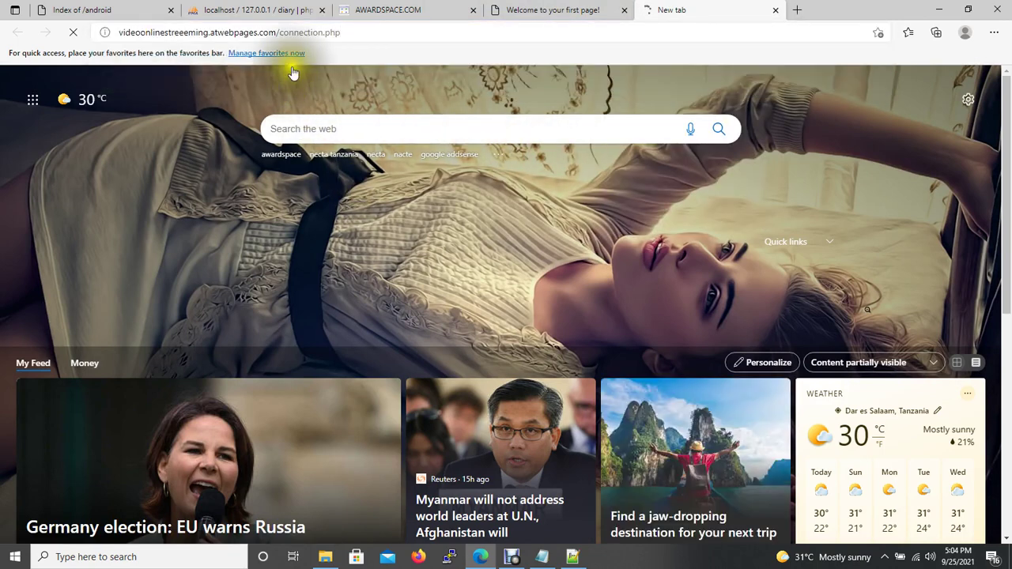
Examine the MySQL connection warning, compare with local phpMyAdmin, and return to the editor
drag(396, 32, 310, 34)
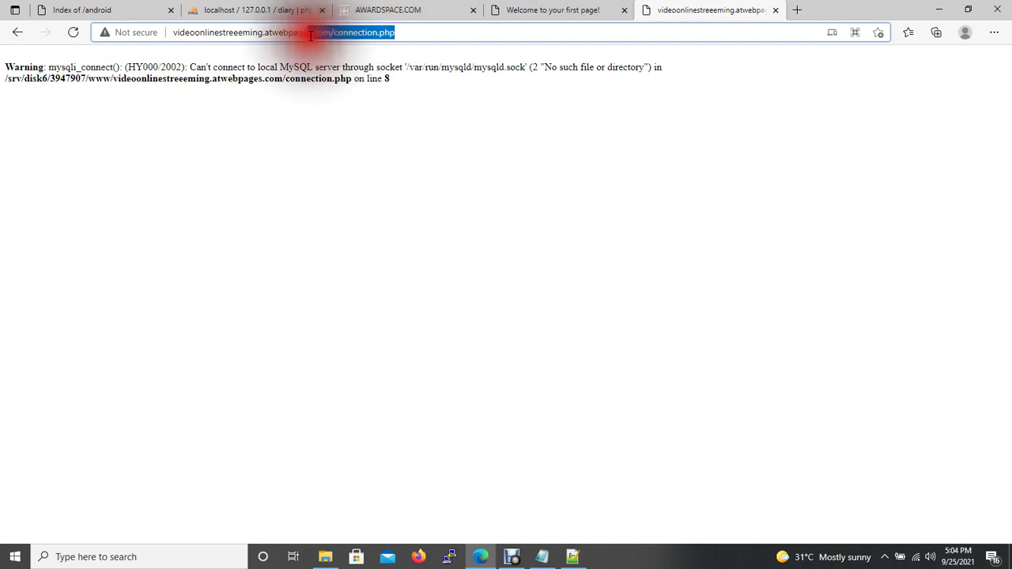
drag(412, 82, 41, 92)
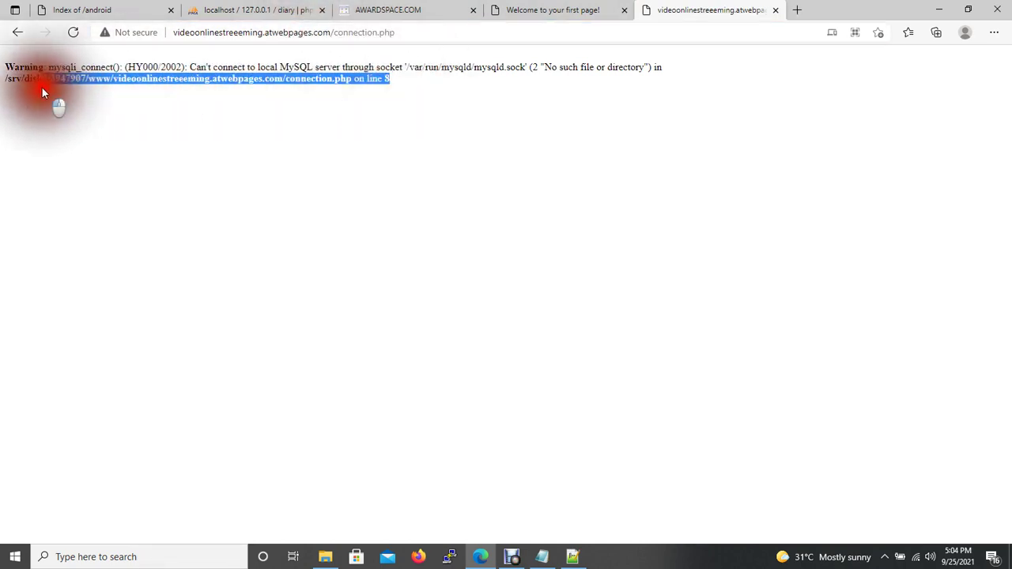
drag(196, 68, 318, 70)
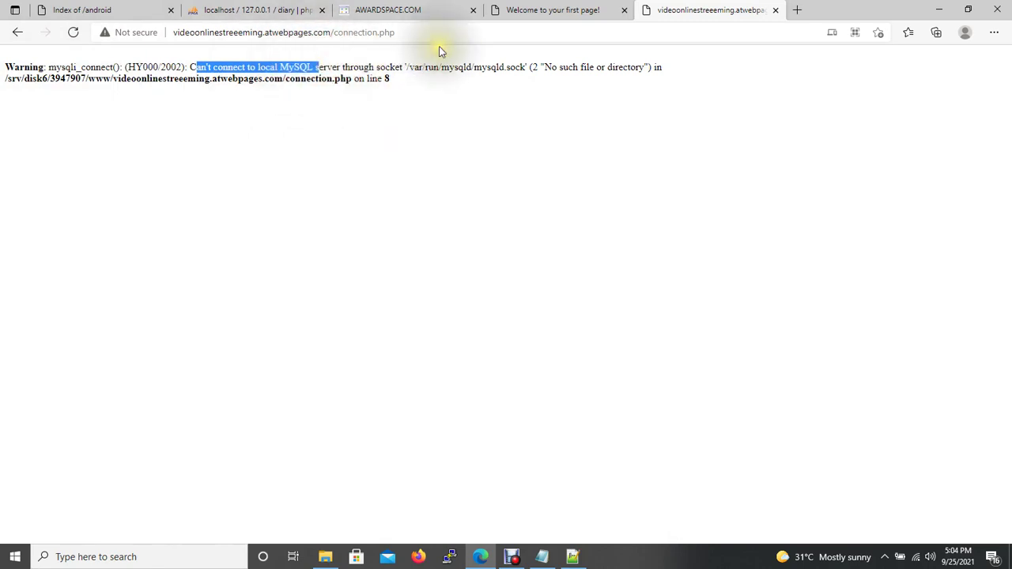
click(250, 8)
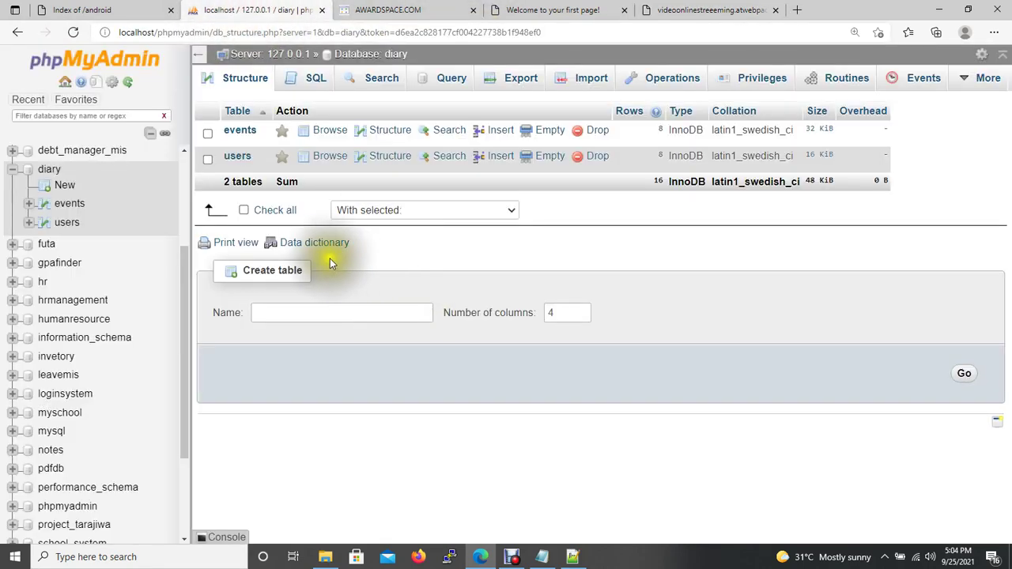
click(640, 8)
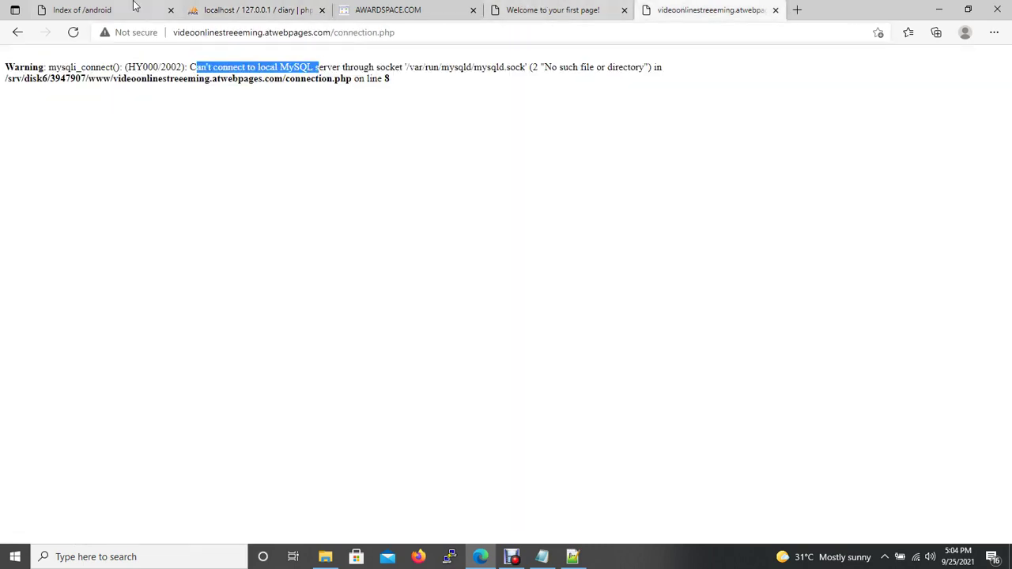
click(387, 9)
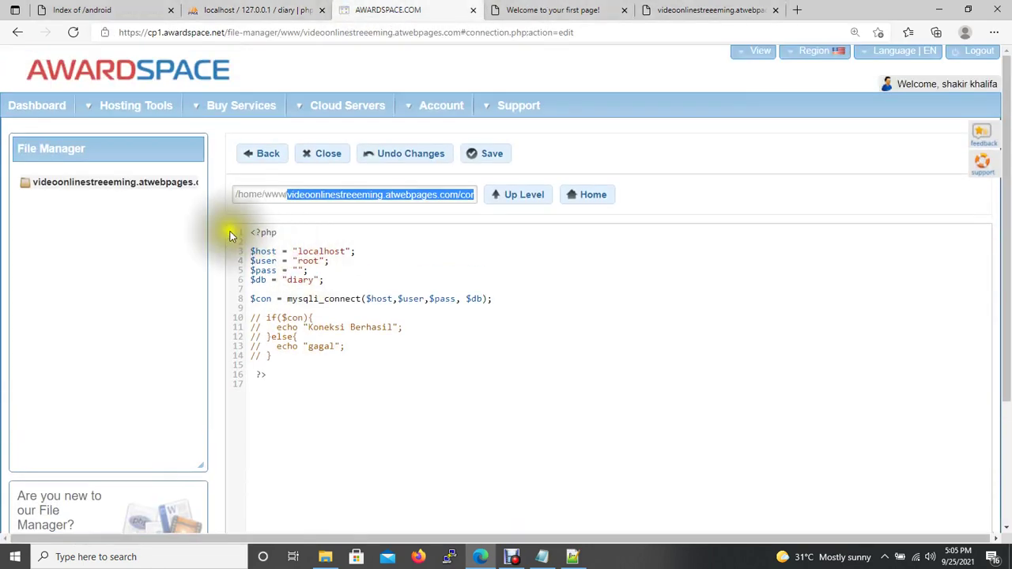
Open the MySQL Databases page, dismiss the password prompt, and enter the name diary
mouse_move(91, 109)
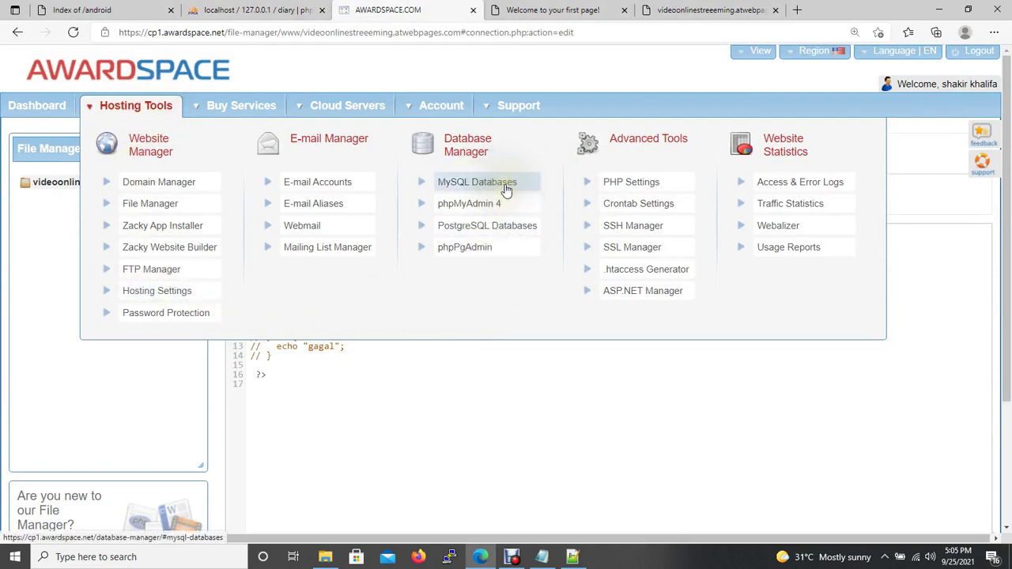
click(506, 191)
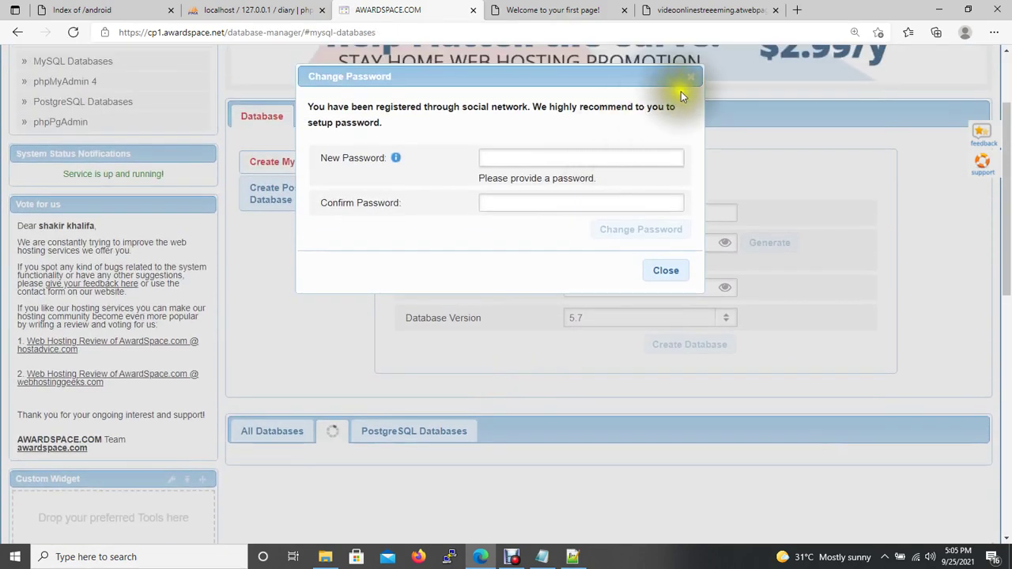
click(698, 101)
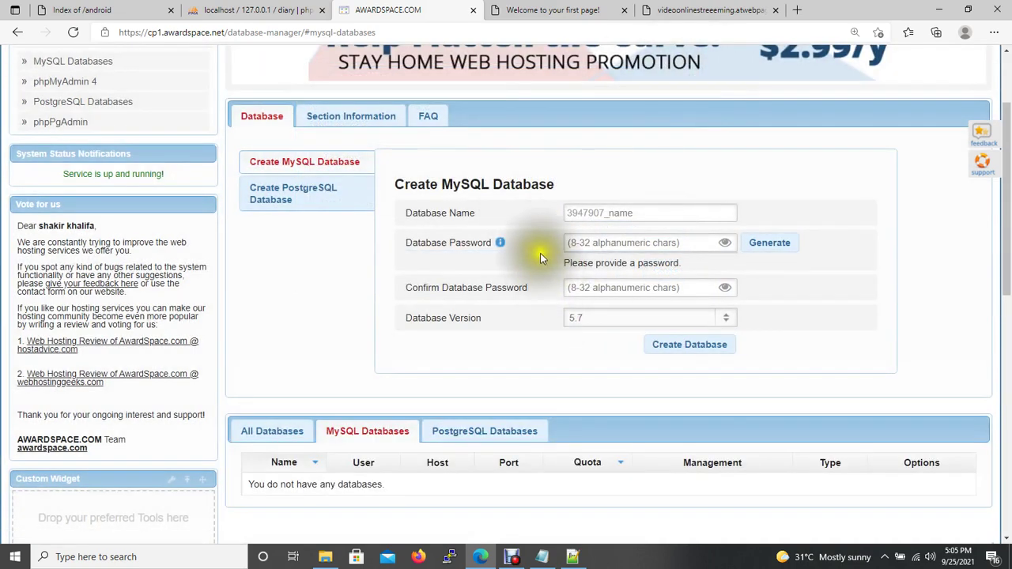
click(623, 211)
text(di)
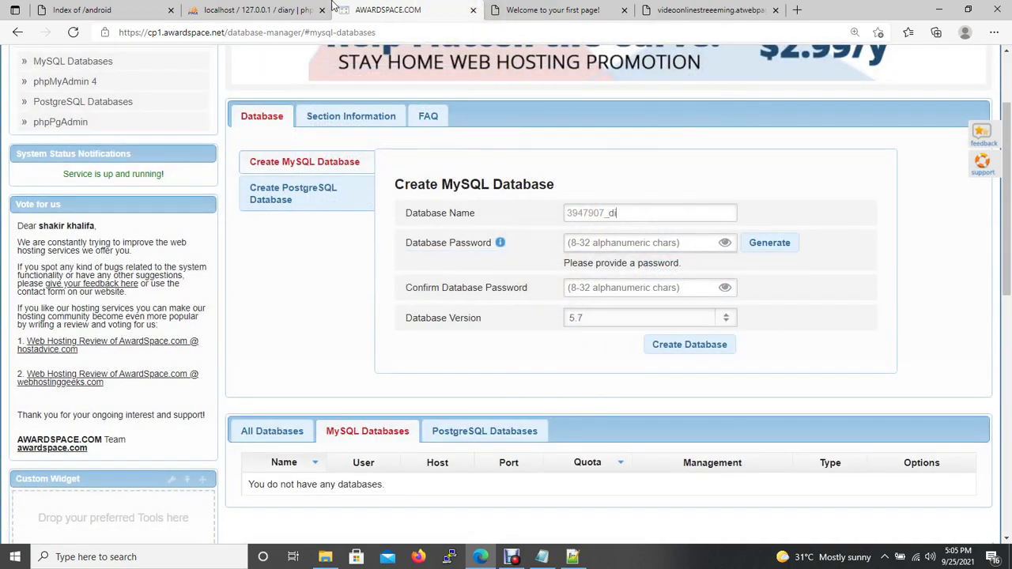
click(288, 9)
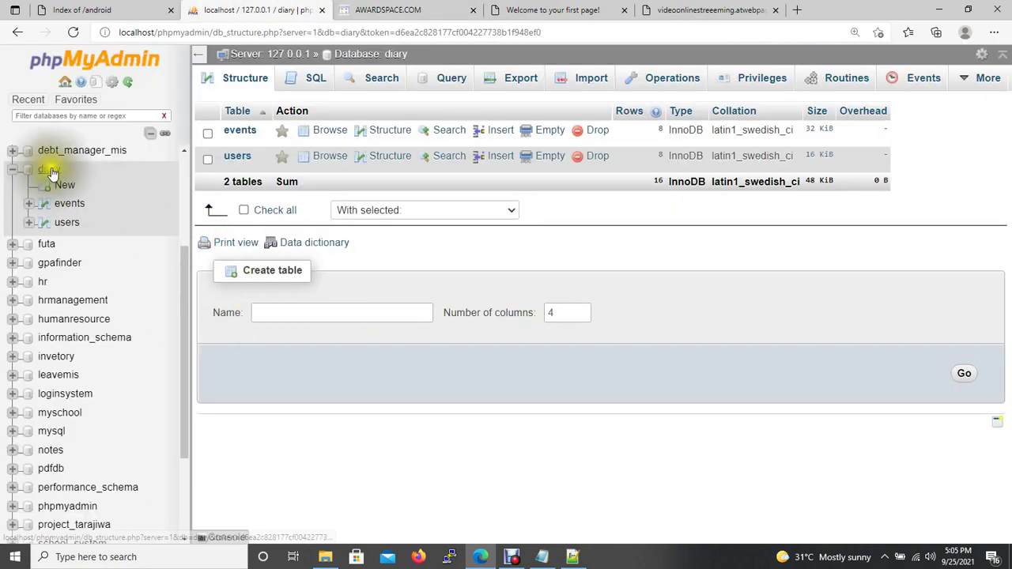
click(396, 9)
text(i)
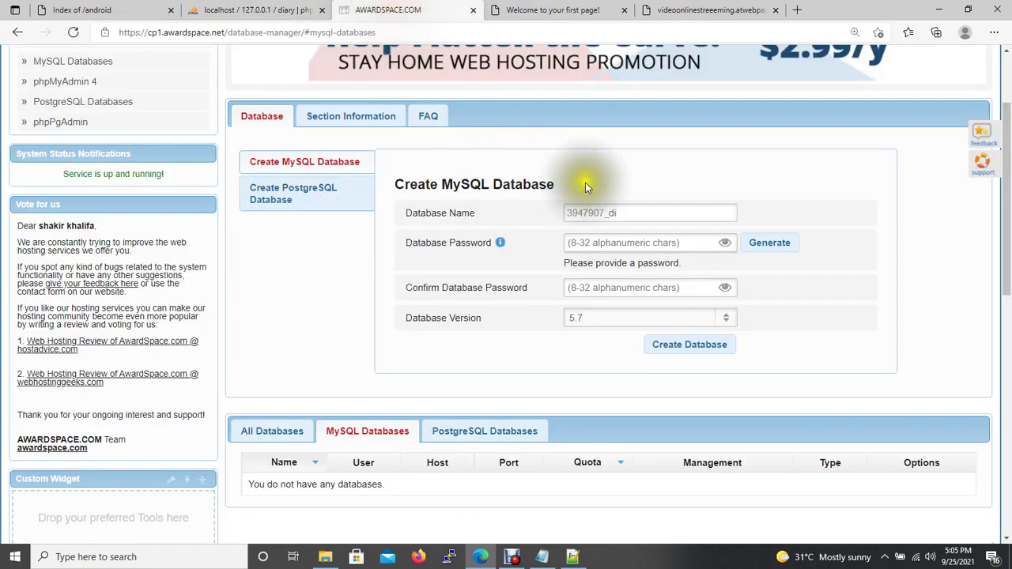
text(ary)
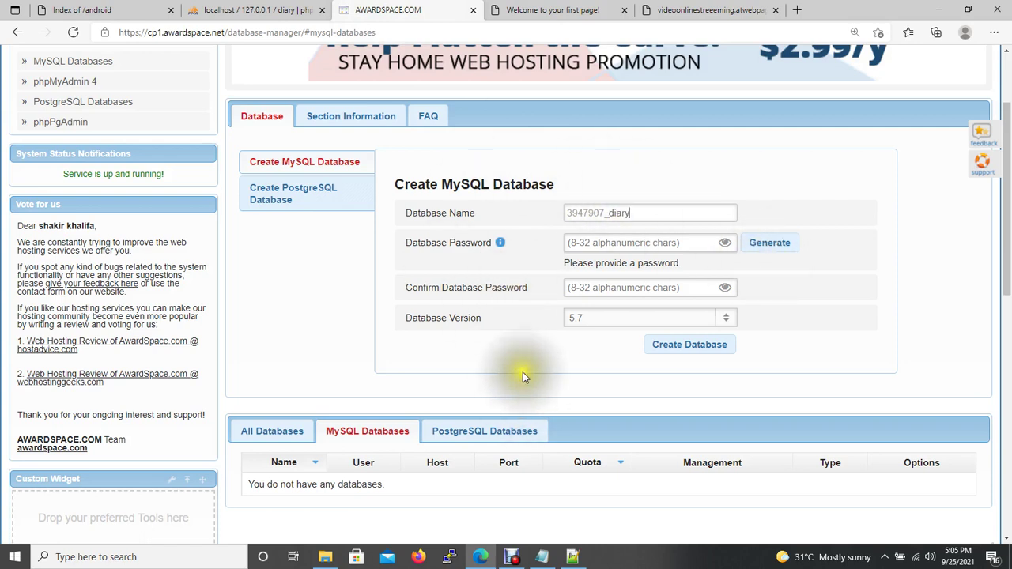
Check the diary entry in the Database Name field before moving to the password
drag(631, 214, 609, 214)
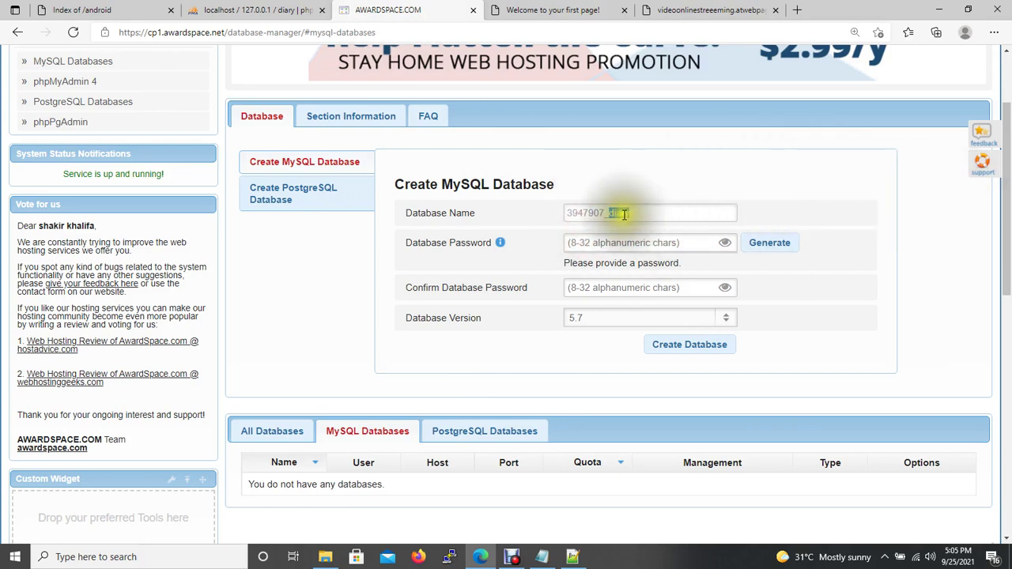
click(601, 217)
click(609, 213)
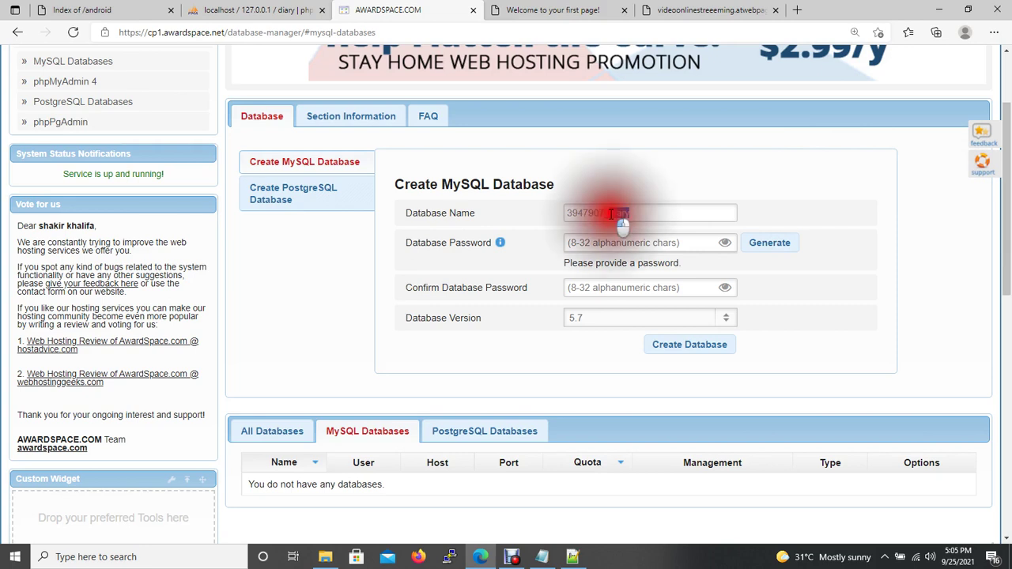
click(609, 212)
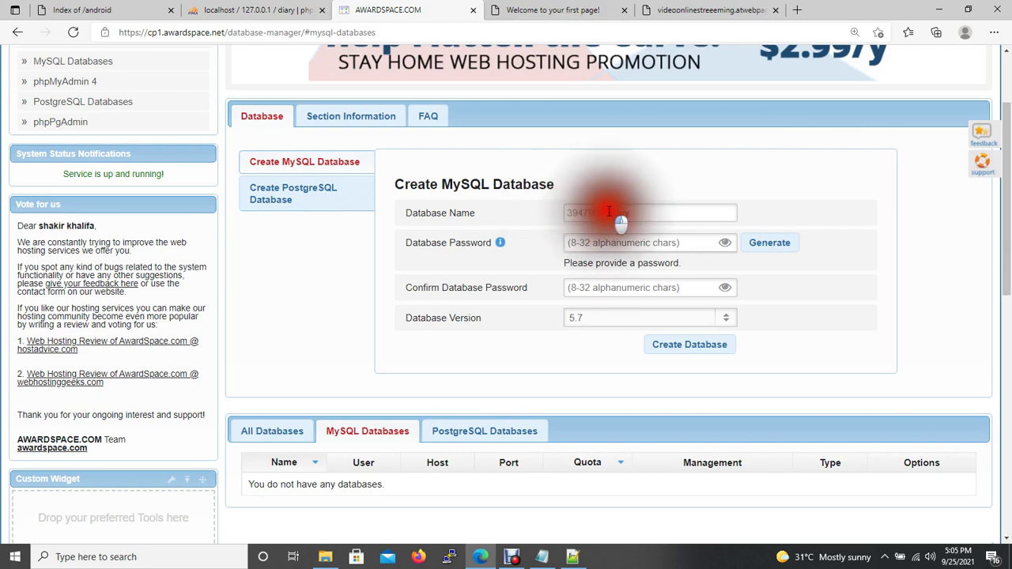
drag(610, 212, 641, 211)
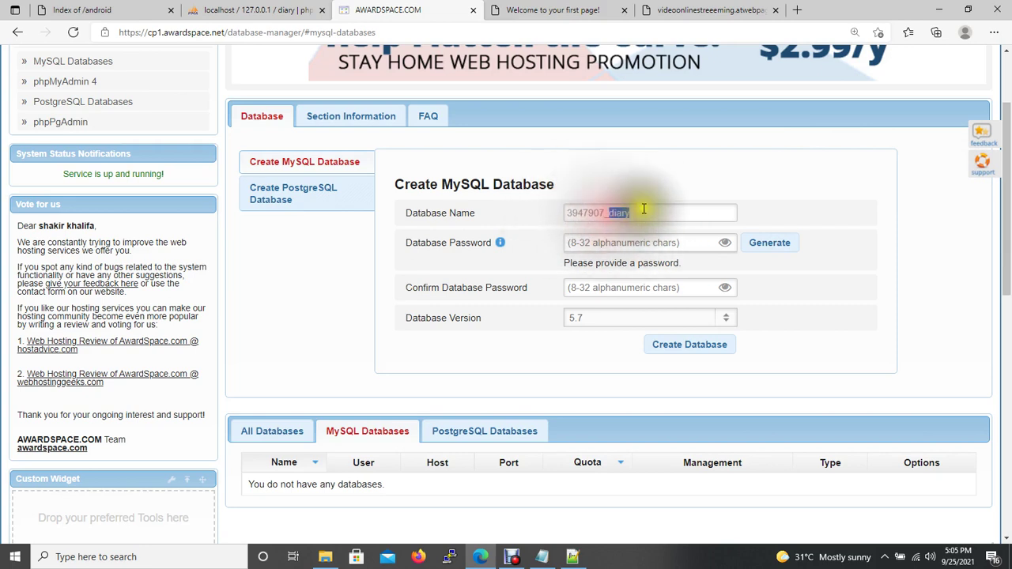
click(620, 217)
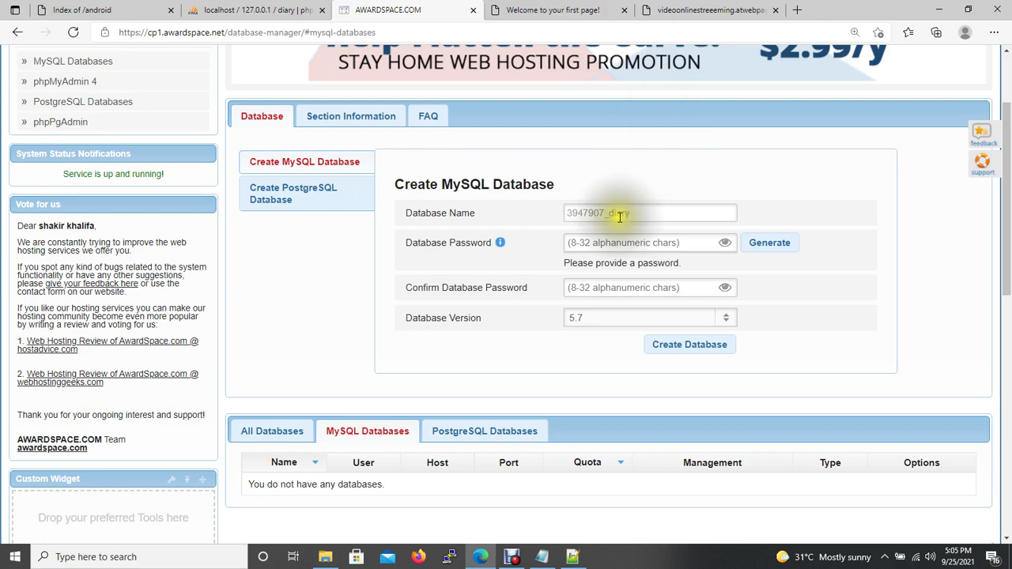
drag(615, 218, 575, 218)
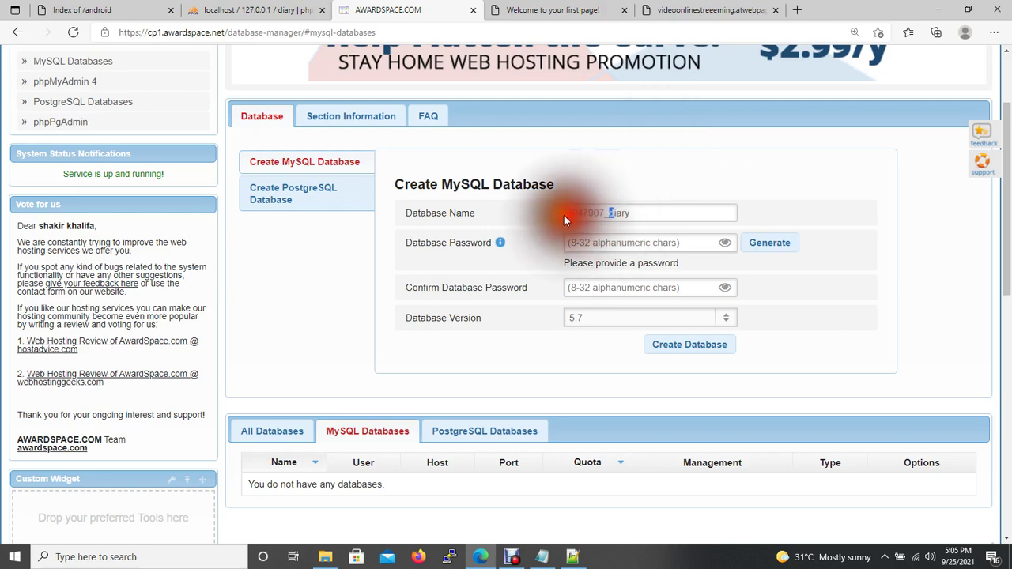
click(598, 212)
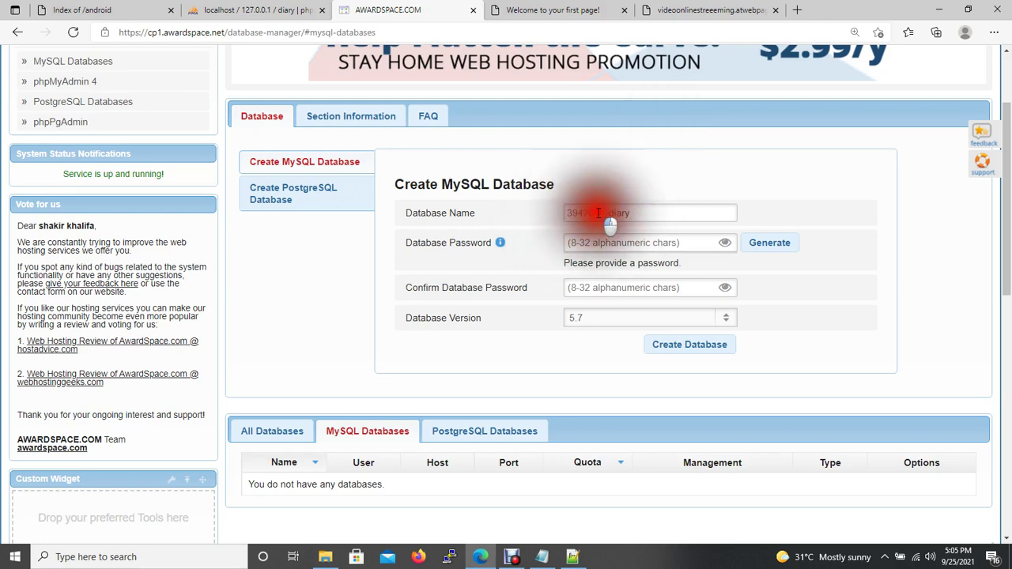
click(640, 211)
Enter and confirm the database password, then attempt to create the database
click(639, 239)
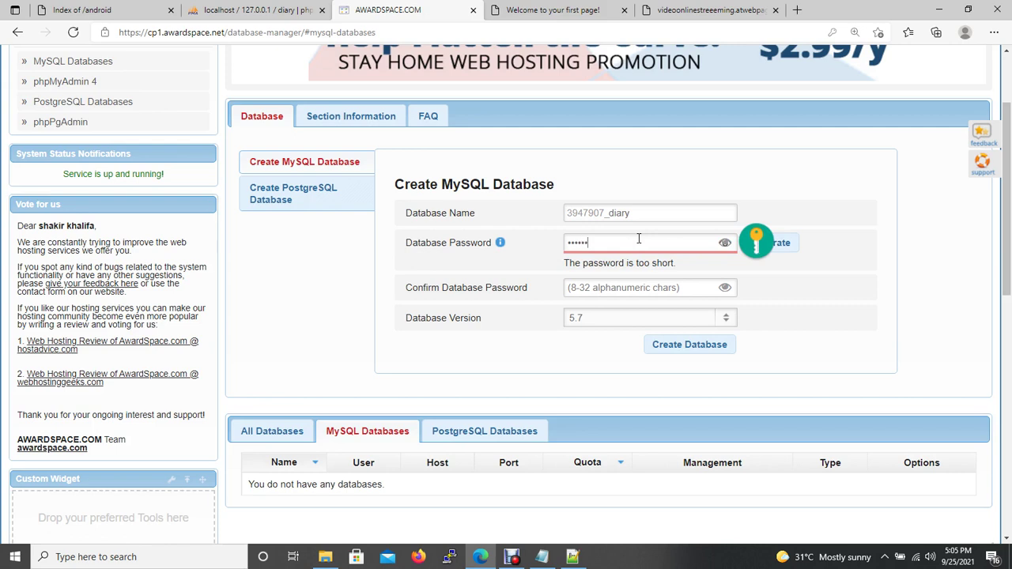
click(617, 288)
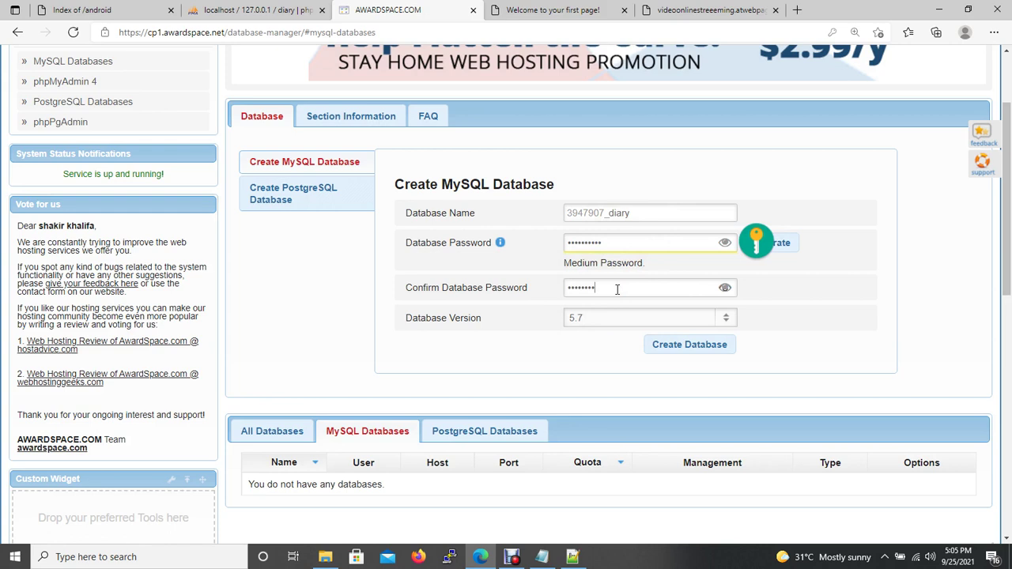
click(933, 260)
scroll(713, 306, down, 2)
click(704, 195)
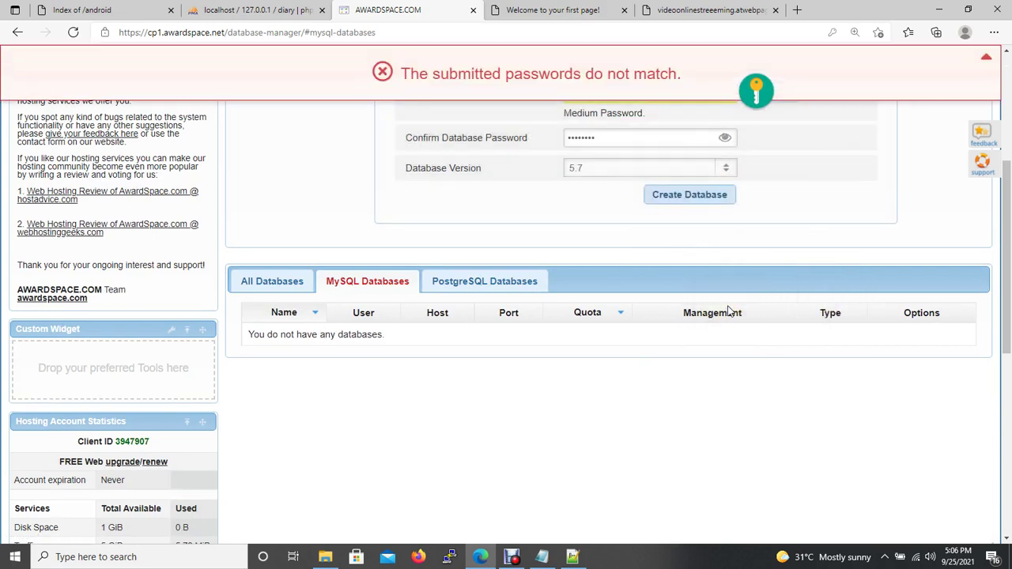
Fix the mismatched confirmation password and create the database 3947907_diary
scroll(728, 311, up, 2)
drag(621, 288, 570, 287)
key(BackSpace)
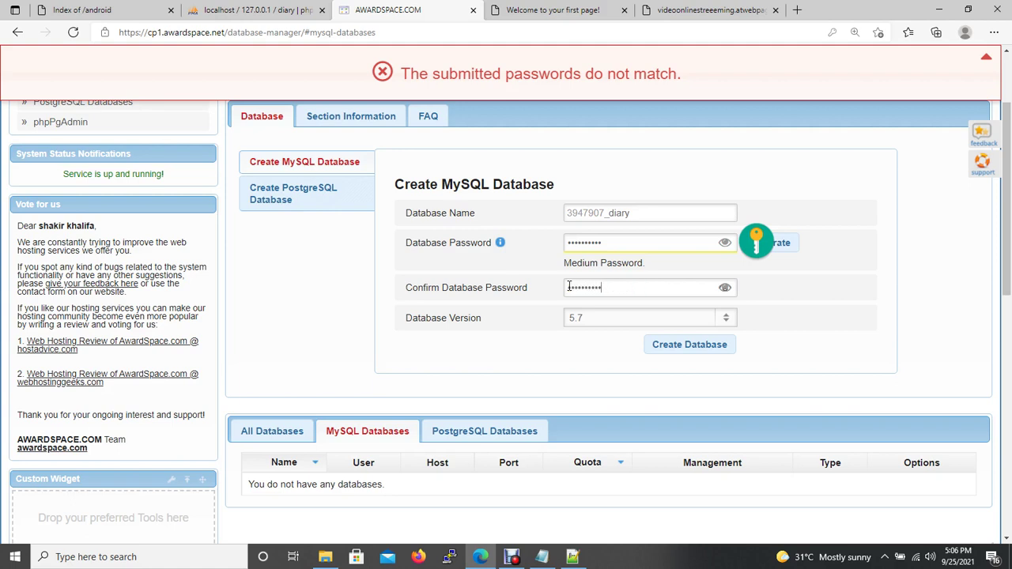
click(609, 243)
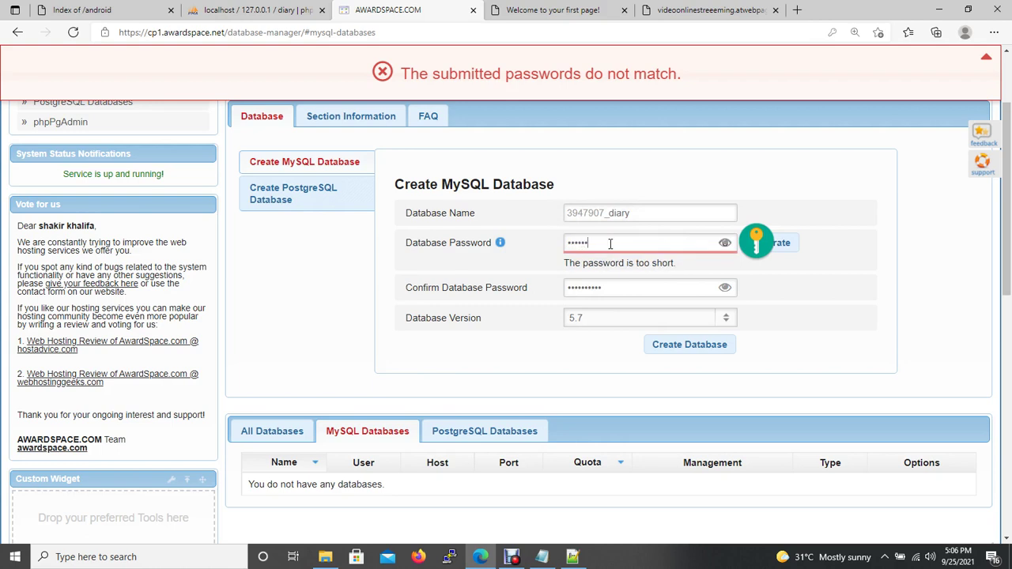
click(703, 345)
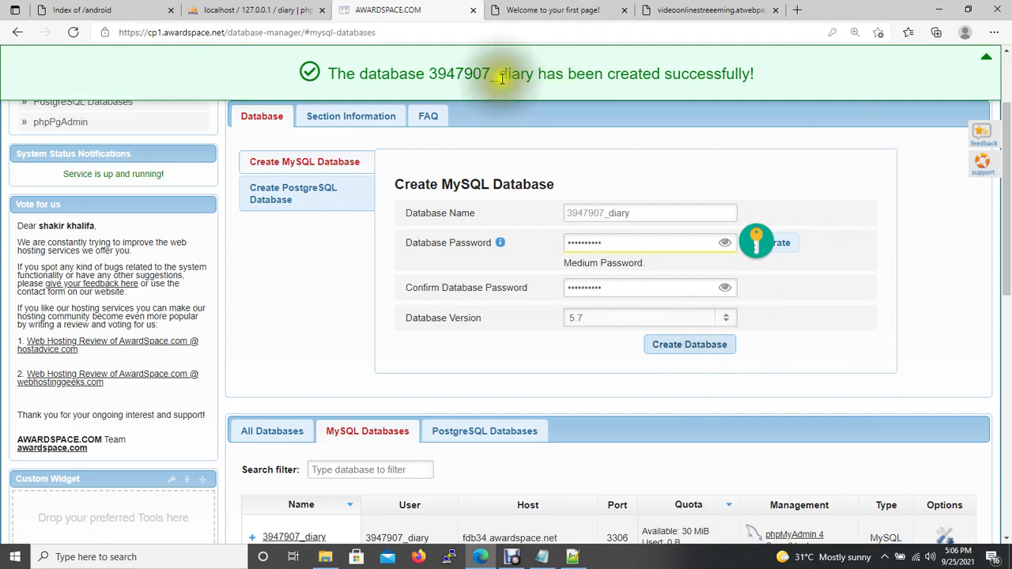
View the Information details of 3947907_diary: host fdb34.awardspace.net, user, MySQL 5.7
click(738, 76)
drag(738, 76, 369, 73)
scroll(525, 261, down, 3)
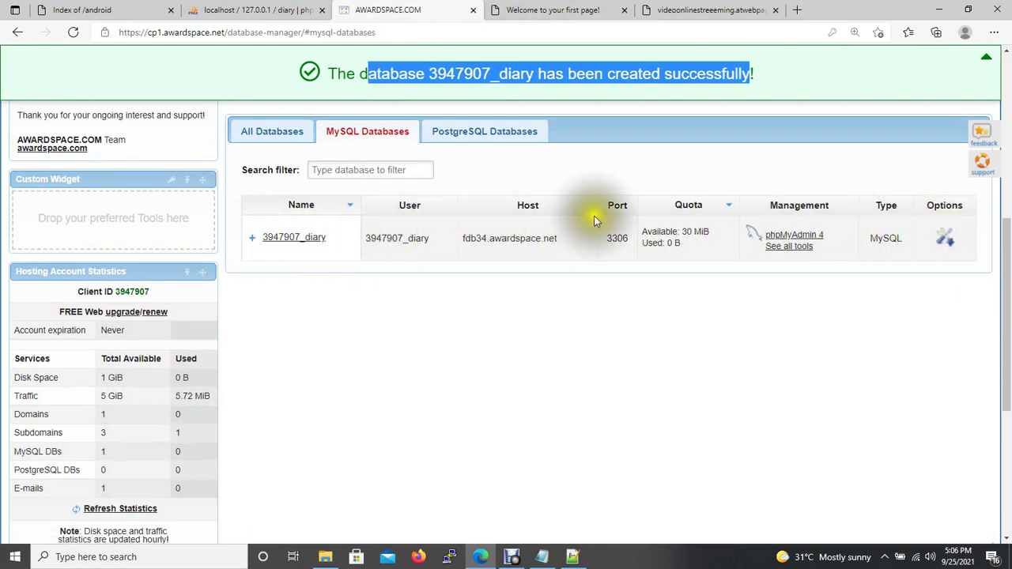
click(252, 239)
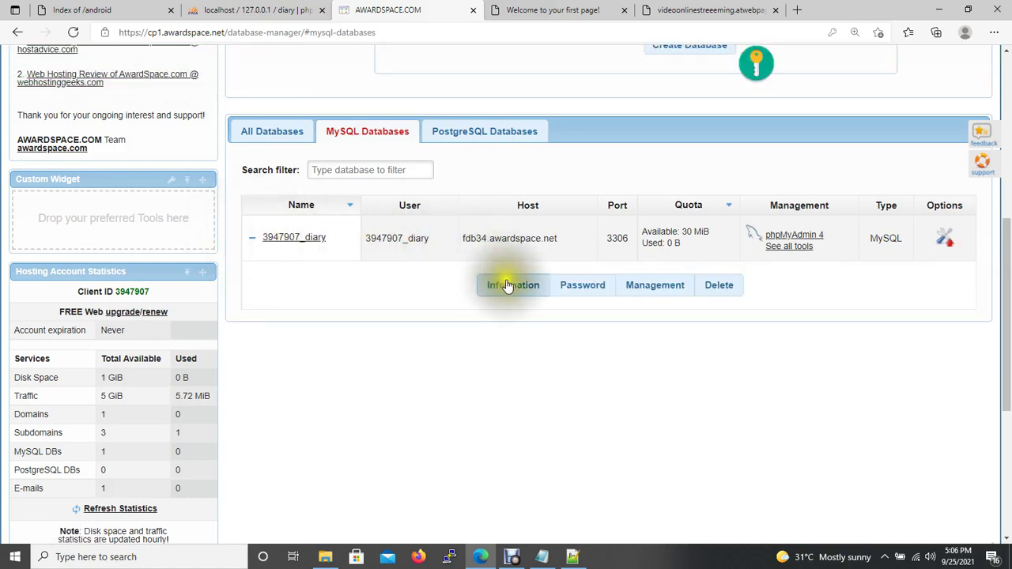
click(507, 286)
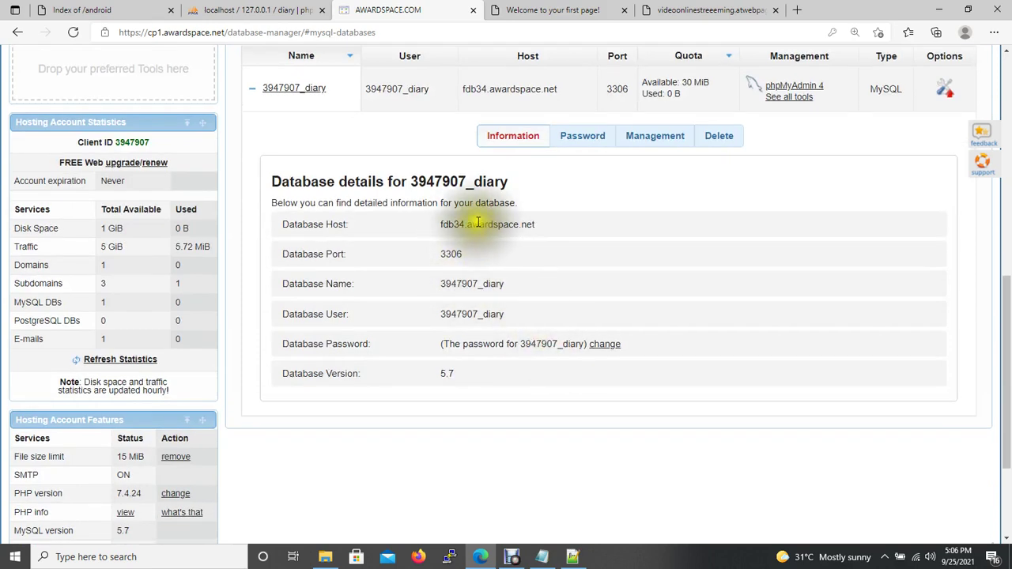
click(287, 8)
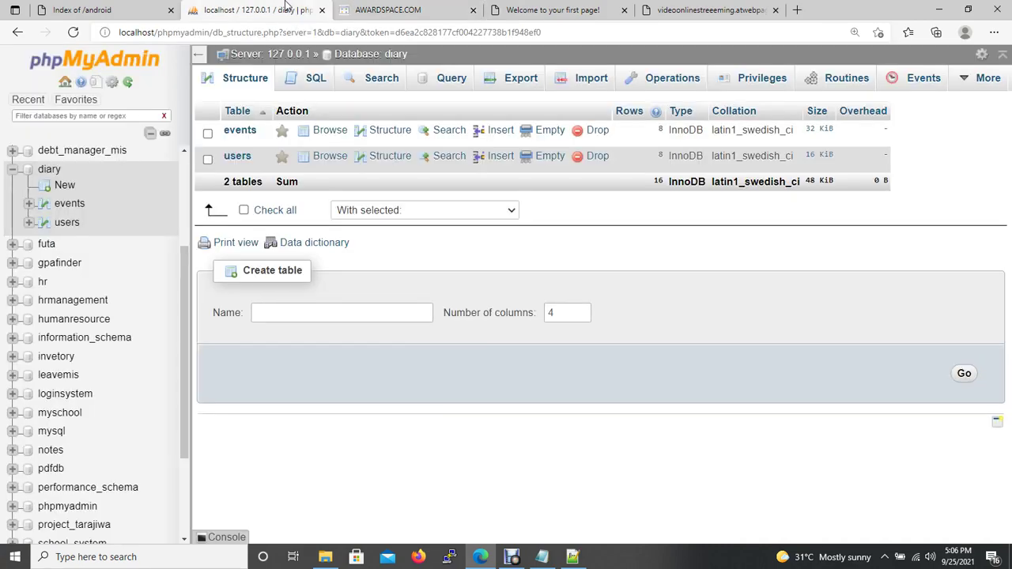
click(428, 8)
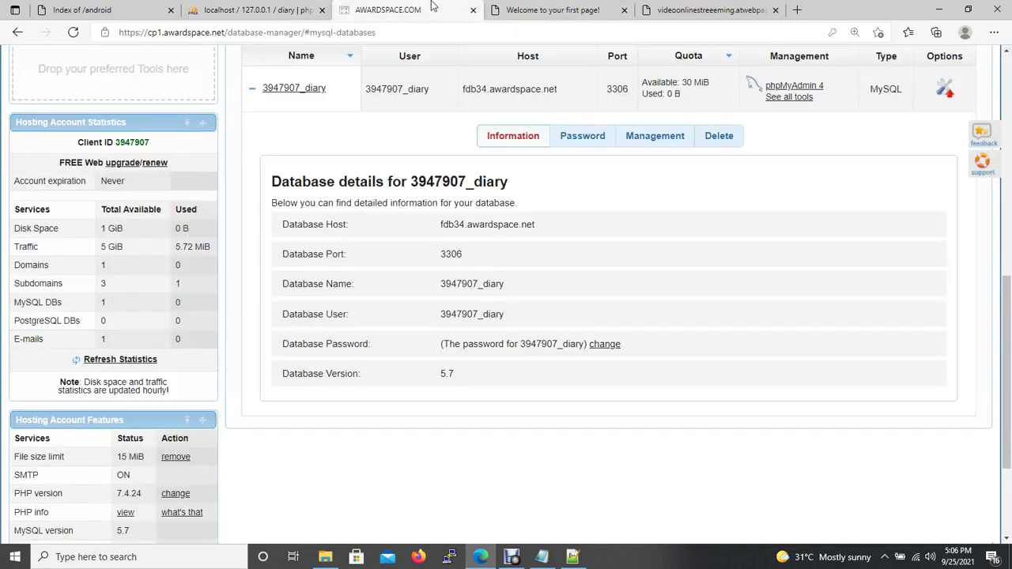
scroll(341, 85, up, 5)
Open the Hosting Tools File Manager in a new browser tab
mouse_move(254, 101)
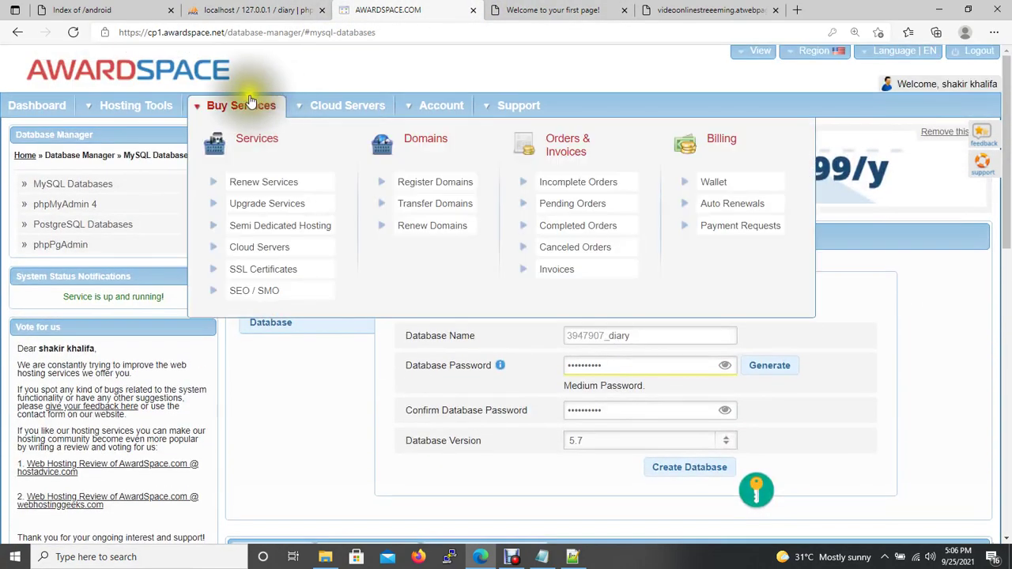
mouse_move(168, 125)
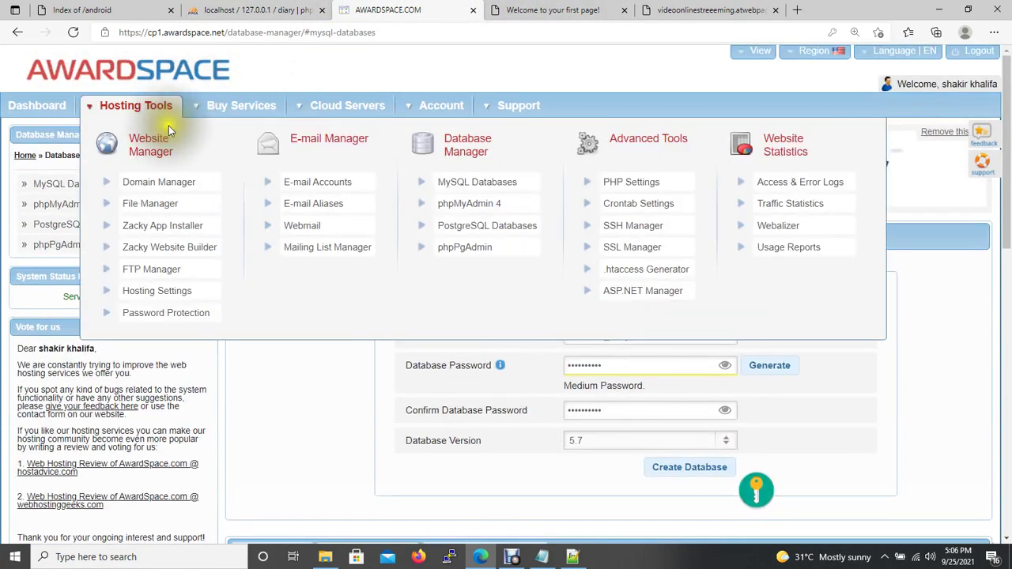
click(159, 208)
right_click(158, 209)
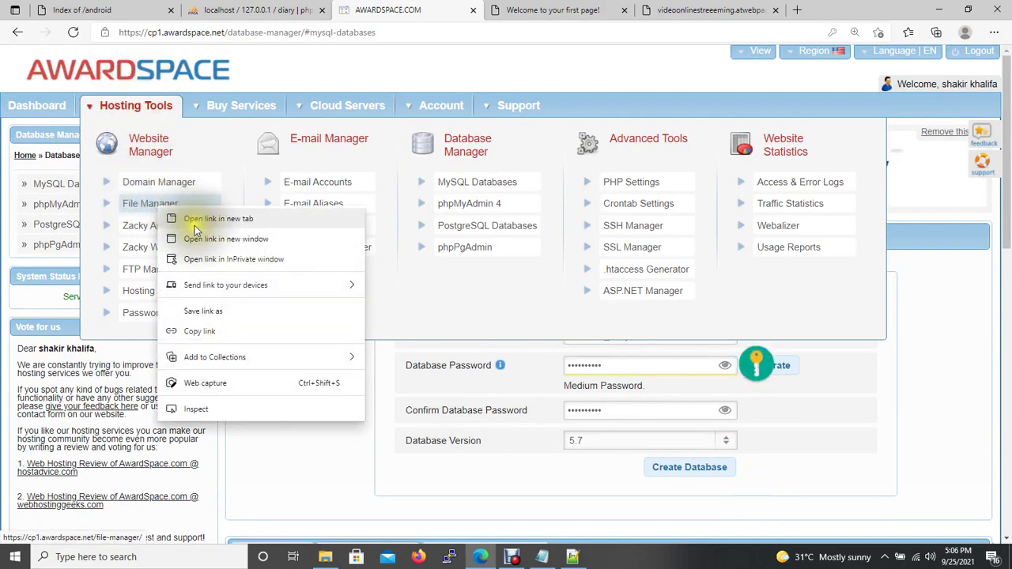
click(193, 154)
Open connection.php in the new file manager and copy the host fdb34.awardspace.net
click(500, 8)
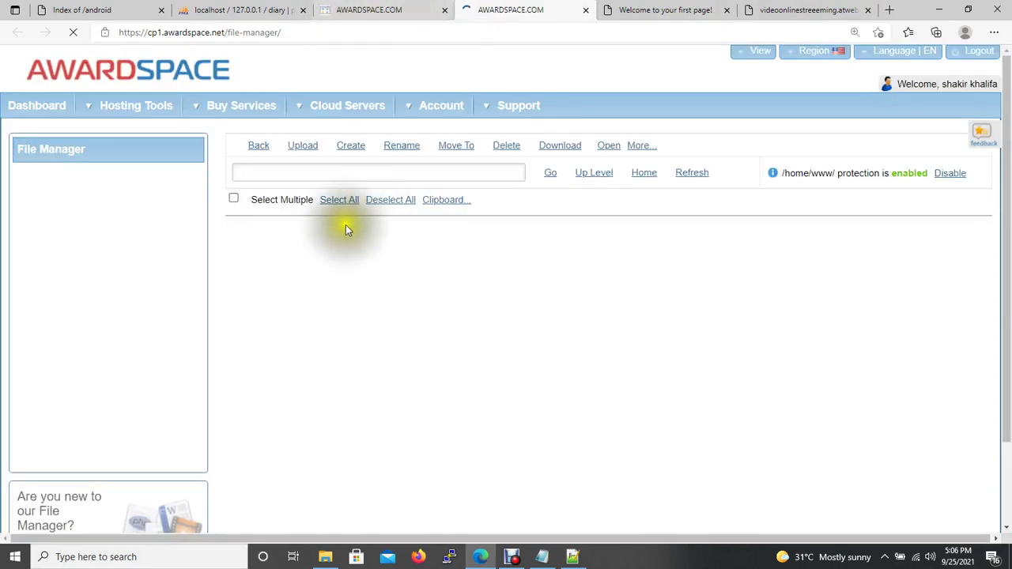
scroll(345, 217, down, 2)
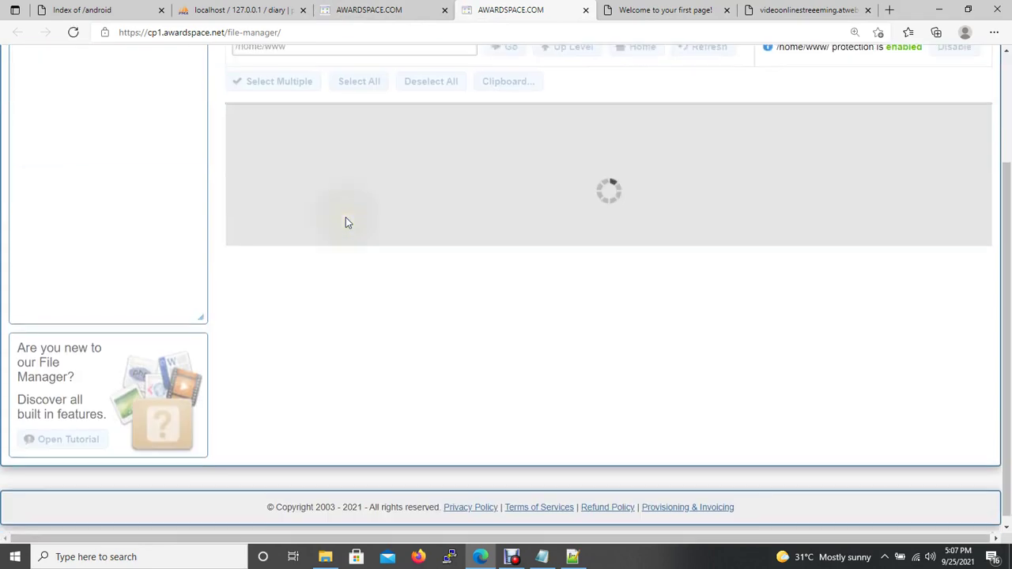
double_click(324, 326)
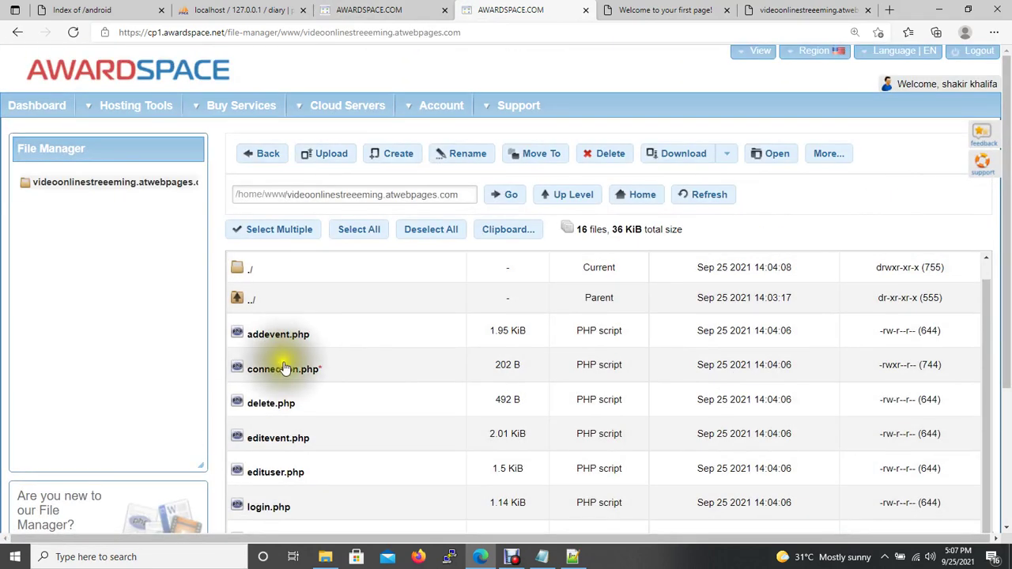
click(285, 369)
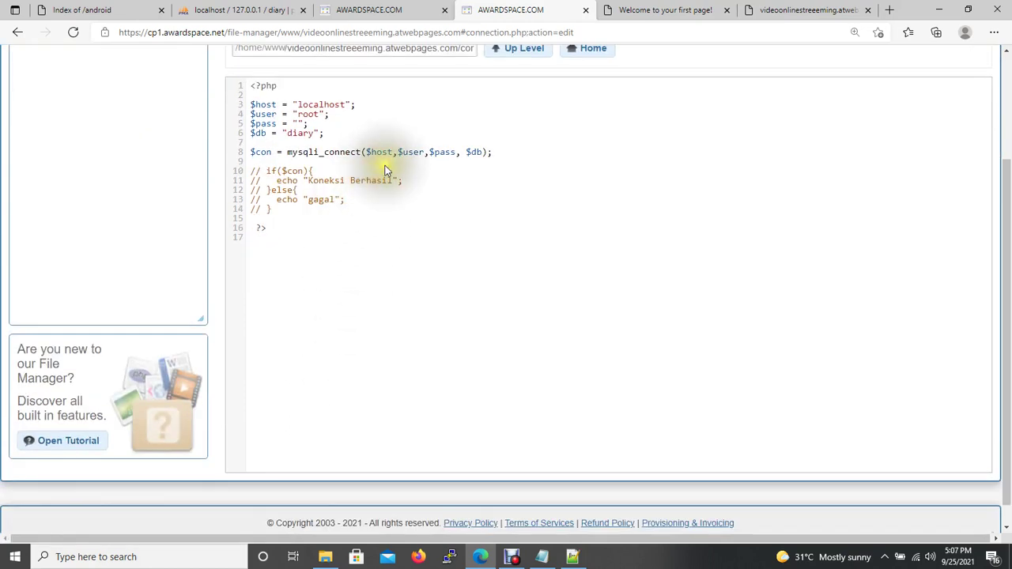
drag(346, 104, 298, 105)
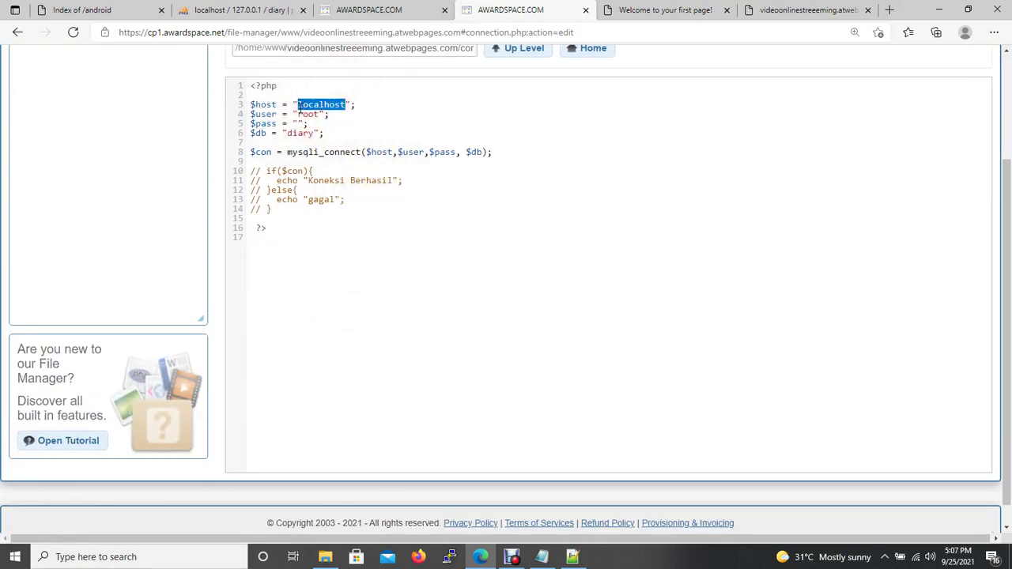
click(368, 9)
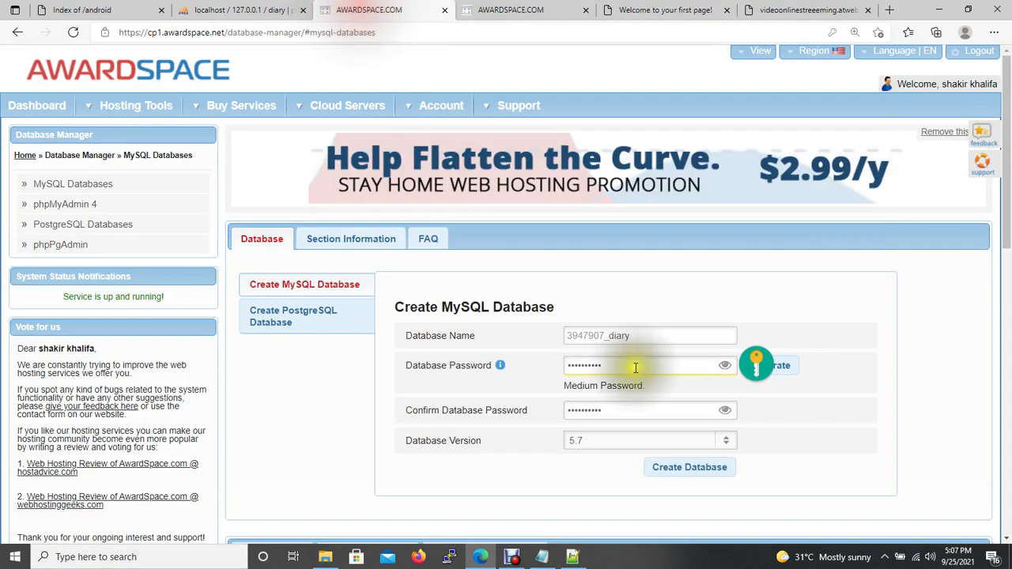
scroll(496, 375, down, 7)
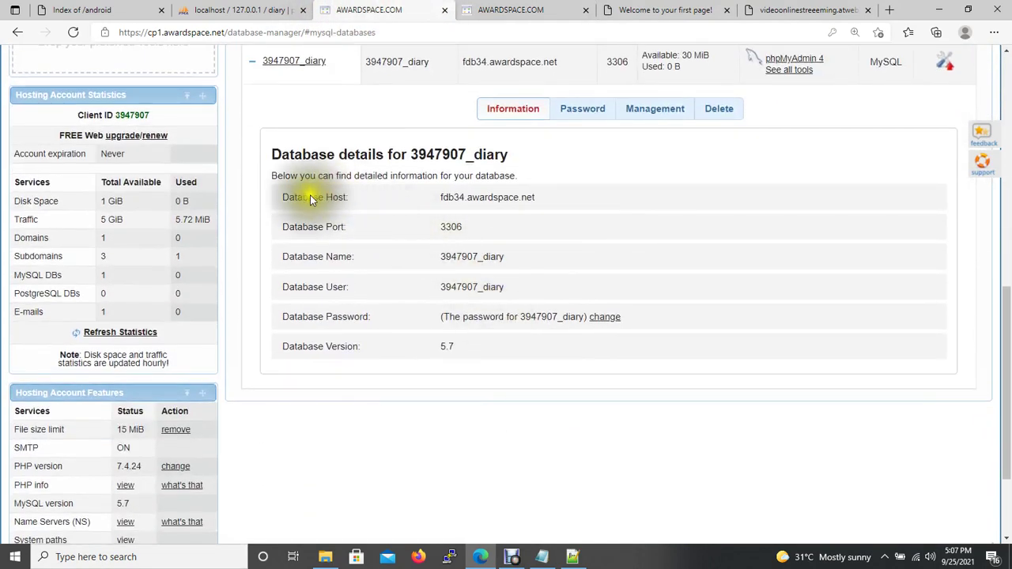
drag(439, 197, 545, 198)
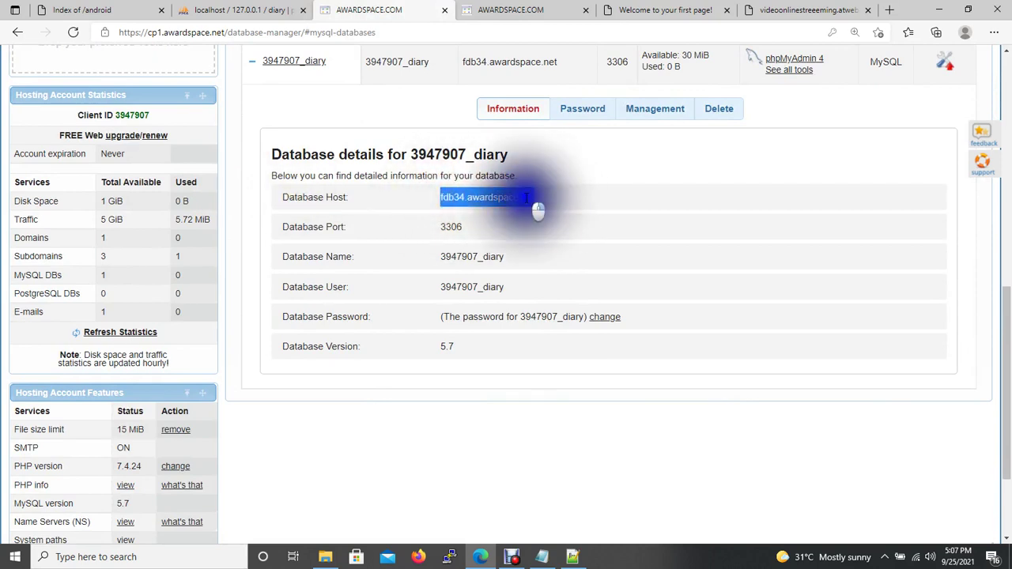
right_click(533, 206)
click(534, 206)
click(502, 10)
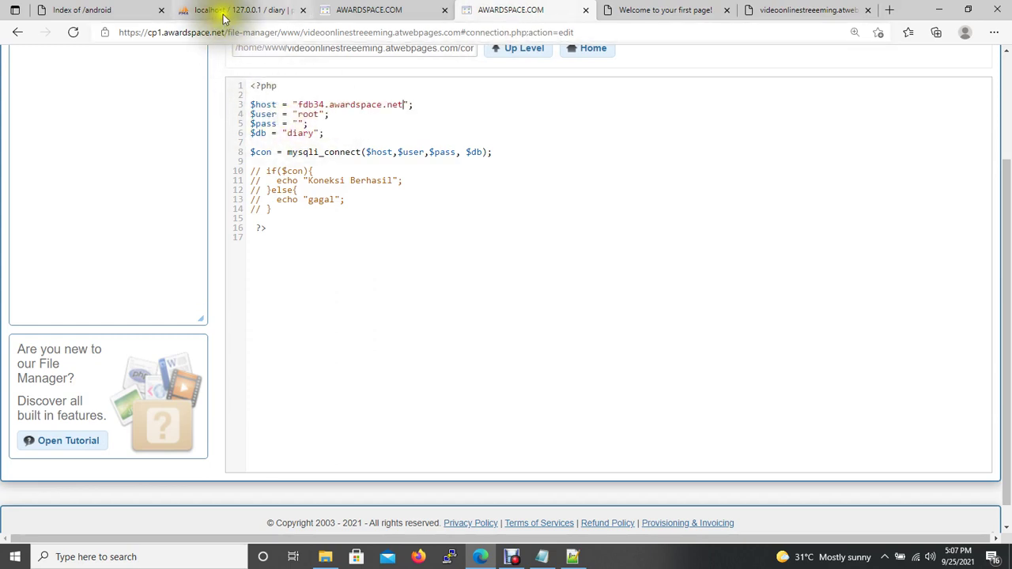
Copy the database user 3947907_diary and paste it as the $user value
click(368, 9)
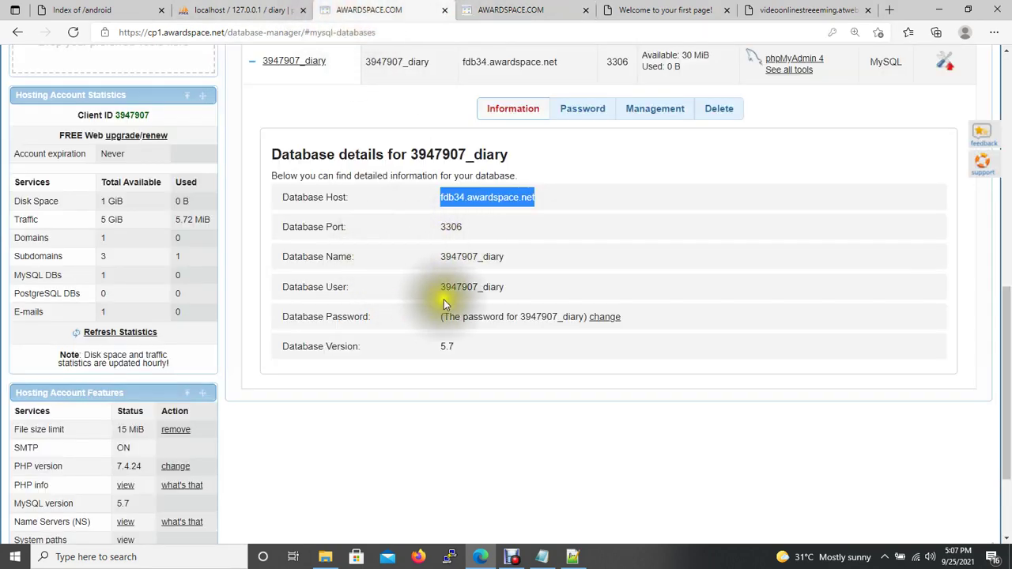
drag(273, 287, 386, 291)
click(502, 287)
drag(502, 287, 427, 287)
right_click(427, 287)
click(477, 295)
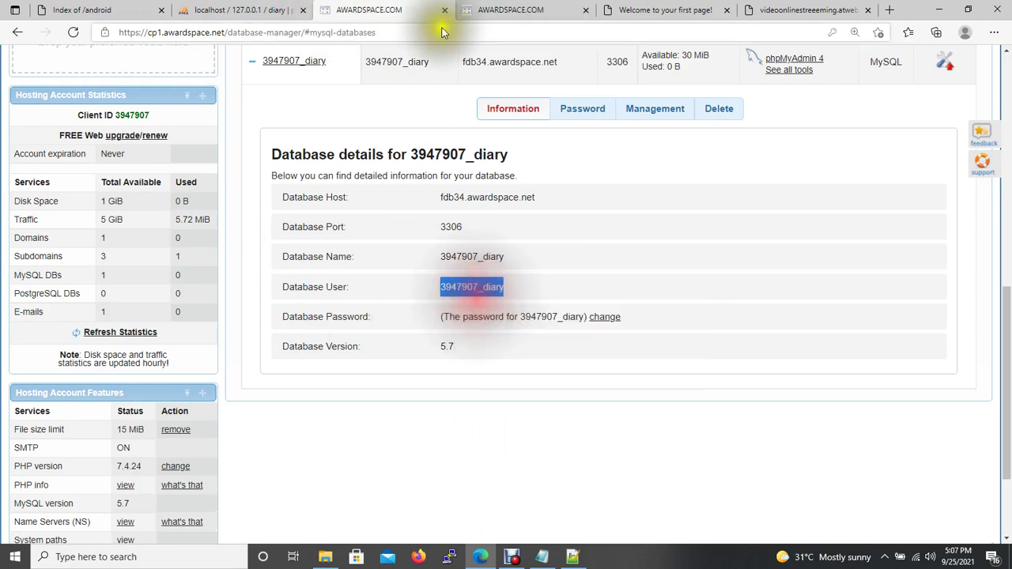
click(510, 10)
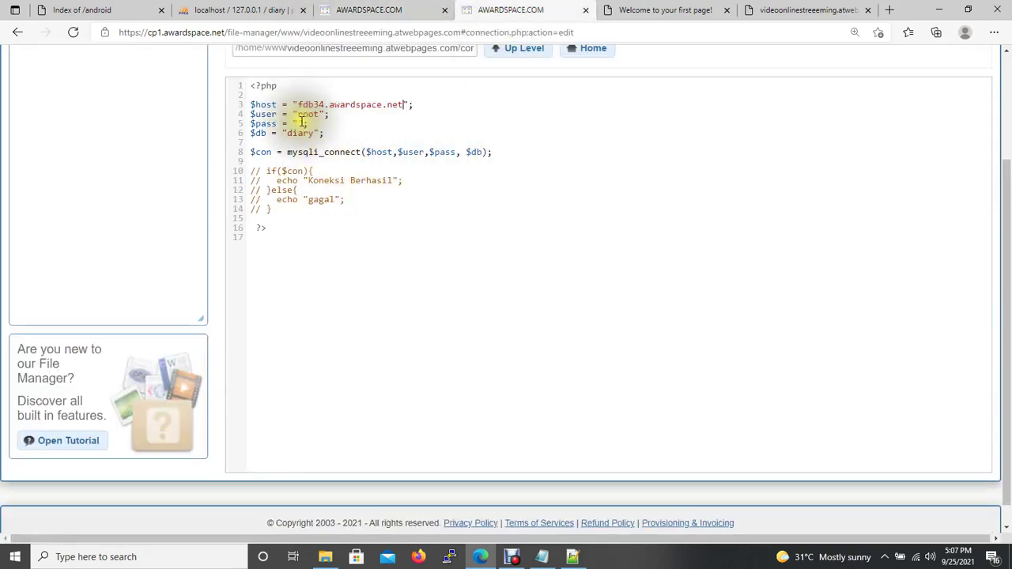
click(319, 106)
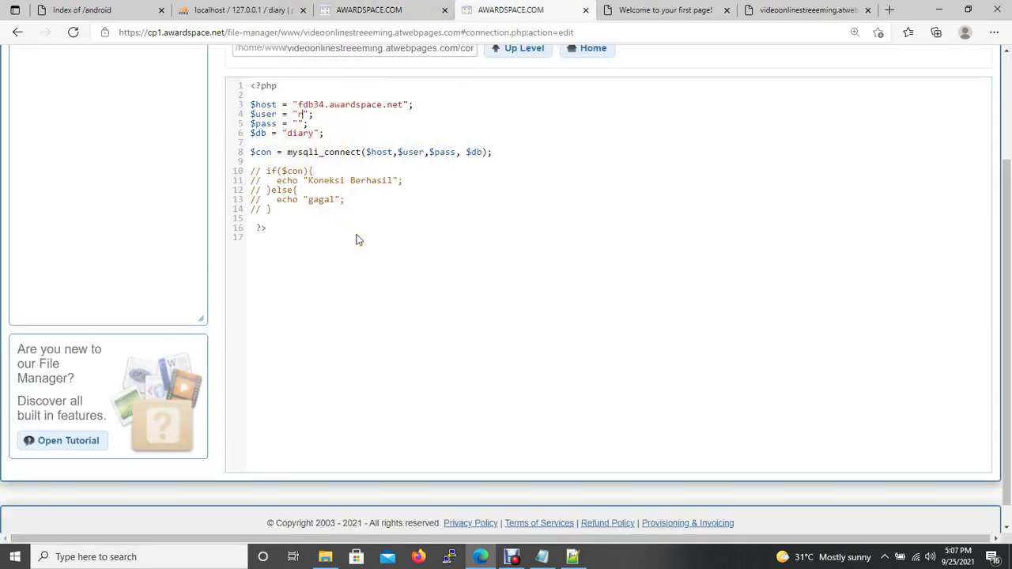
key(ctrl+v)
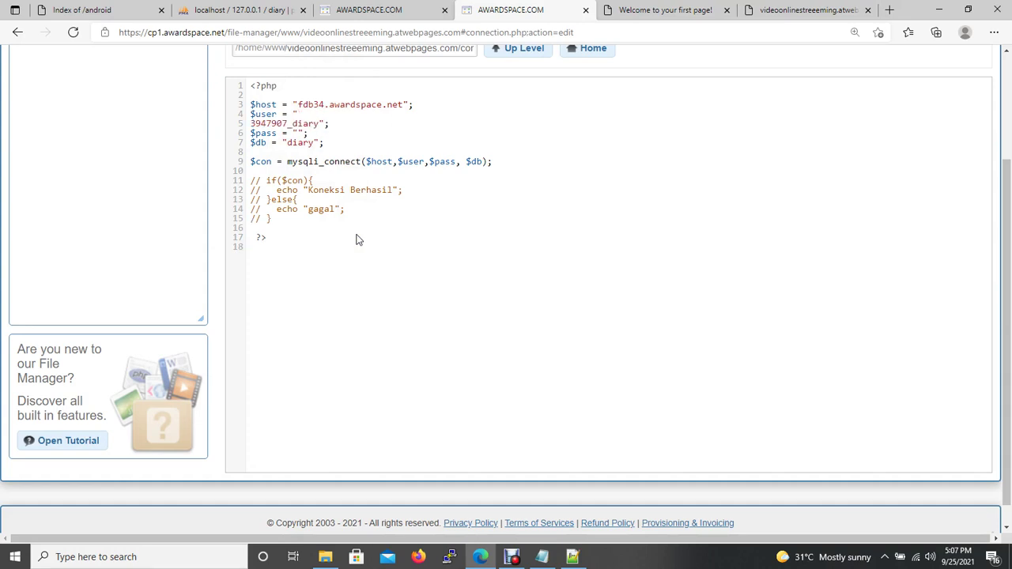
click(252, 124)
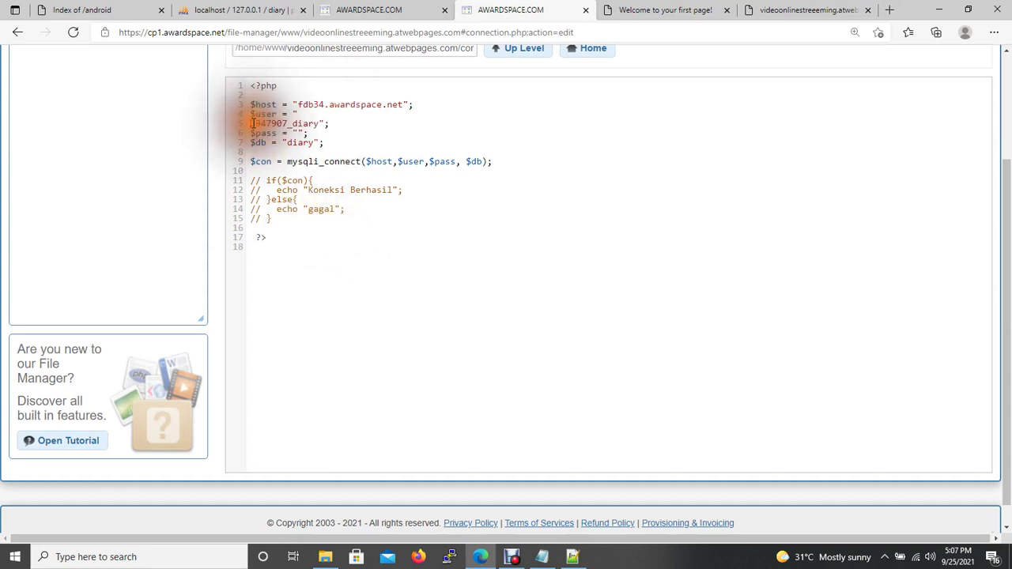
key(BackSpace)
Enter the database password in $pass and copy the Database Name for $db
click(301, 123)
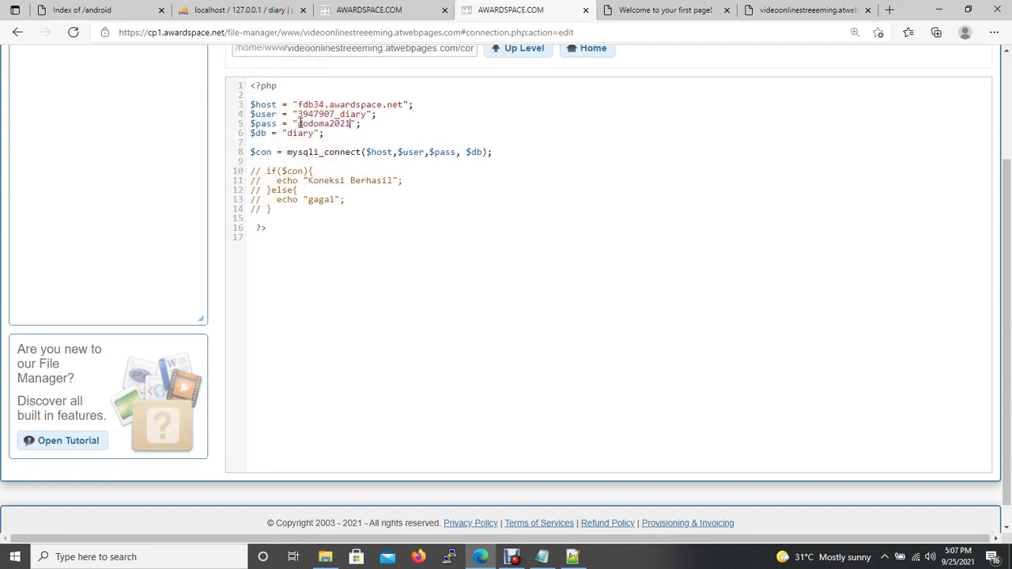
double_click(298, 133)
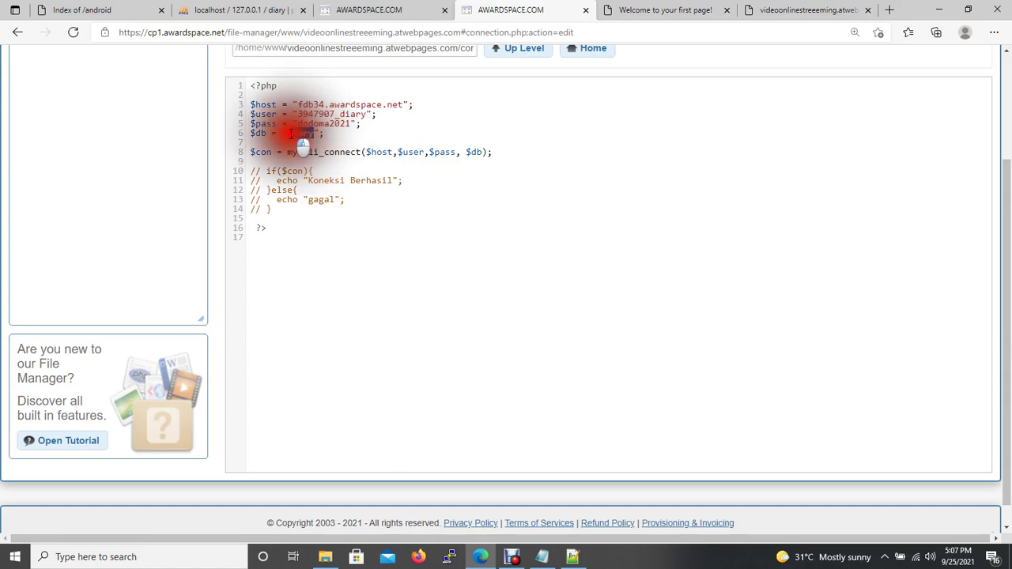
click(363, 9)
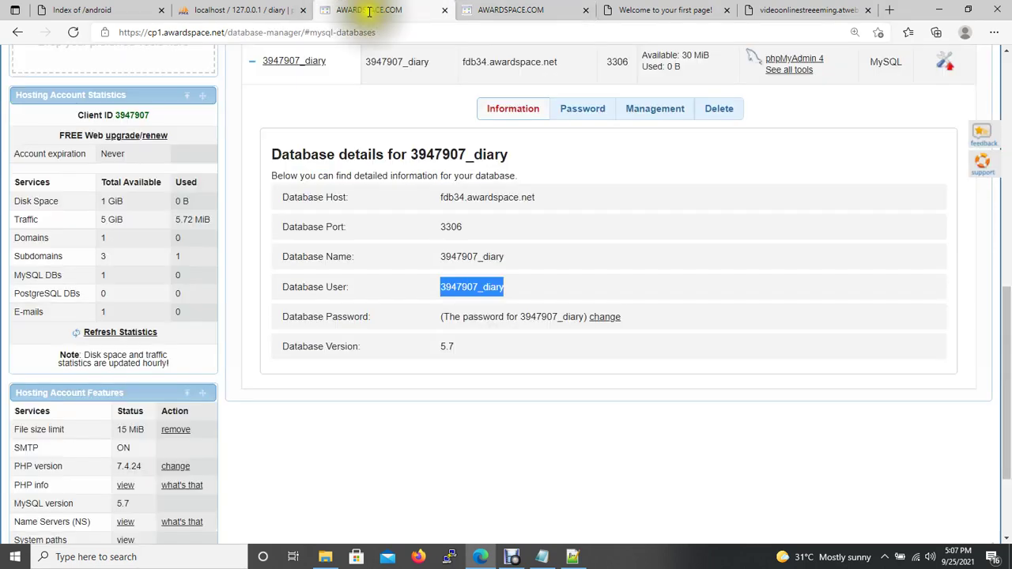
double_click(470, 258)
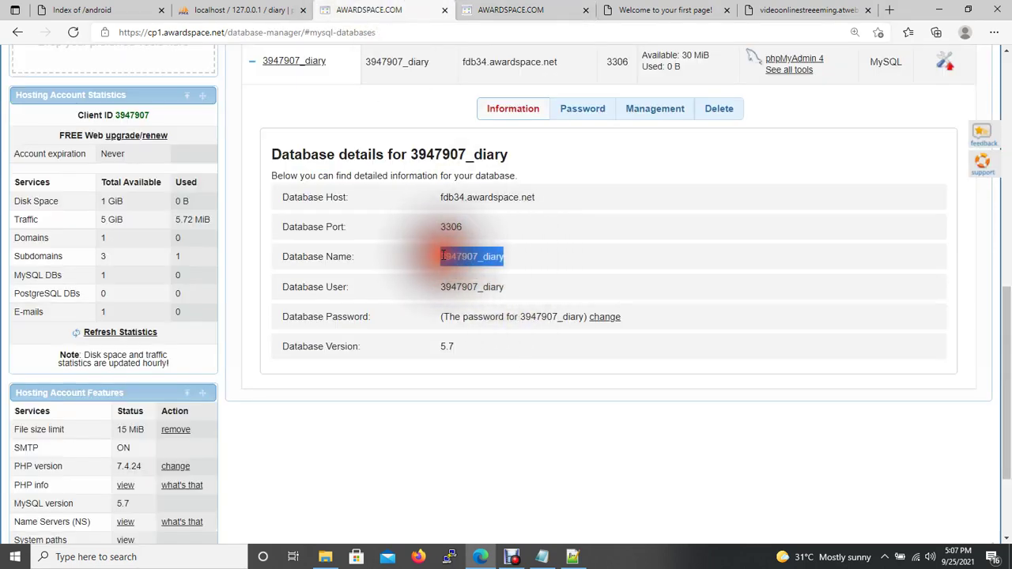
right_click(472, 261)
click(541, 278)
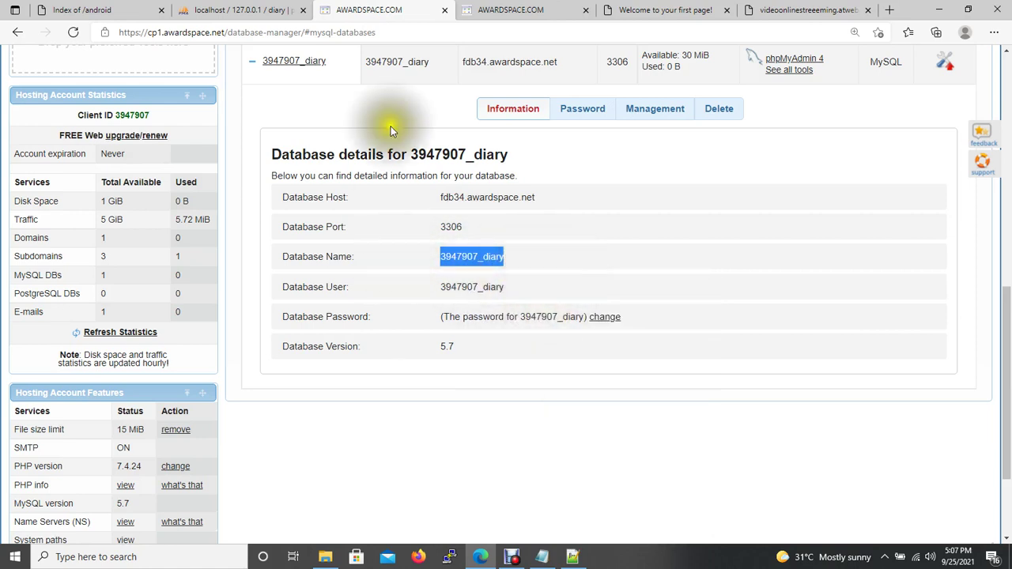
click(513, 8)
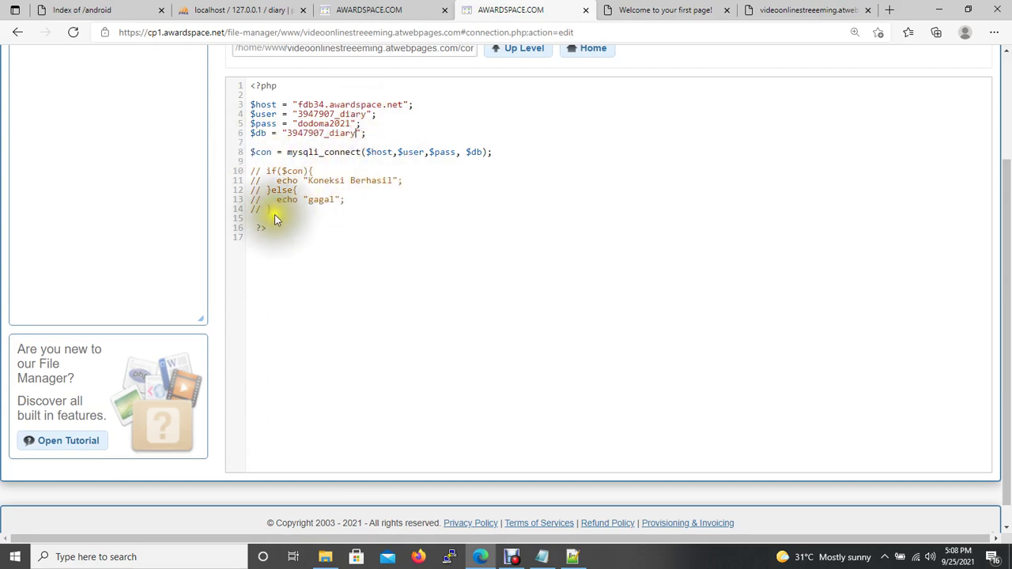
Replace commented-out lines 10–14 with an if($con) block echoing 'connected'
drag(283, 215, 239, 170)
key(BackSpace)
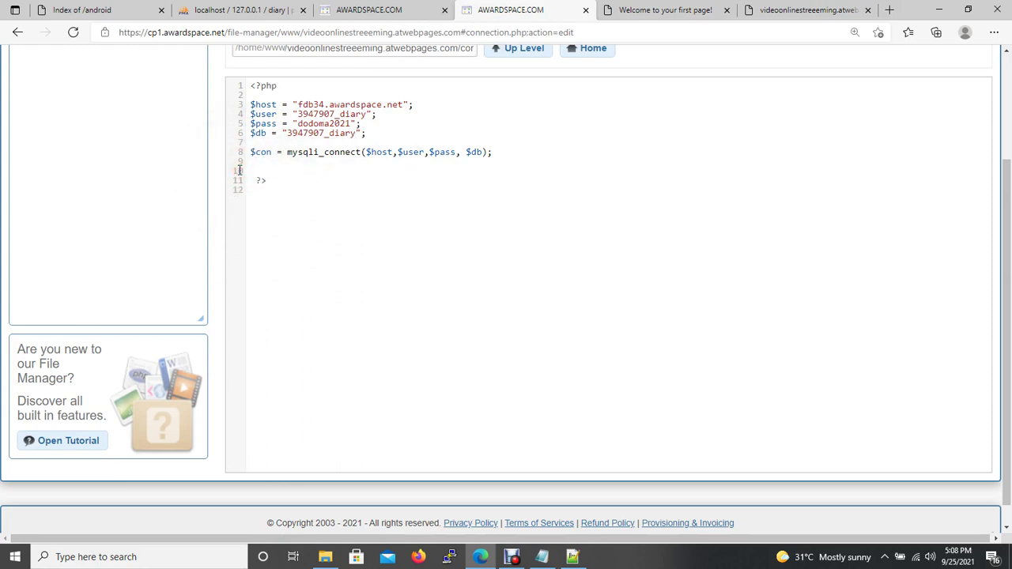
text(if($con)
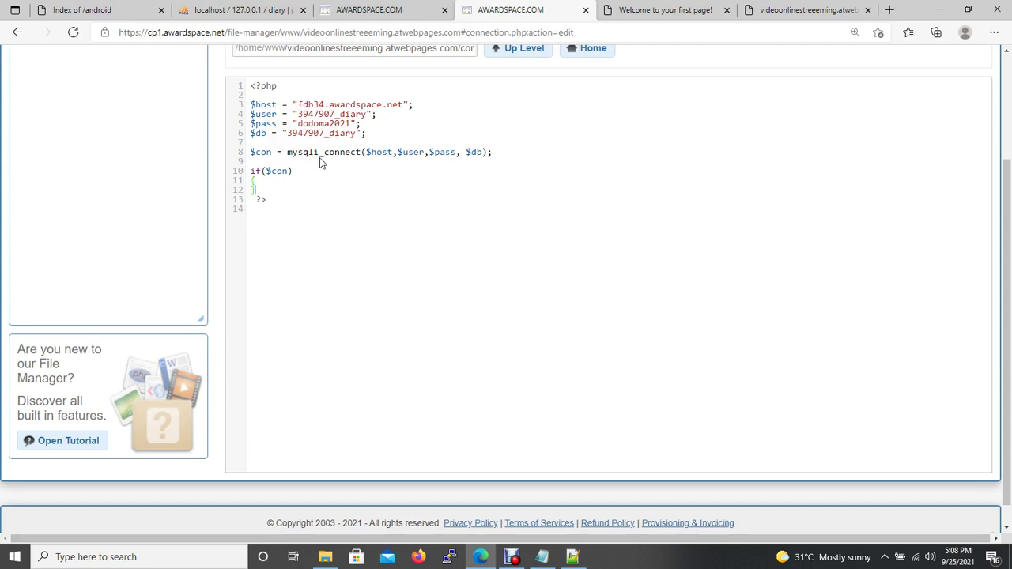
click(263, 182)
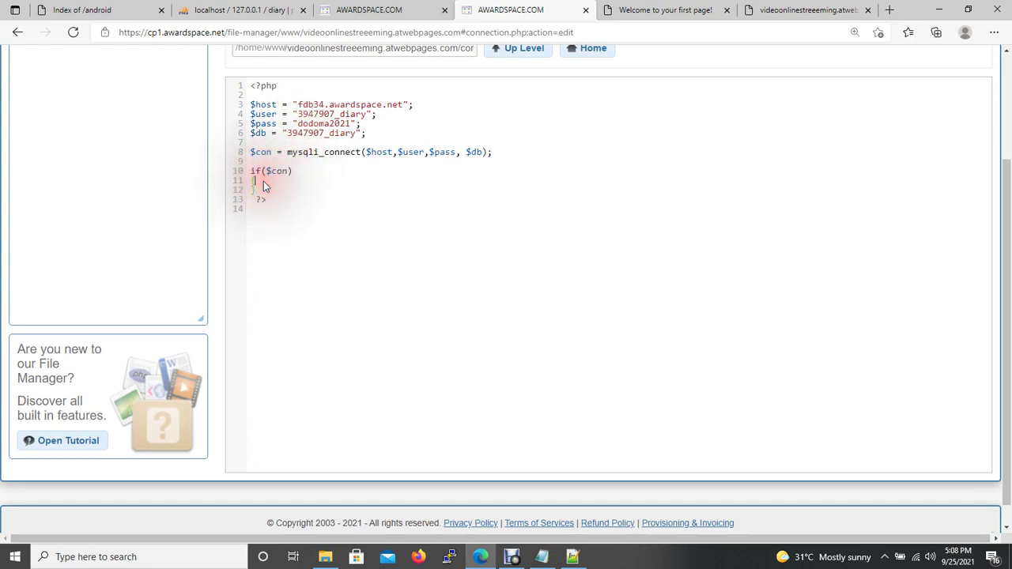
key(Return)
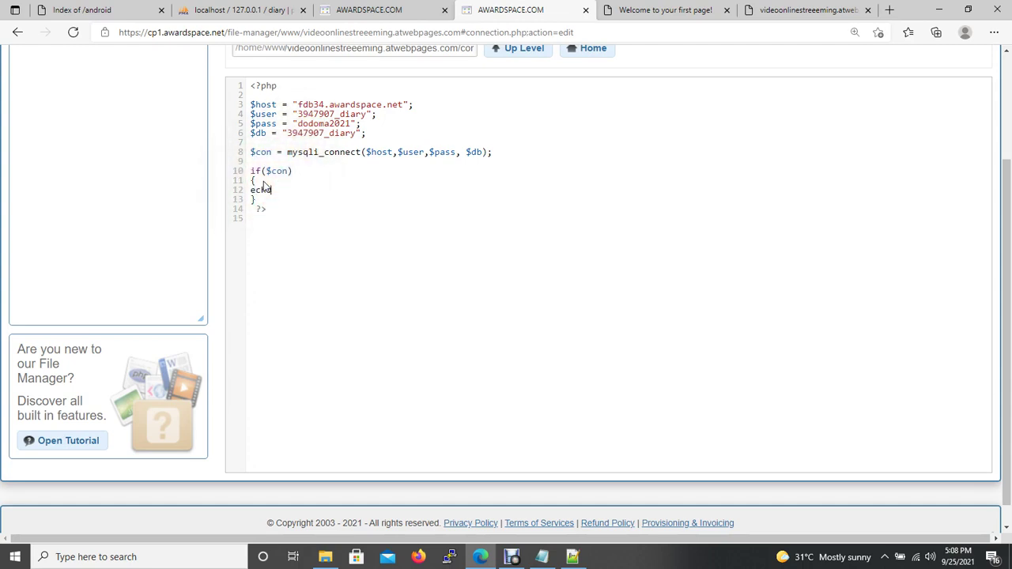
text(echo '';)
click(286, 190)
Review the $con variable and its mysqli_connect call used in the condition
scroll(341, 257, up, 1)
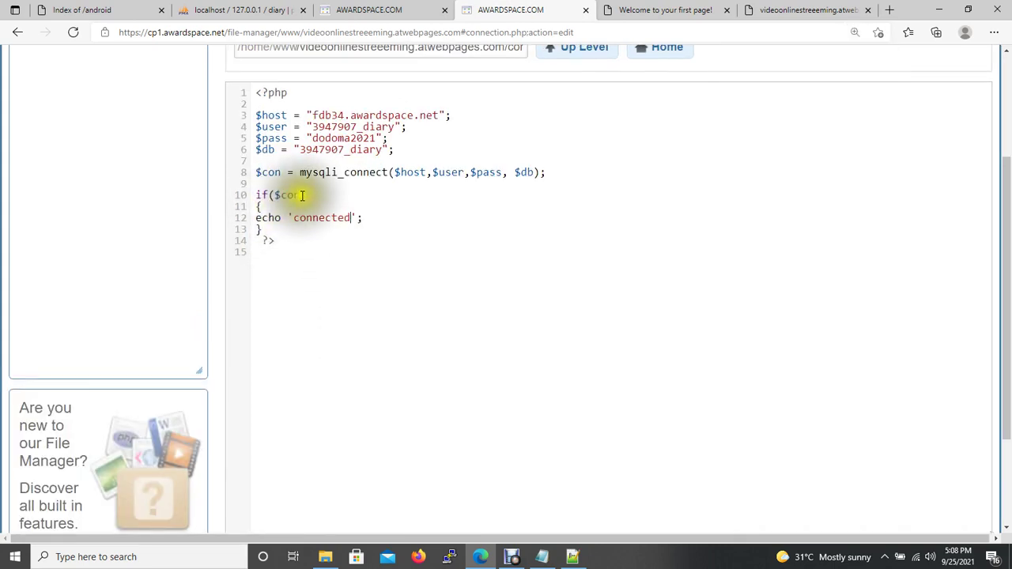
click(267, 172)
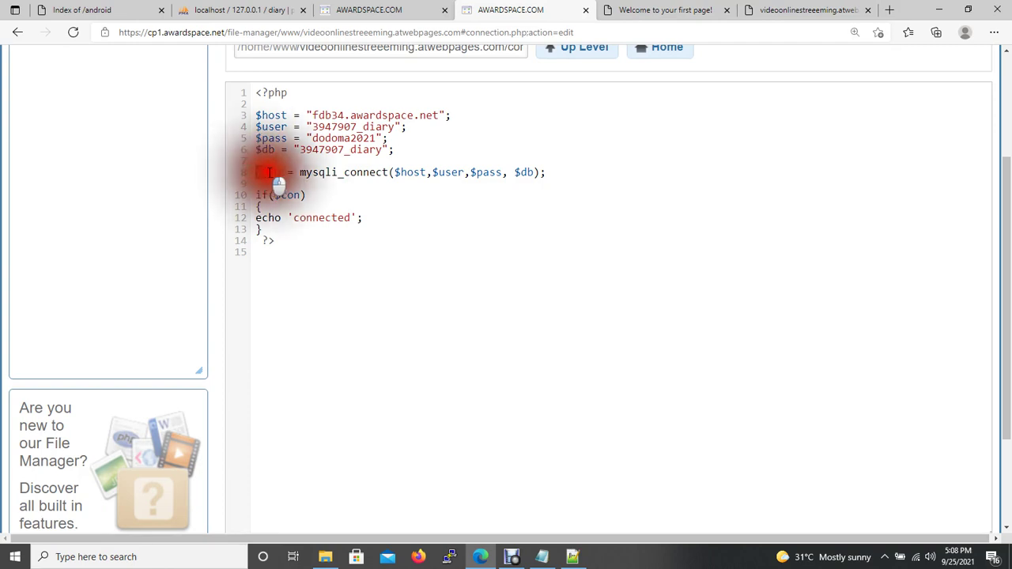
double_click(272, 172)
drag(299, 173, 554, 185)
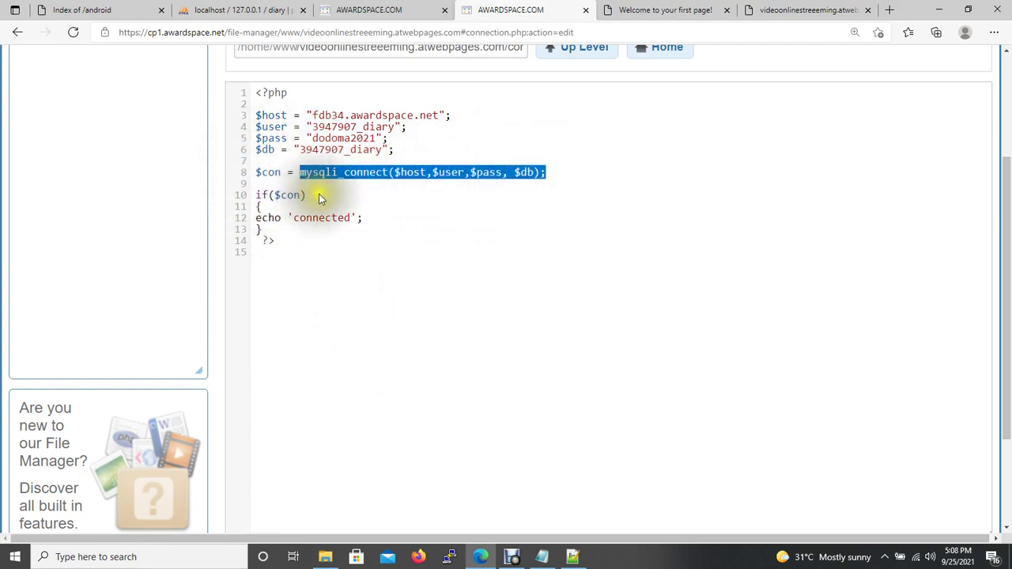
drag(308, 196, 269, 195)
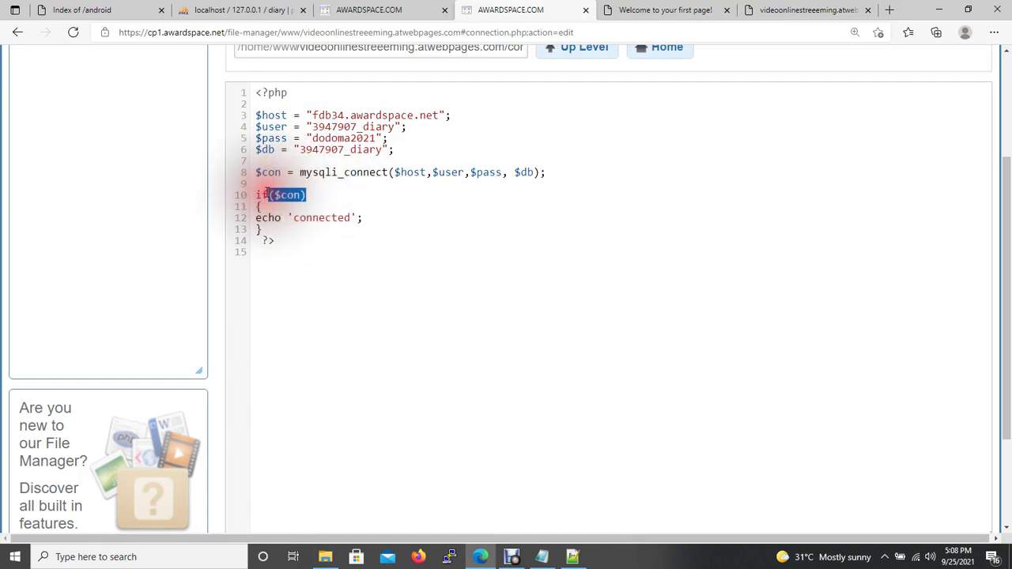
Add an else branch echoing 'error' and save connection.php
click(265, 230)
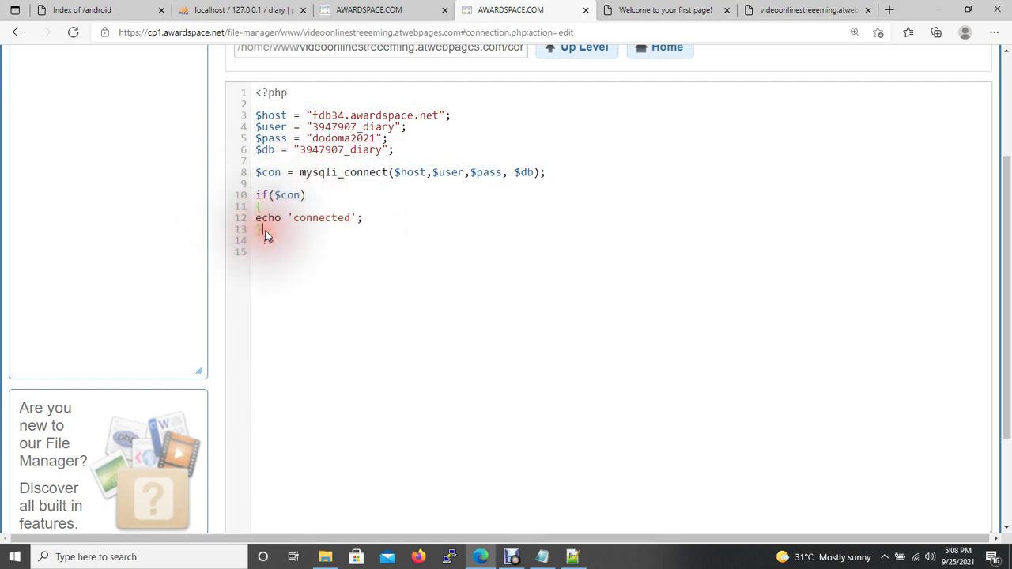
key(Return)
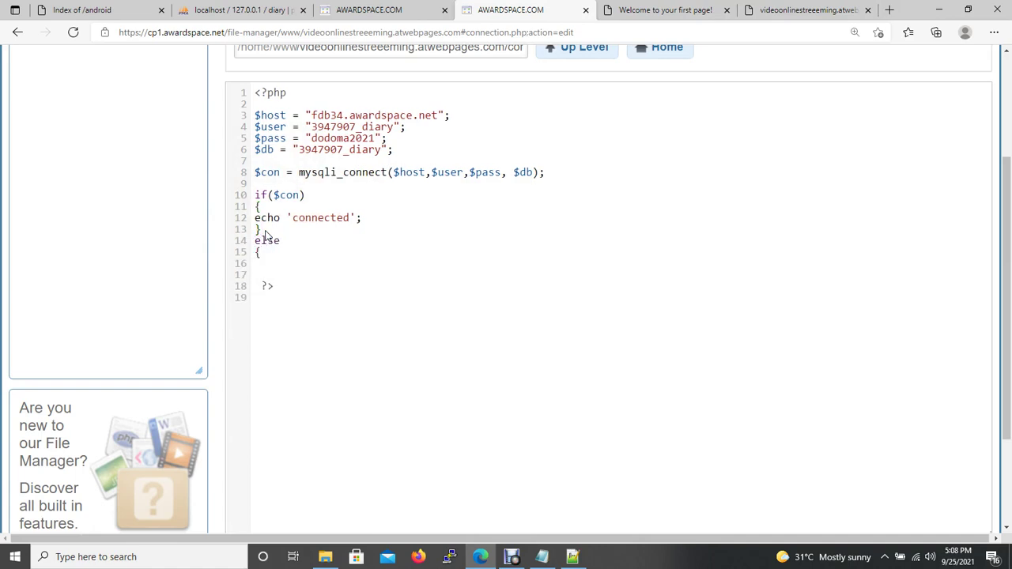
click(288, 267)
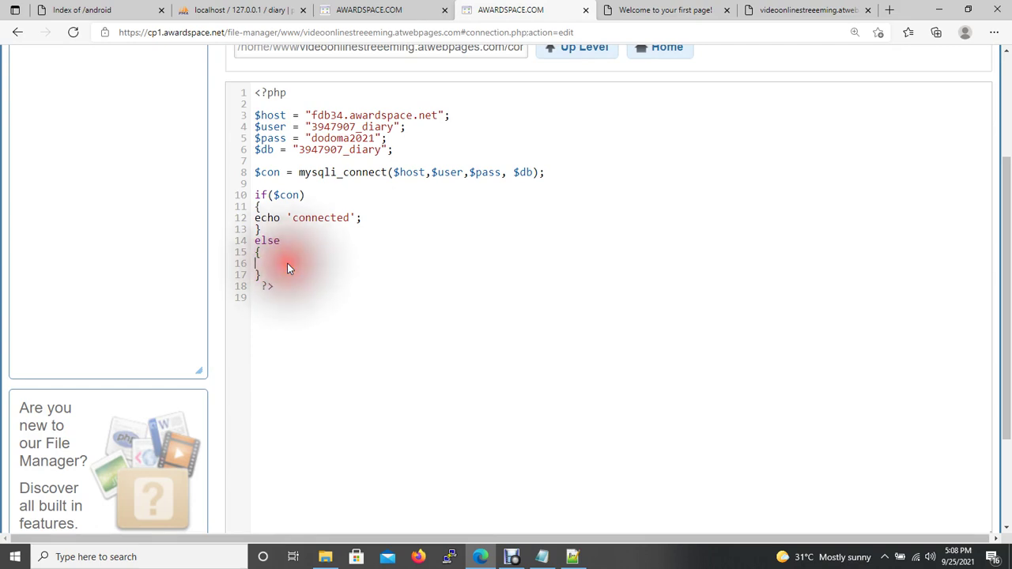
text(echo)
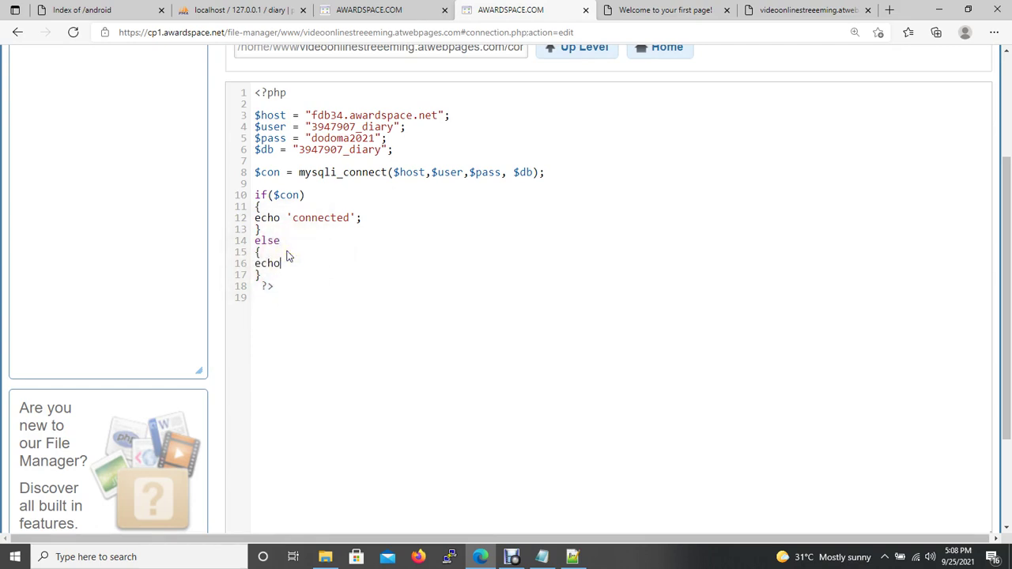
click(293, 261)
text(error';)
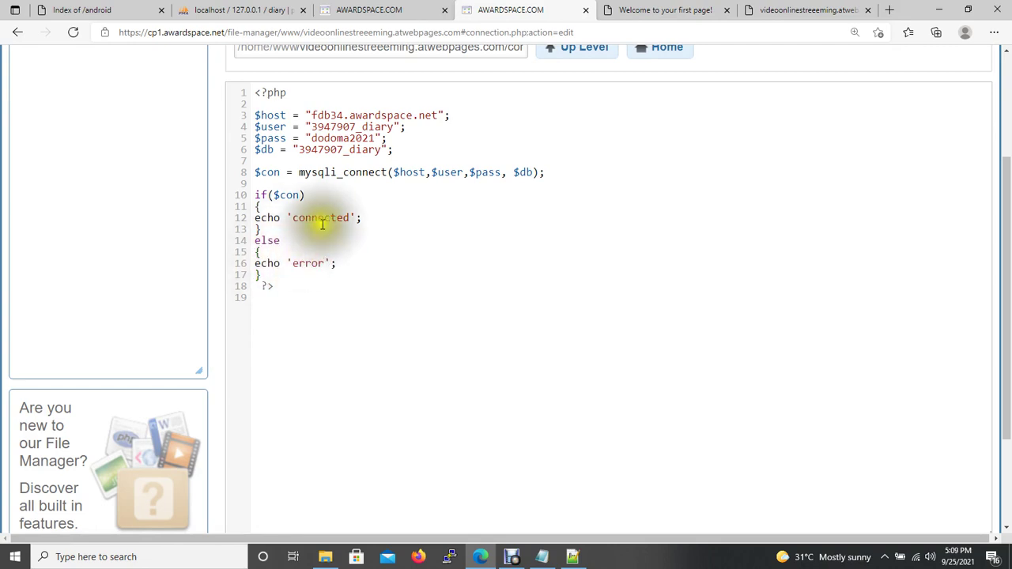
scroll(348, 237, up, 3)
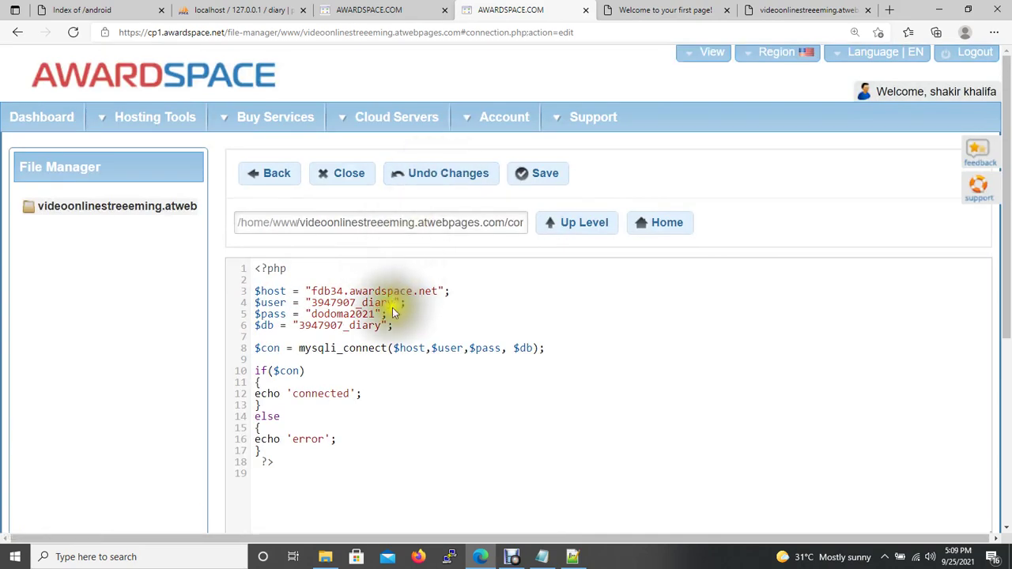
click(545, 173)
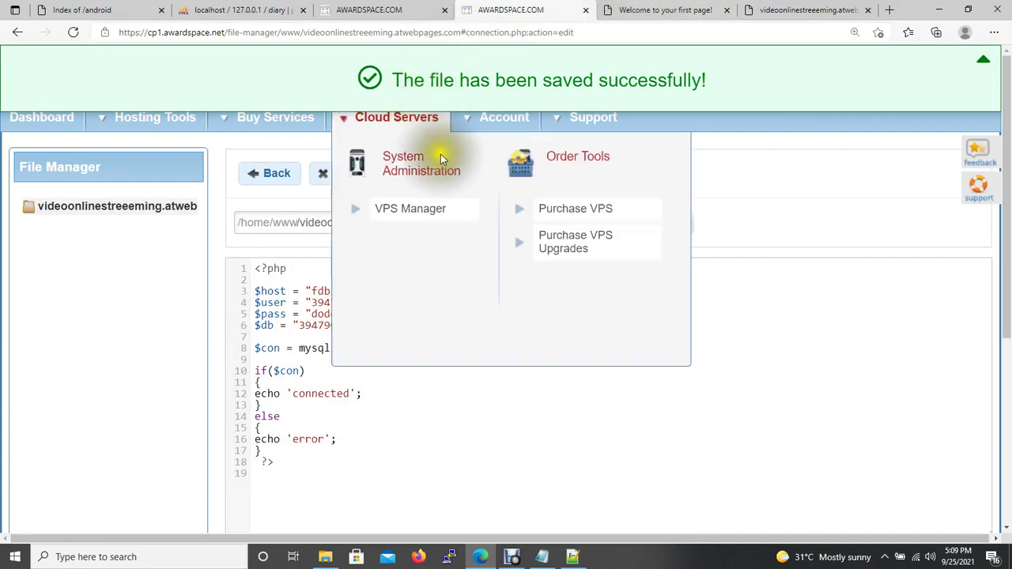
Go to the 3947907_diary details and open it via the phpMyAdmin 4 link
click(266, 10)
click(368, 10)
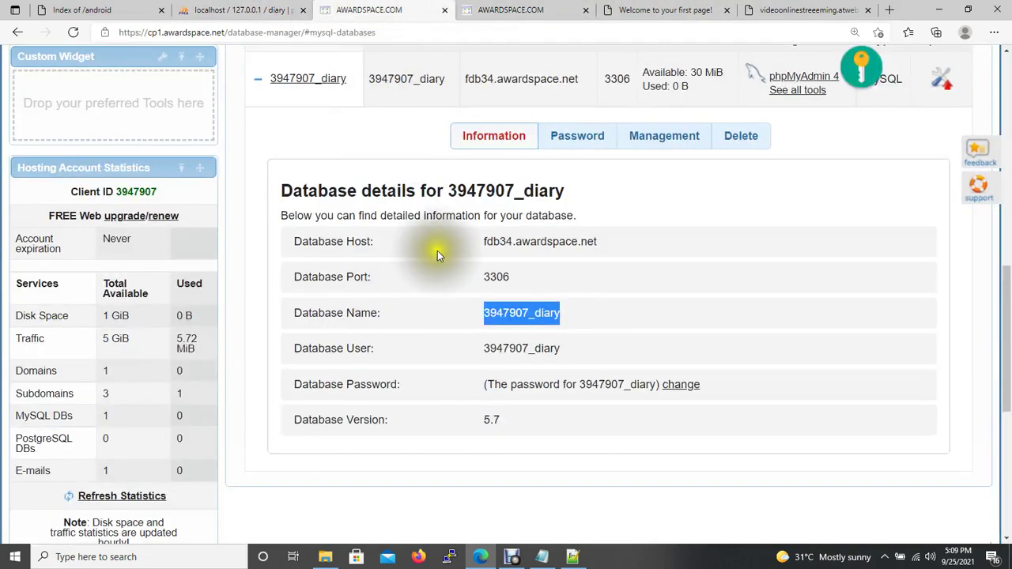
scroll(564, 384, up, 5)
scroll(566, 383, down, 4)
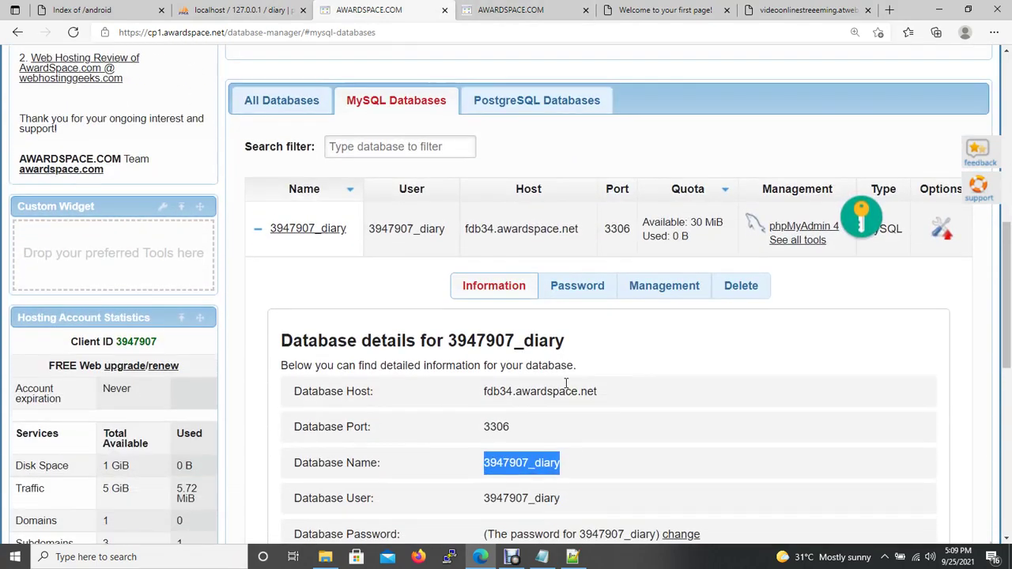
click(513, 288)
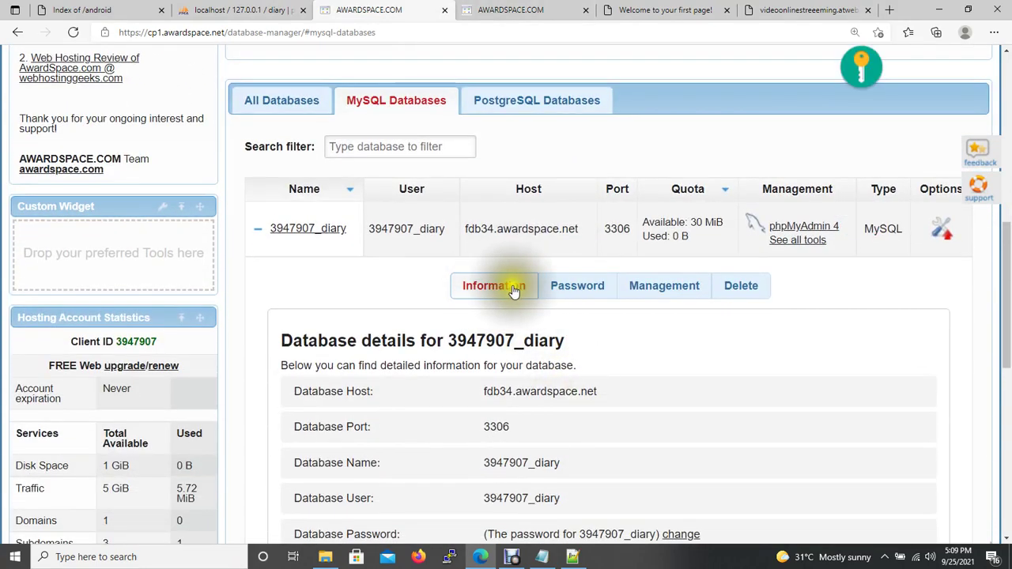
click(818, 231)
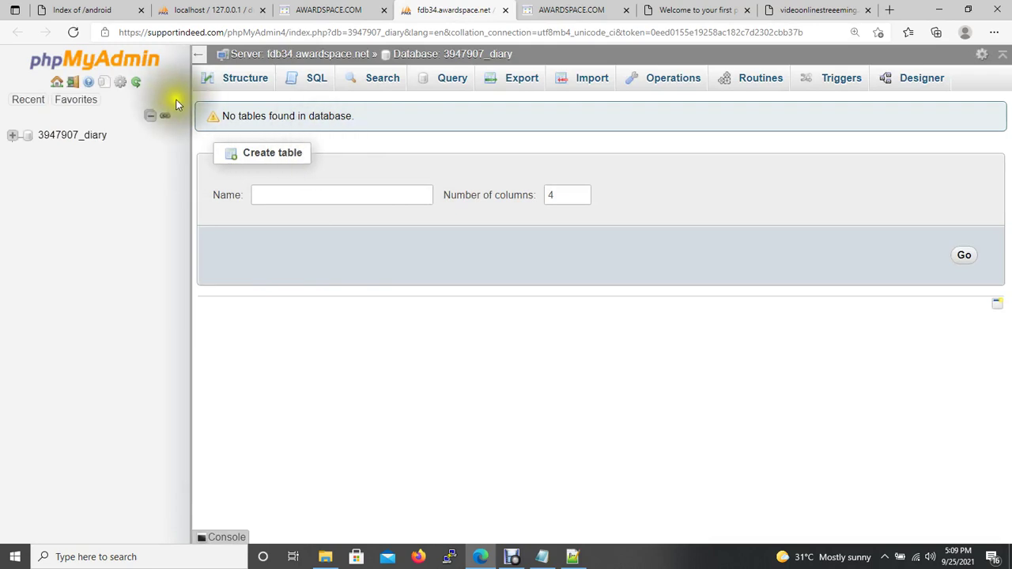
Open 3947907_diary's Structure view, inspect the empty create-table form, then switch to local phpMyAdmin
click(82, 139)
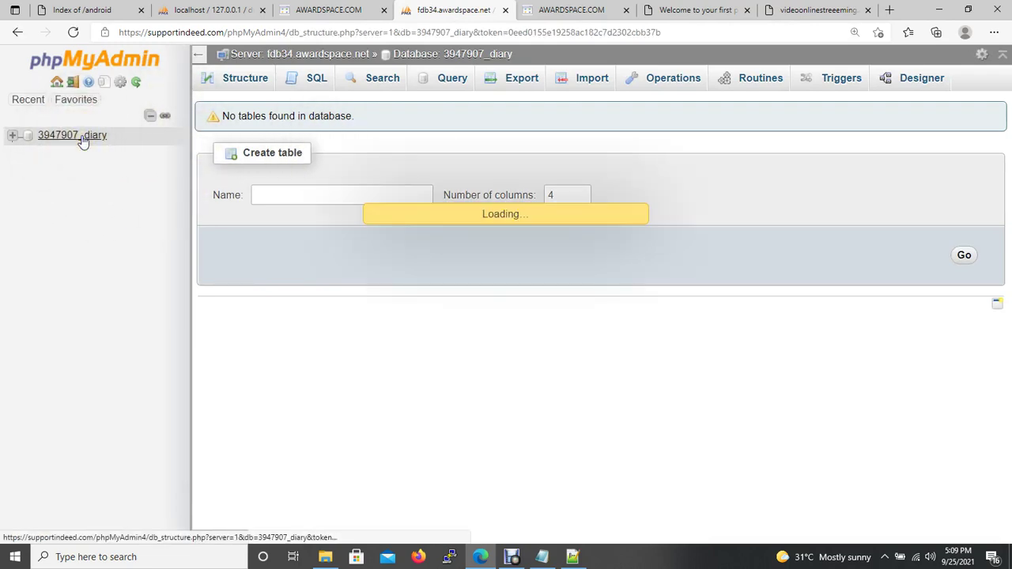
click(298, 197)
click(368, 153)
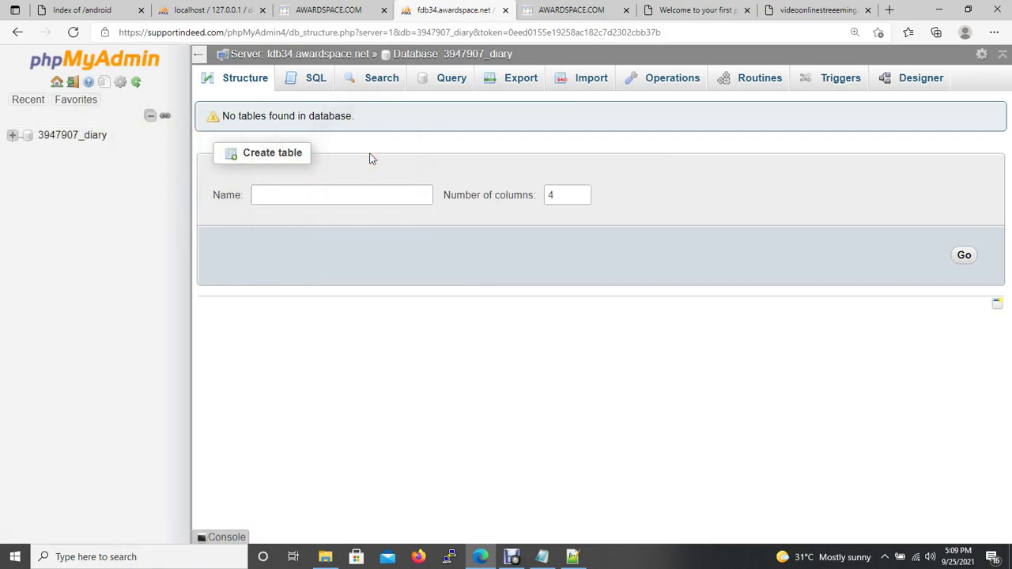
click(570, 197)
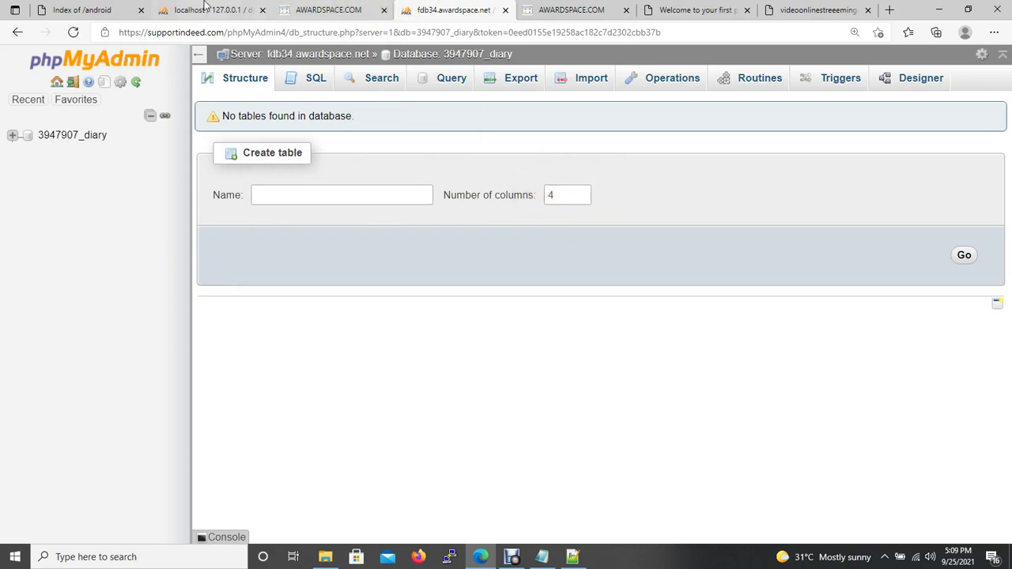
click(202, 10)
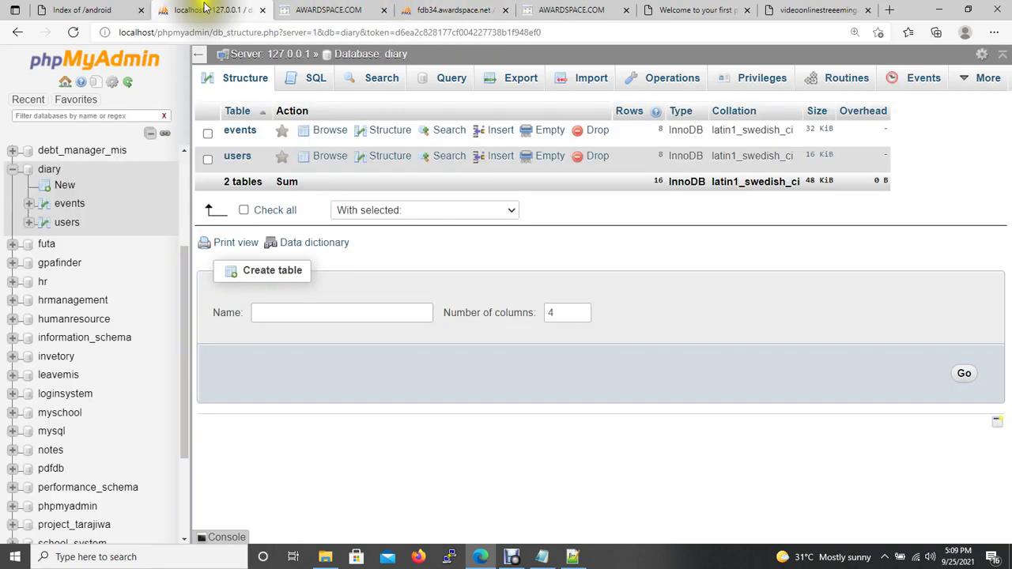
Quick-export the local diary database as SQL and show diary.sql in the Downloads folder
click(46, 176)
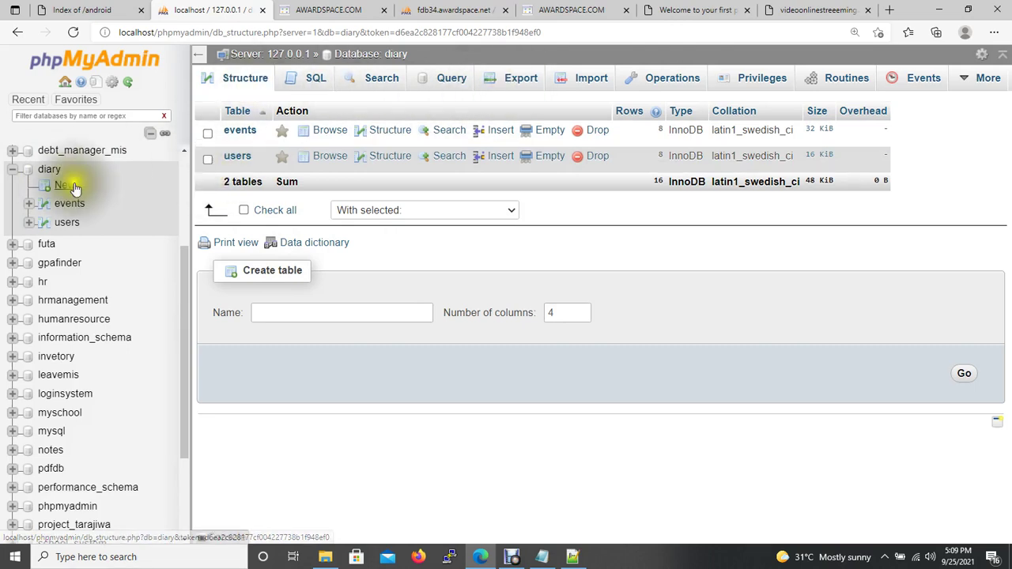
click(47, 172)
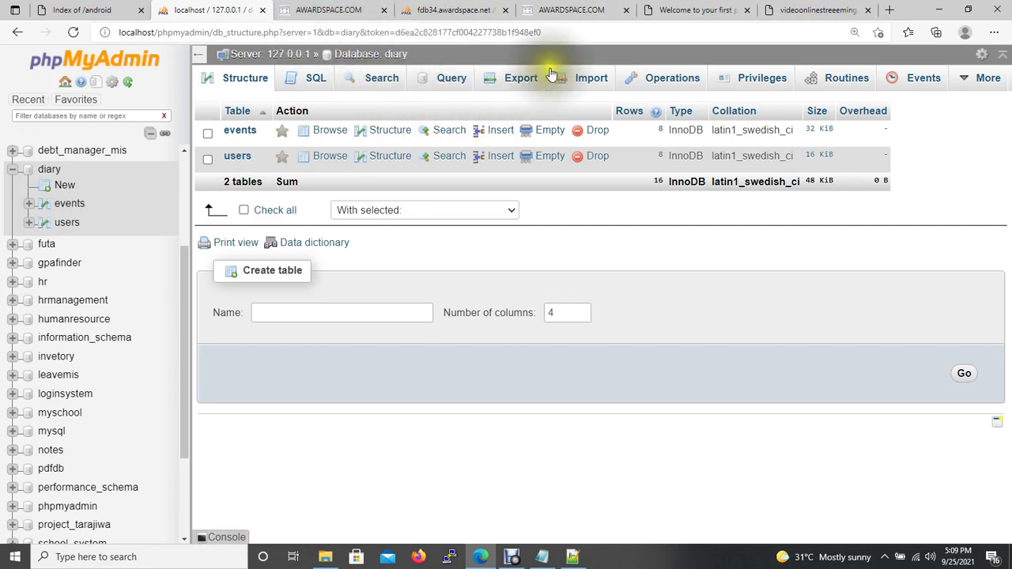
click(519, 76)
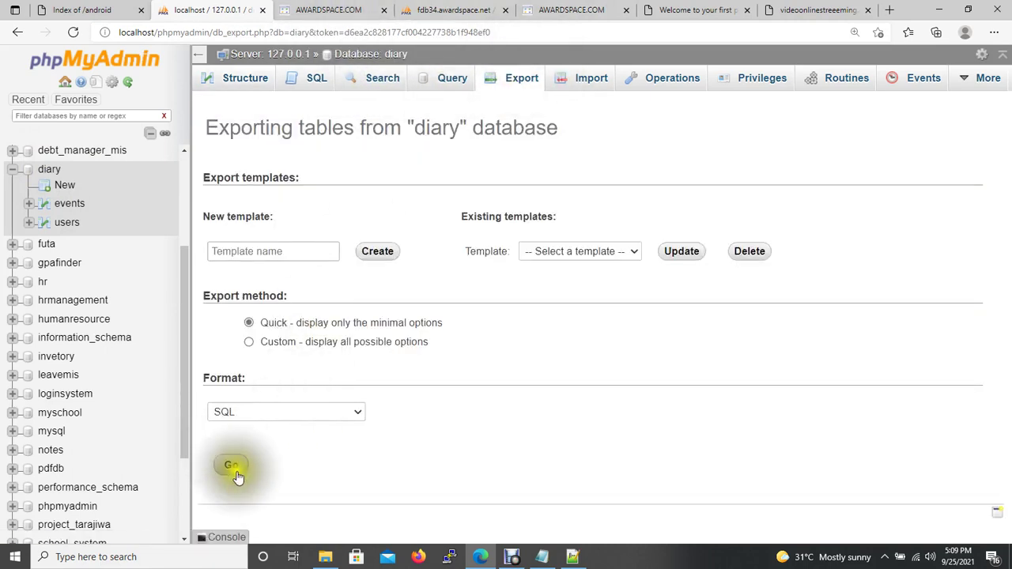
click(230, 464)
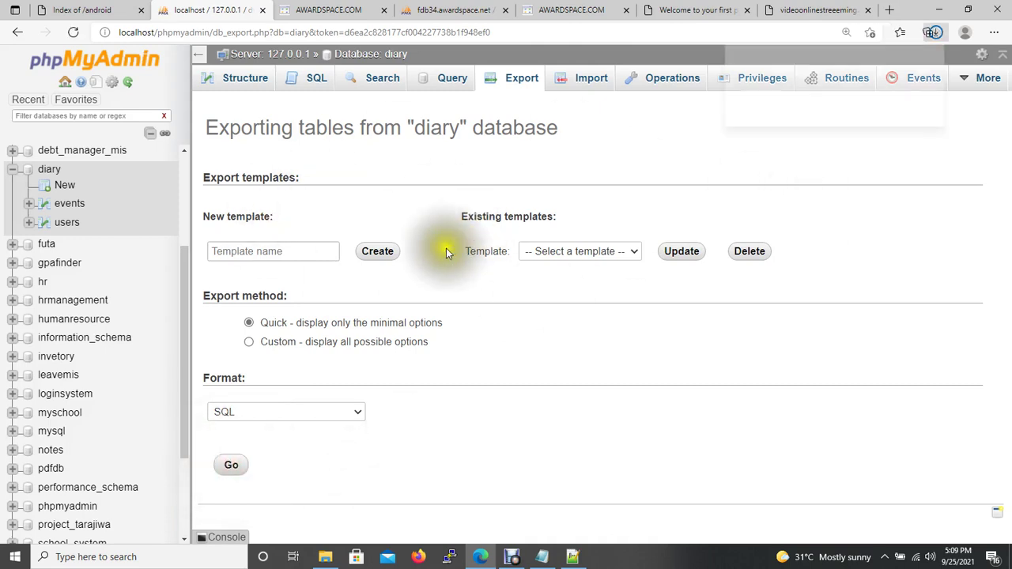
mouse_move(881, 104)
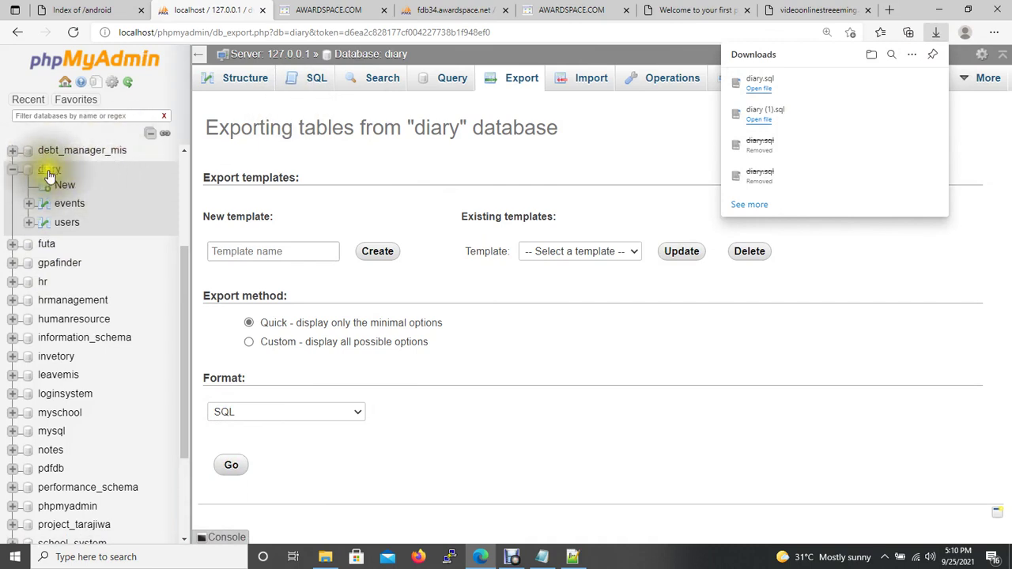
click(58, 227)
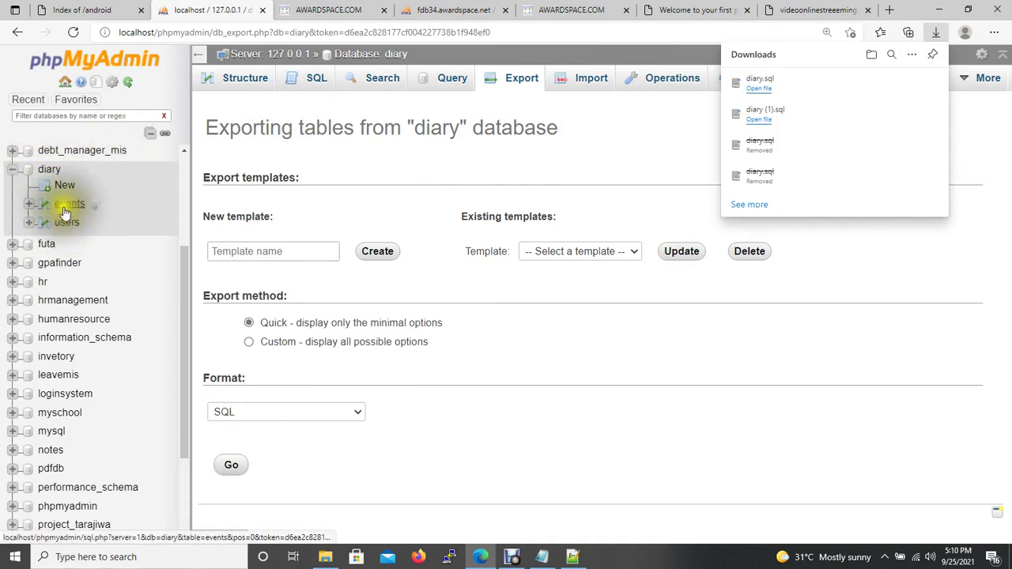
mouse_move(756, 81)
click(893, 84)
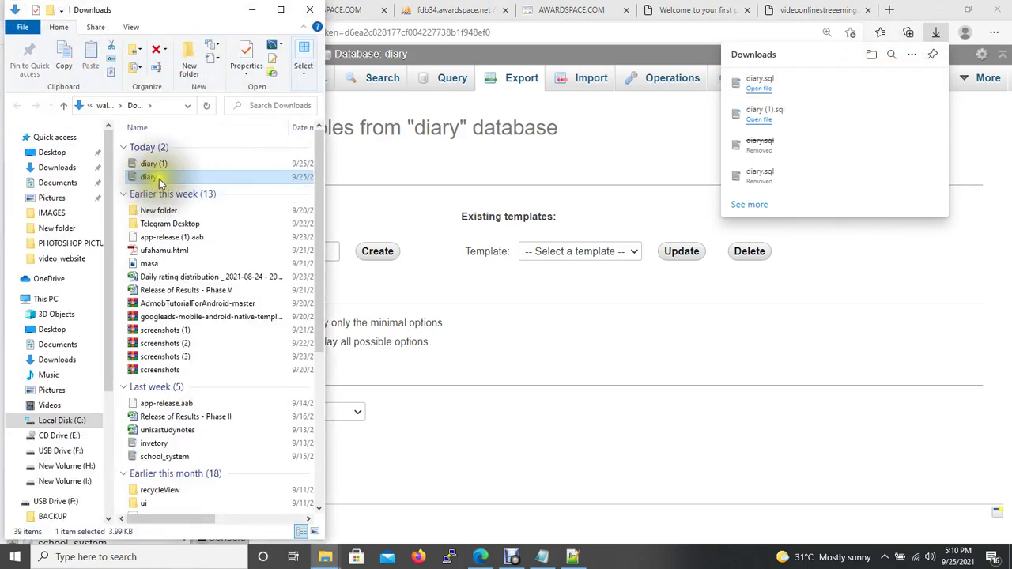
Check that diary.sql was copied to the Desktop, then return to the phpMyAdmin export page
click(159, 179)
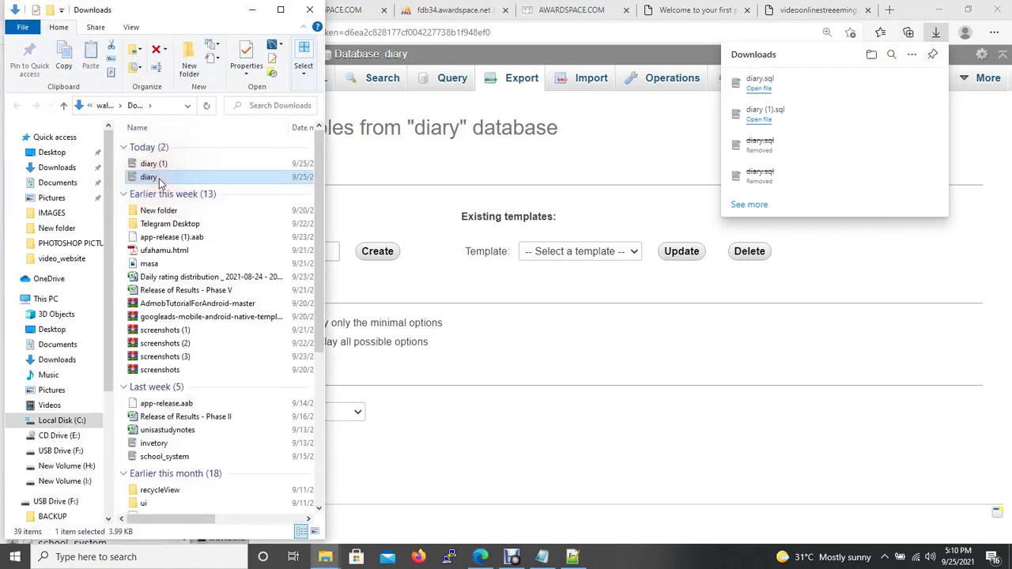
click(155, 171)
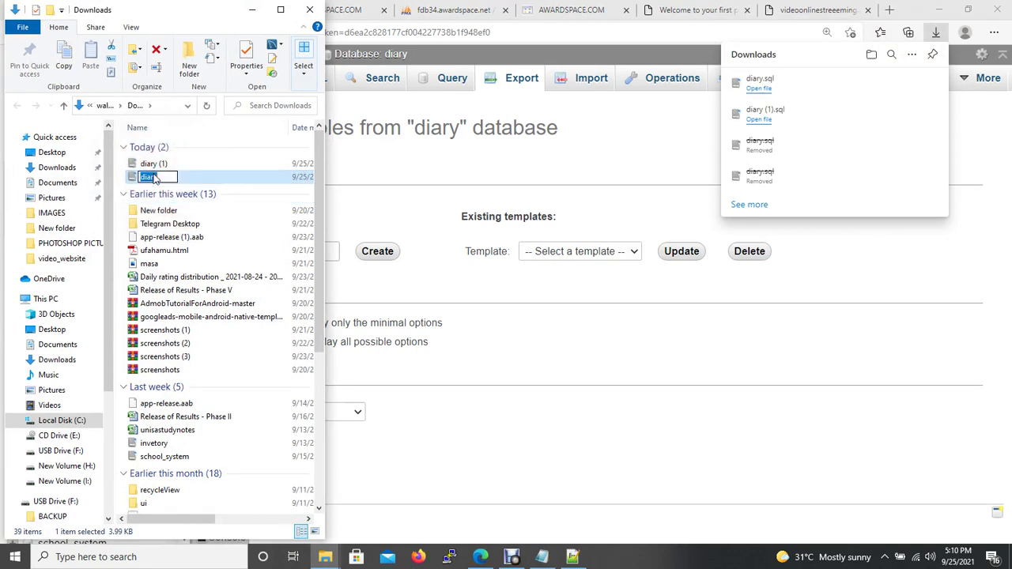
click(196, 189)
click(153, 177)
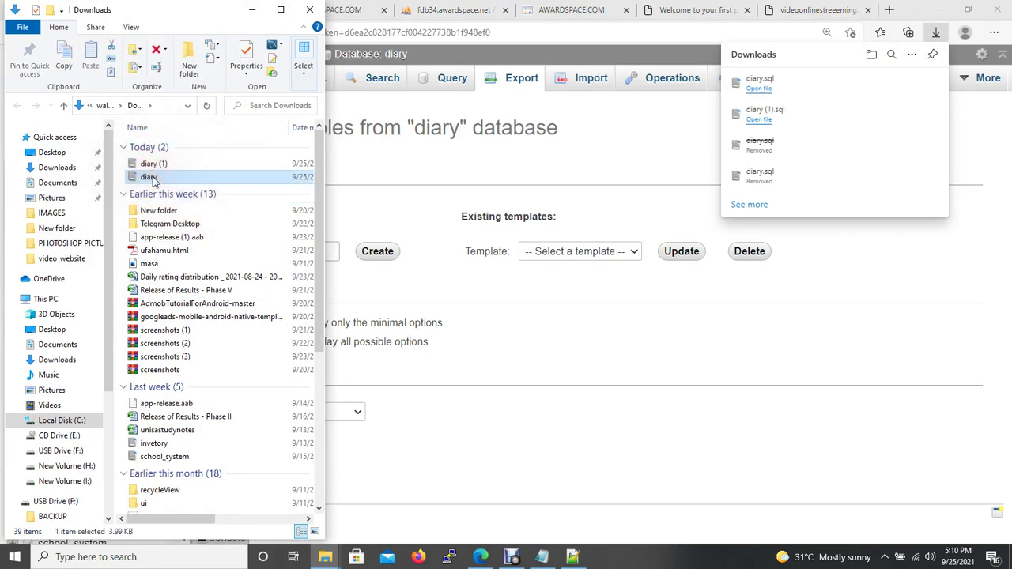
click(47, 152)
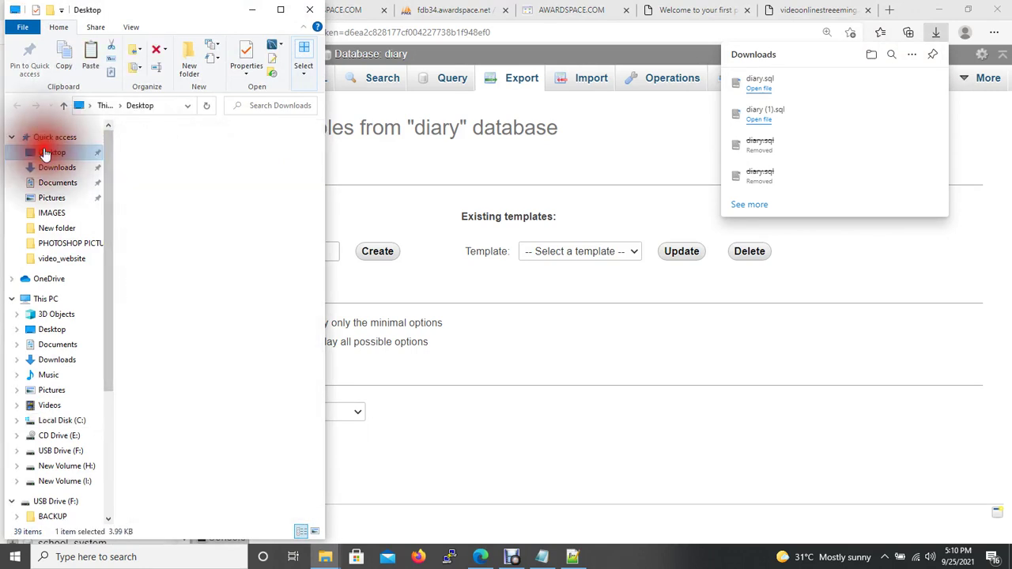
scroll(198, 380, down, 1)
click(235, 236)
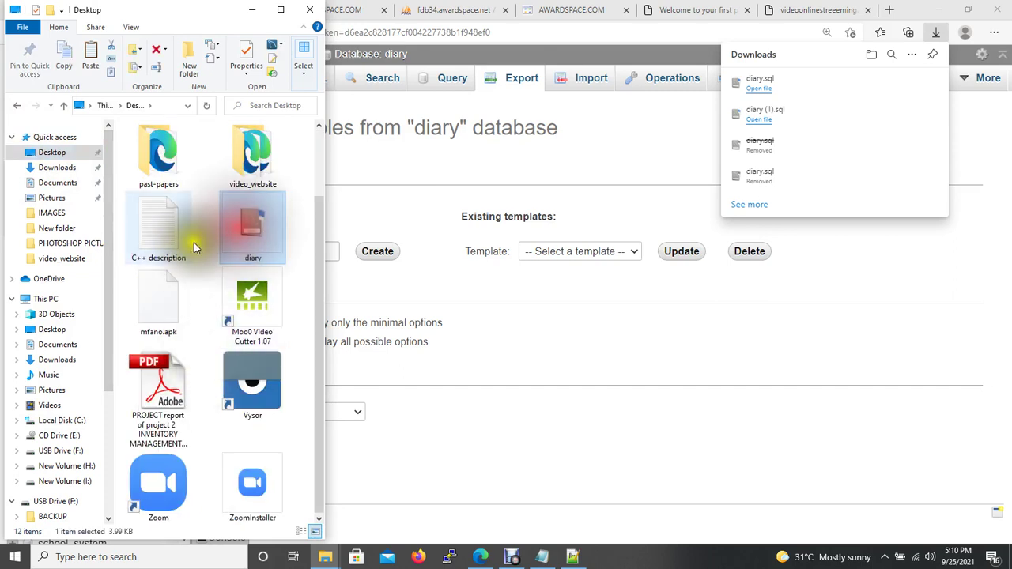
click(298, 232)
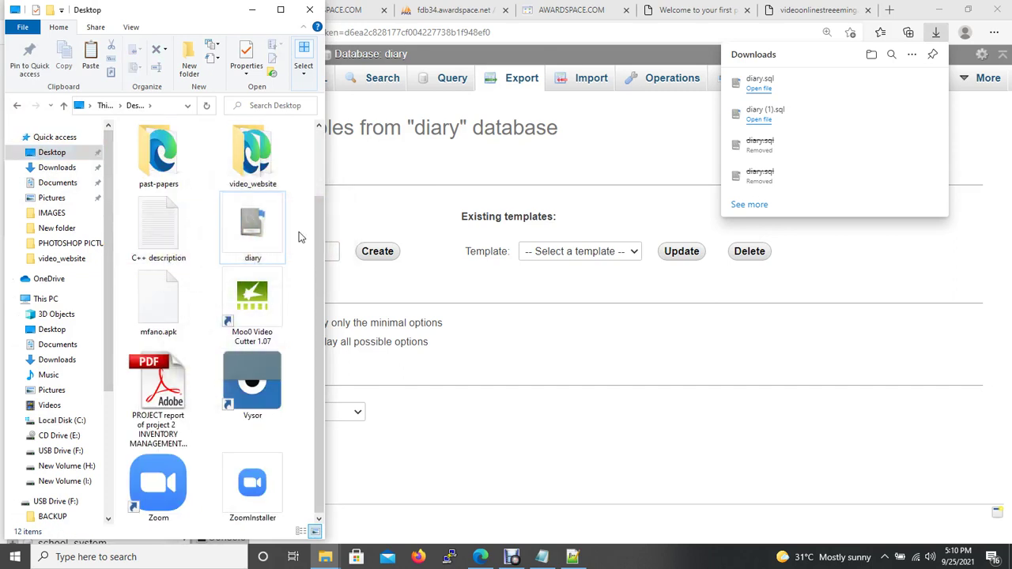
click(419, 170)
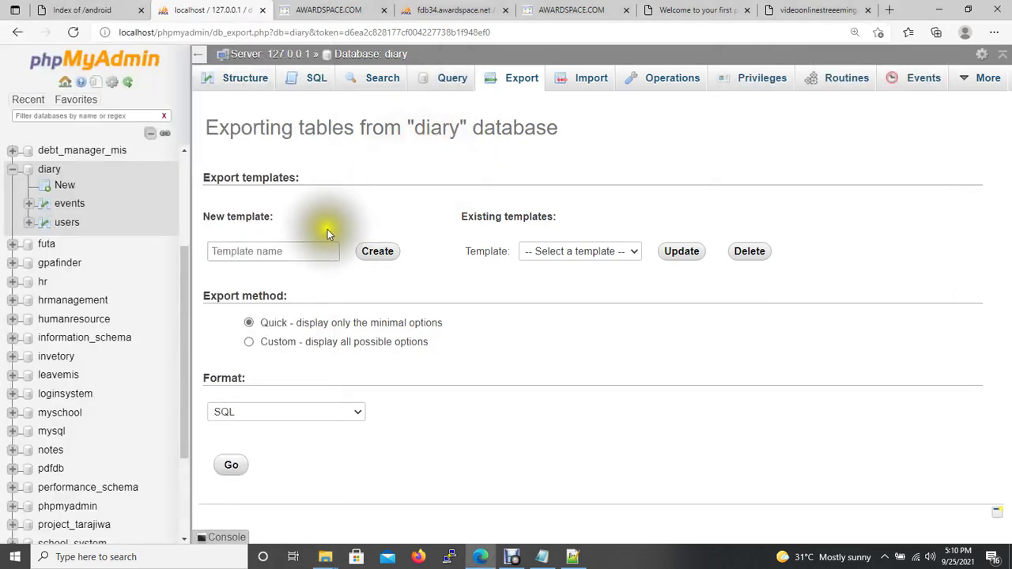
On the hosted phpMyAdmin Import page, choose diary.sql from the Desktop
click(480, 7)
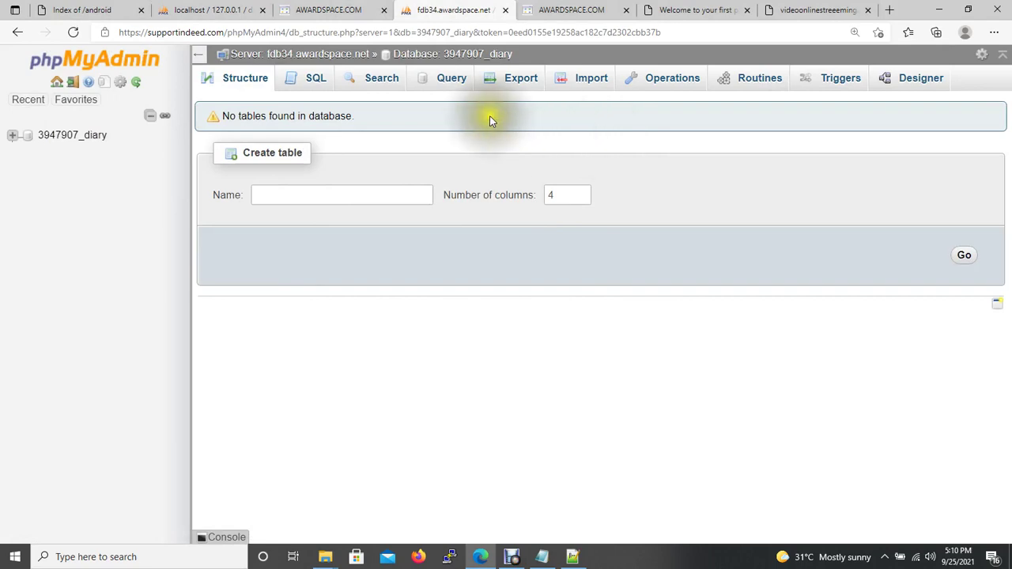
click(589, 82)
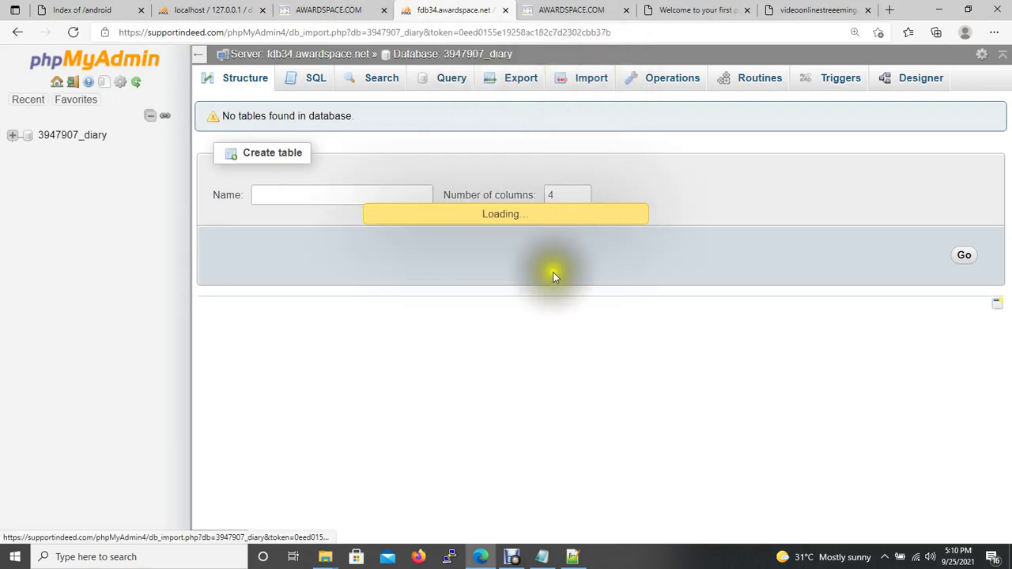
scroll(522, 339, down, 5)
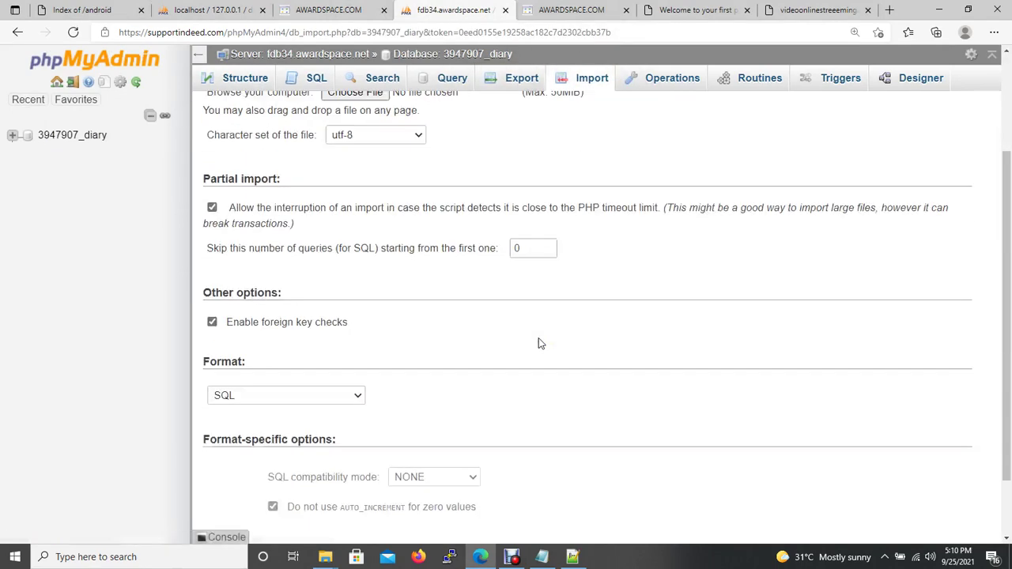
scroll(277, 321, up, 5)
click(355, 238)
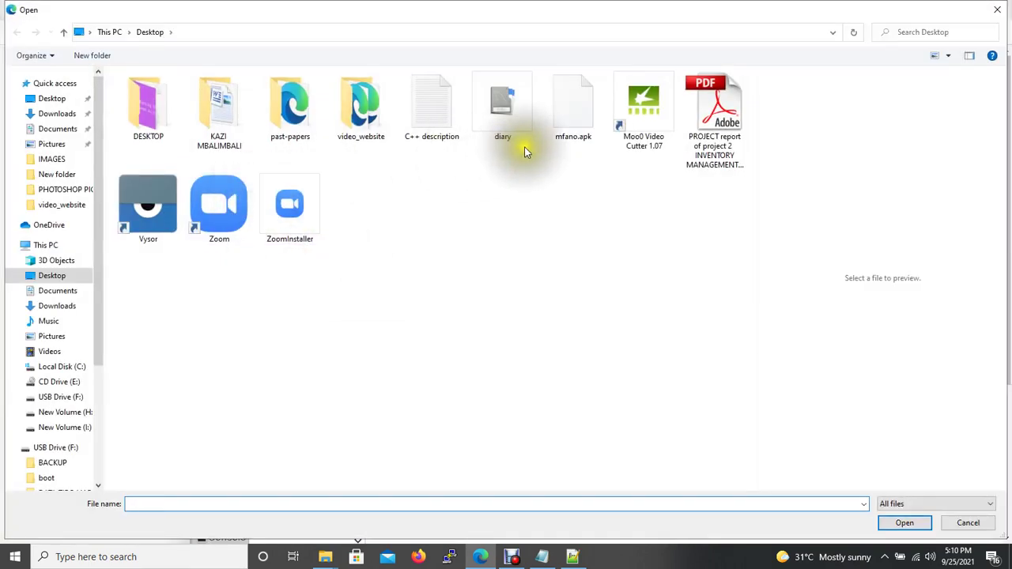
click(514, 119)
double_click(500, 117)
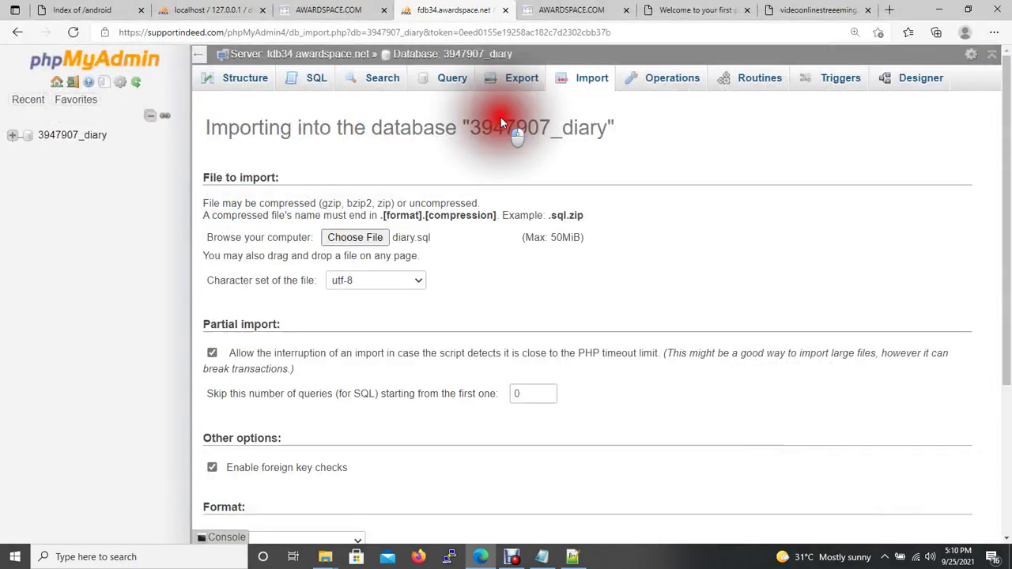
Run the import into 3947907_diary and check the new events and users tables
scroll(386, 356, down, 3)
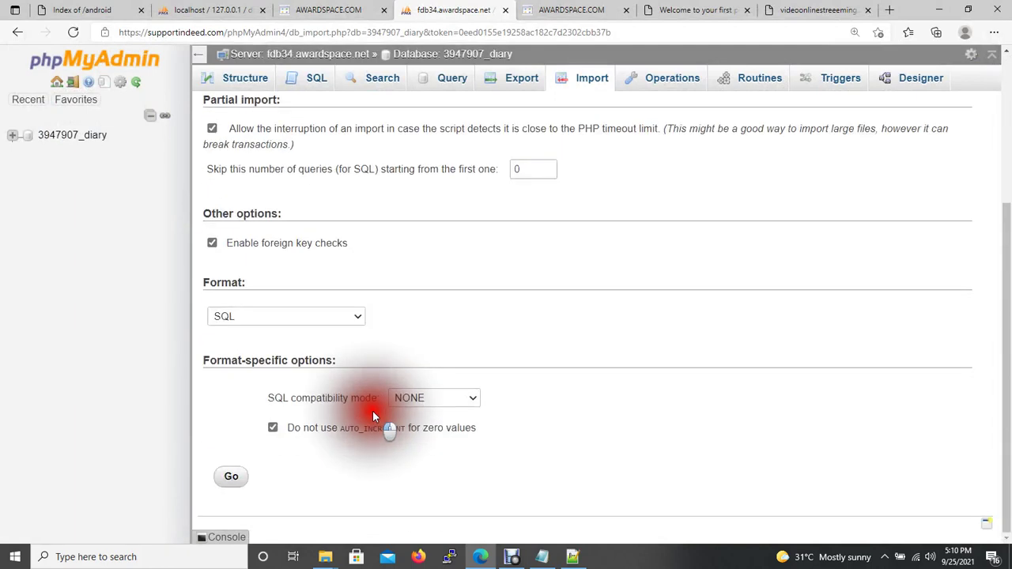
click(230, 477)
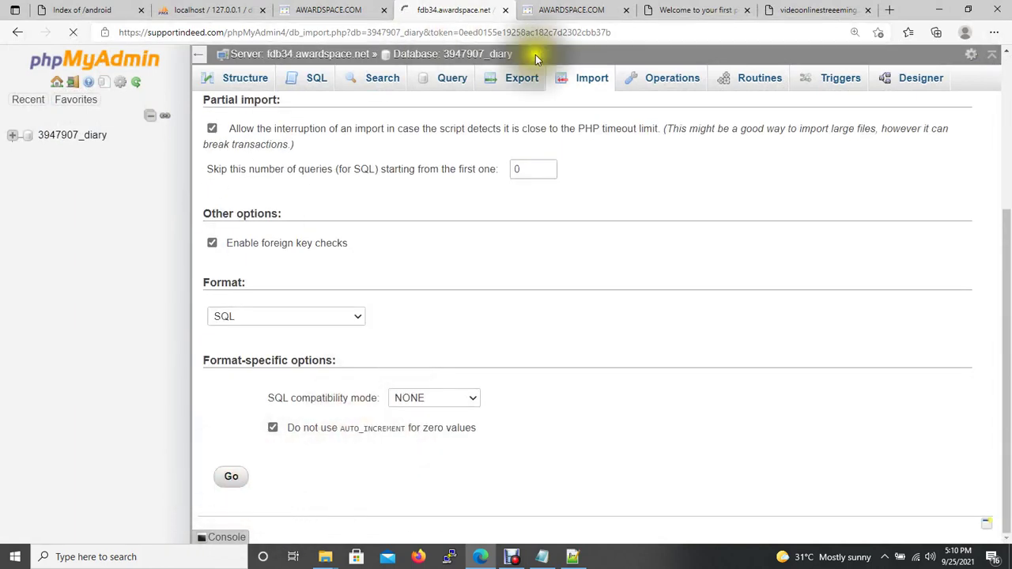
scroll(395, 186, down, 3)
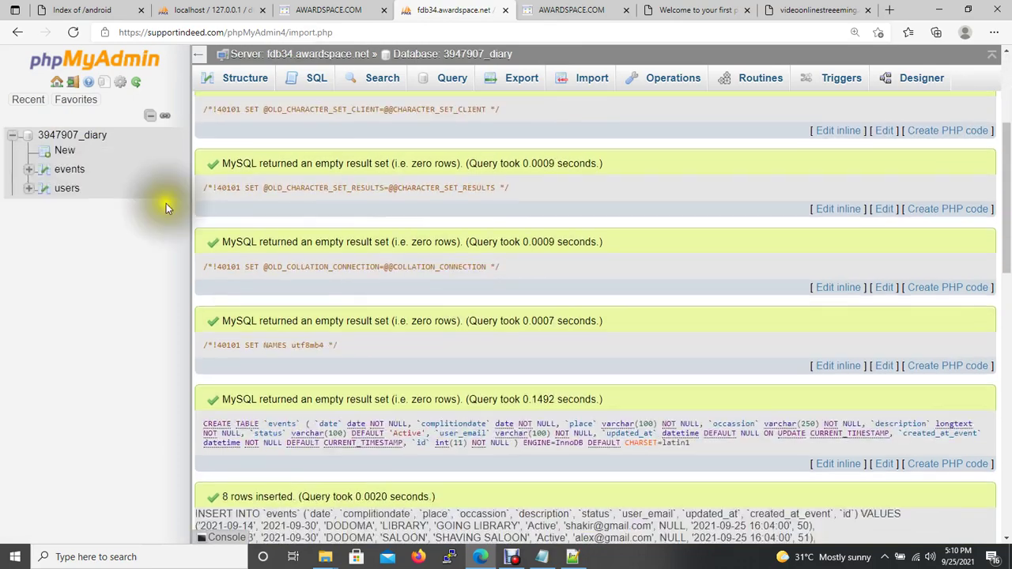
click(68, 170)
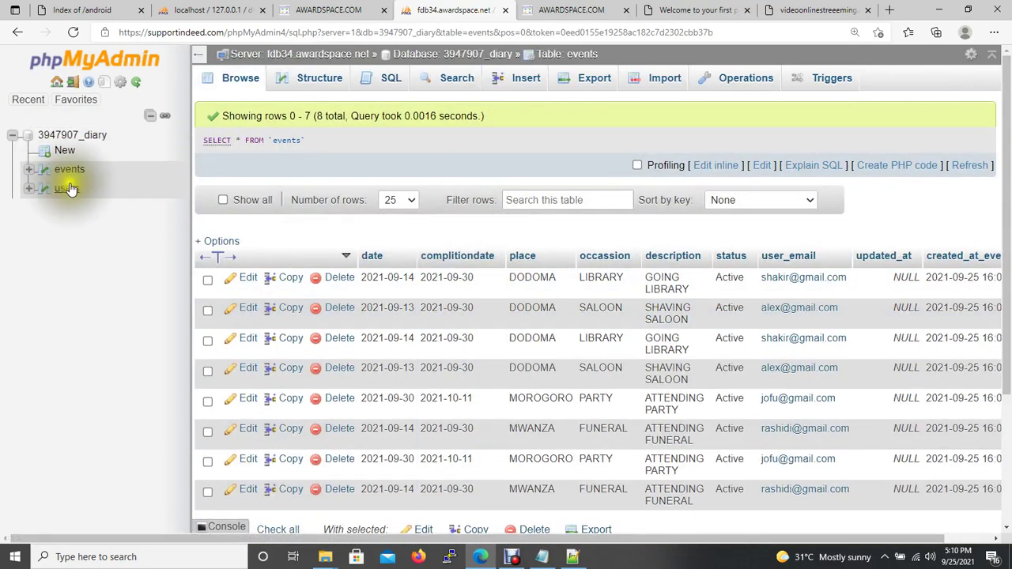
click(68, 188)
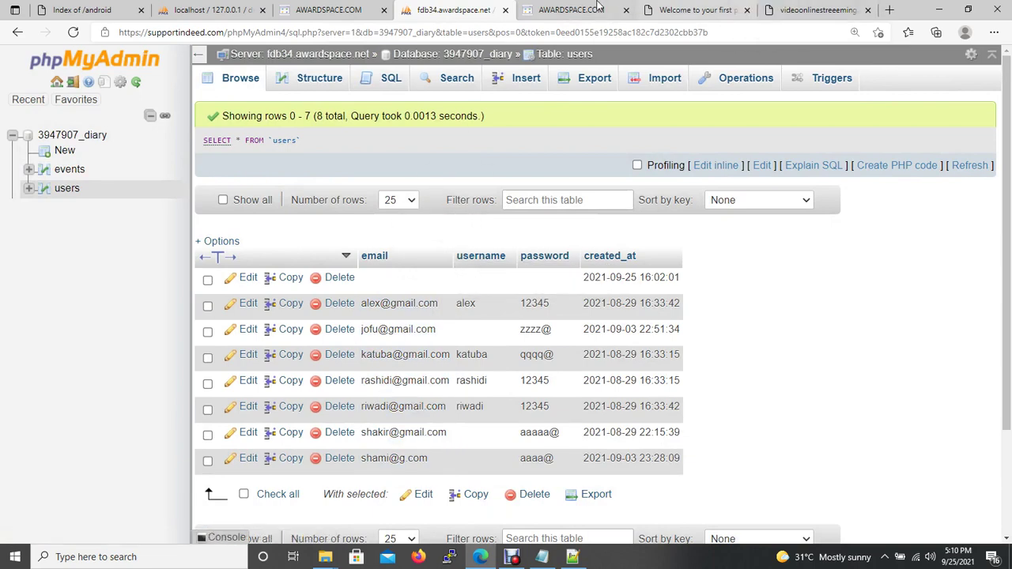
click(599, 8)
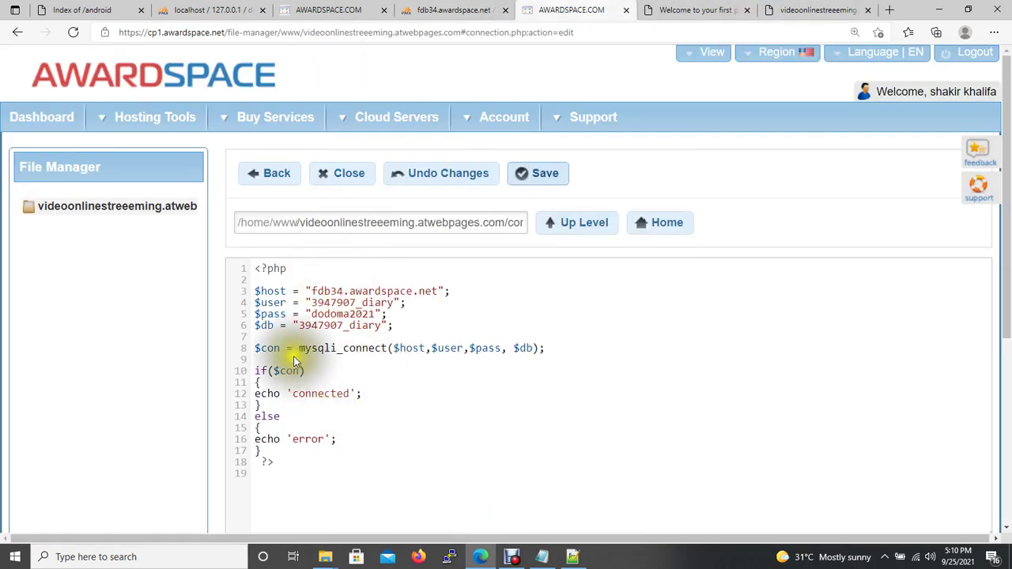
After checking the $db value, reload connection.php in Edge so it prints 'connected'
drag(300, 327, 390, 327)
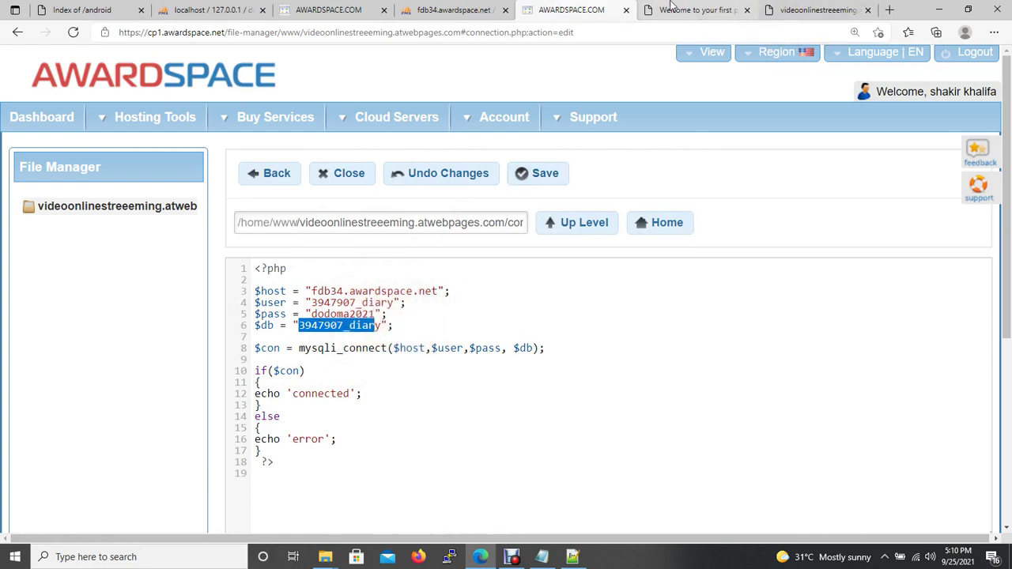
click(707, 8)
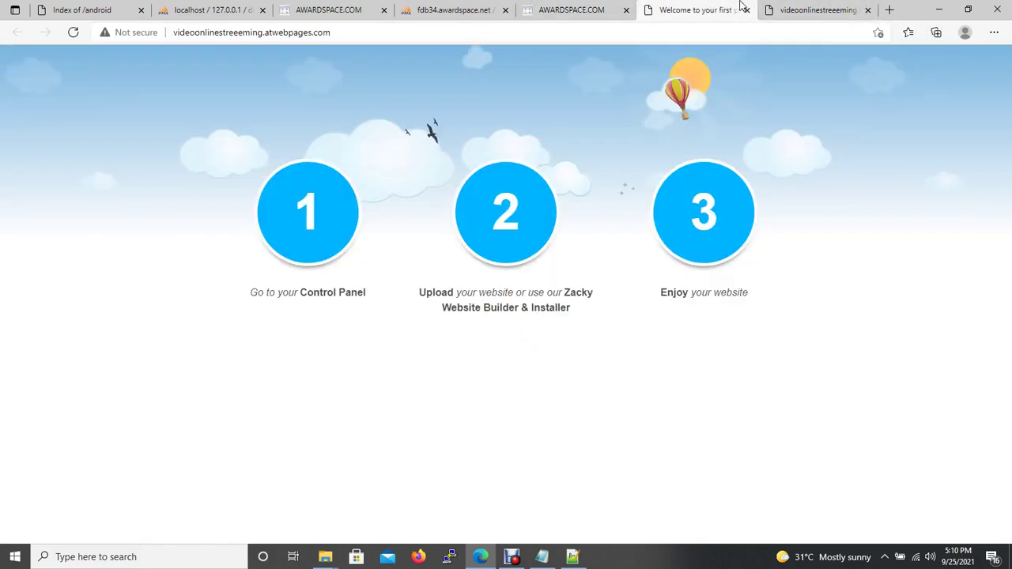
click(787, 9)
click(90, 151)
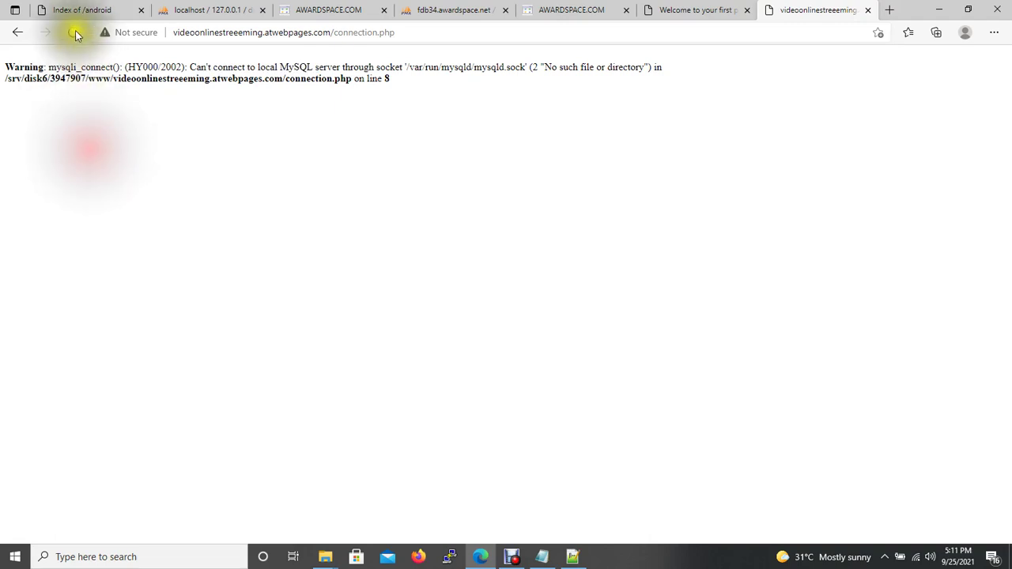
click(73, 32)
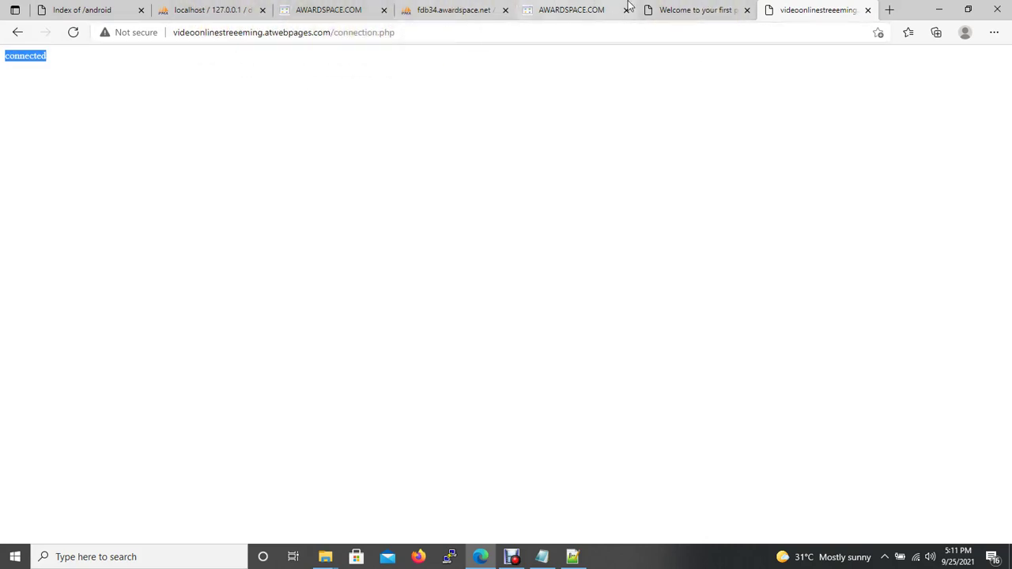
click(686, 6)
Close the connection.php editor and scroll to the site folder's nine PHP files
click(605, 6)
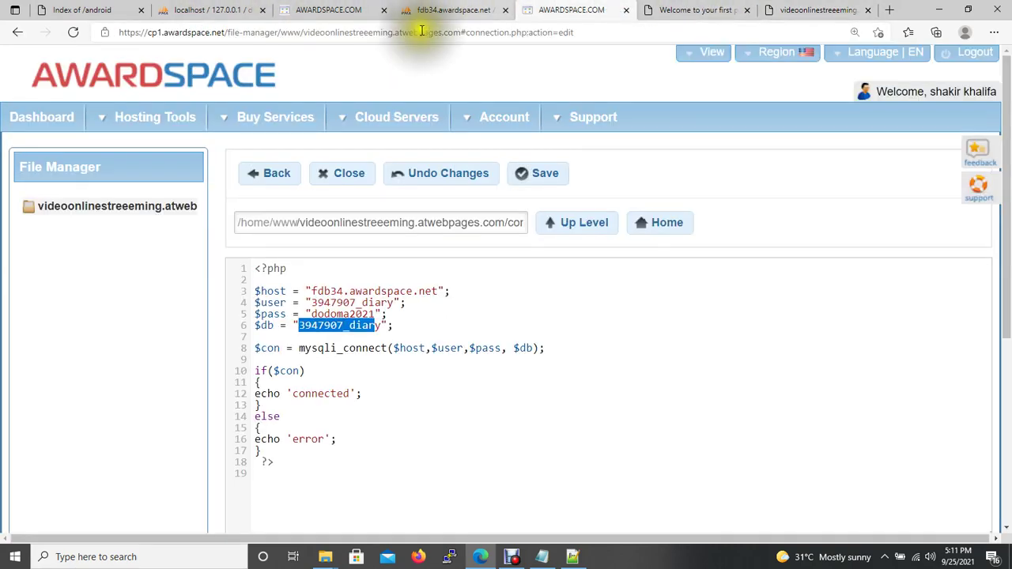
click(287, 175)
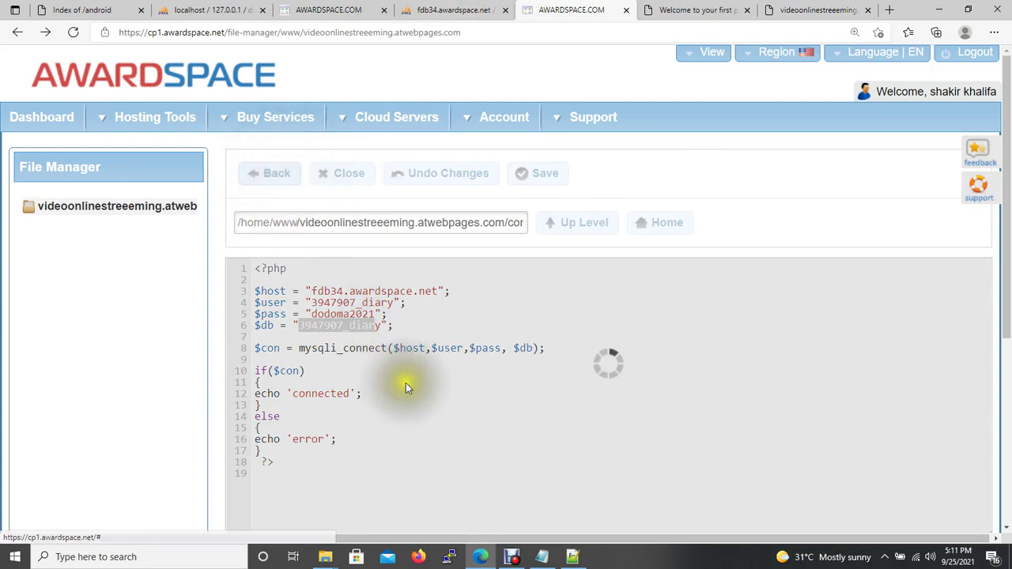
scroll(408, 383, down, 3)
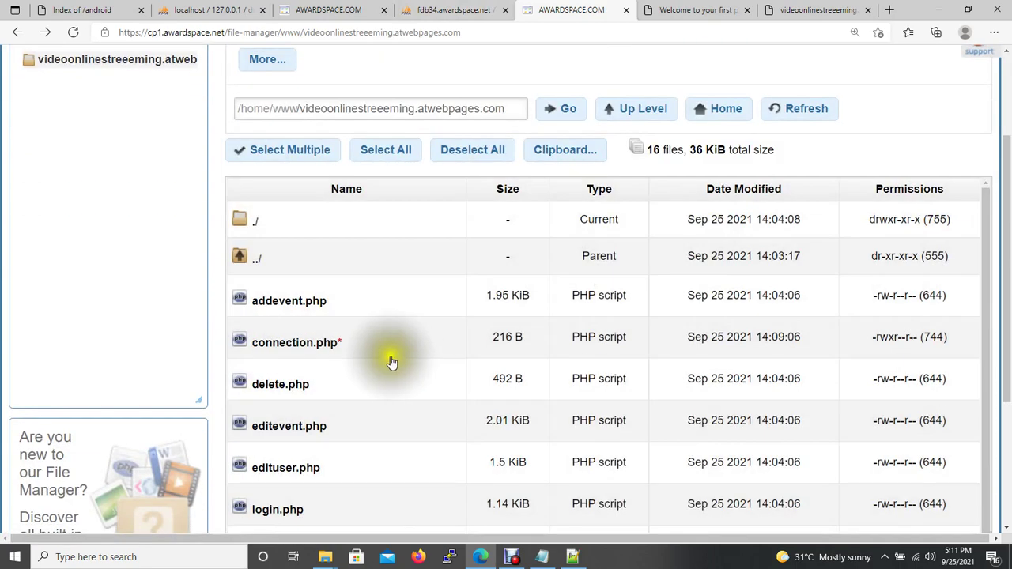
scroll(387, 360, down, 1)
scroll(474, 385, down, 2)
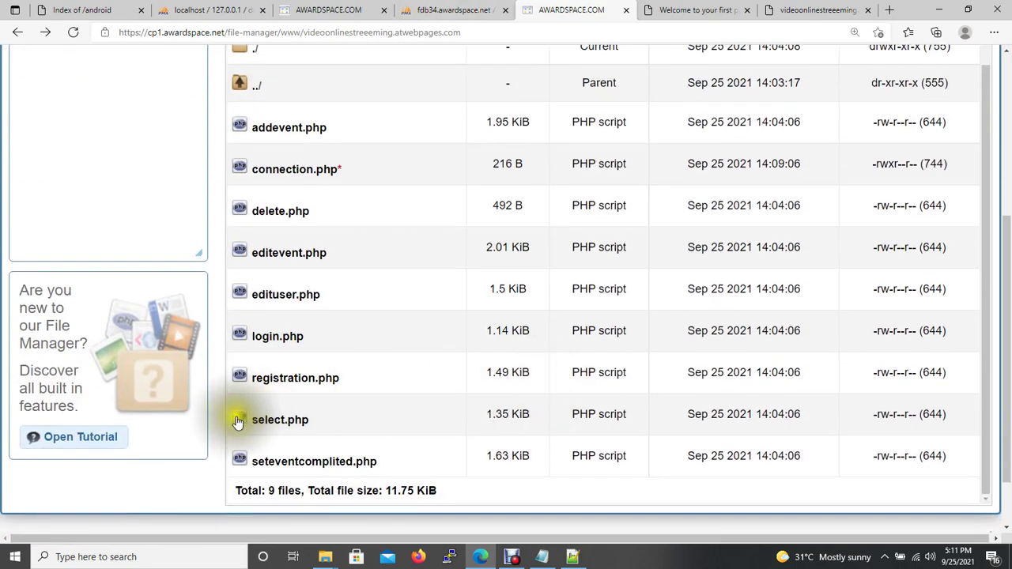
click(303, 417)
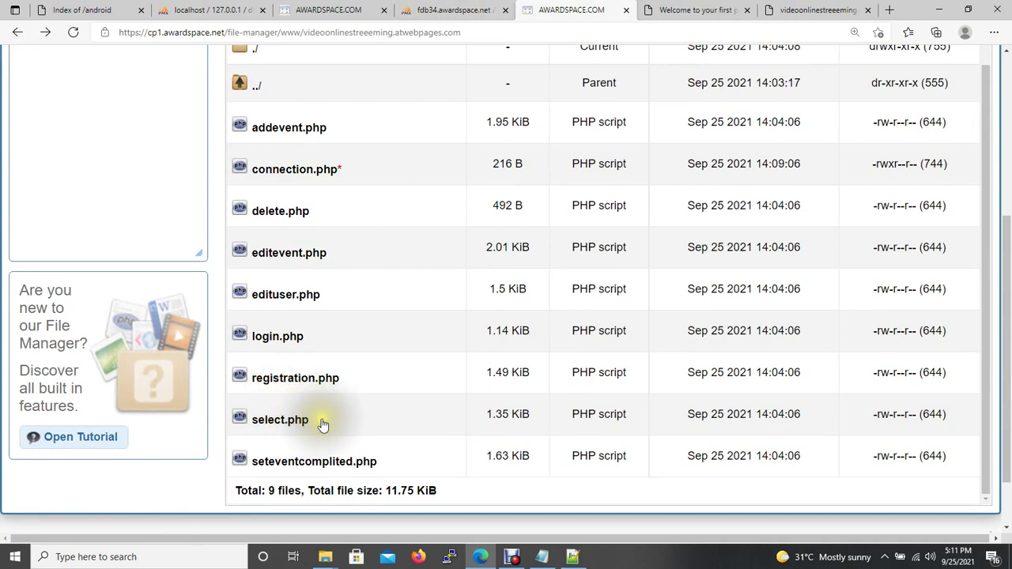
click(285, 427)
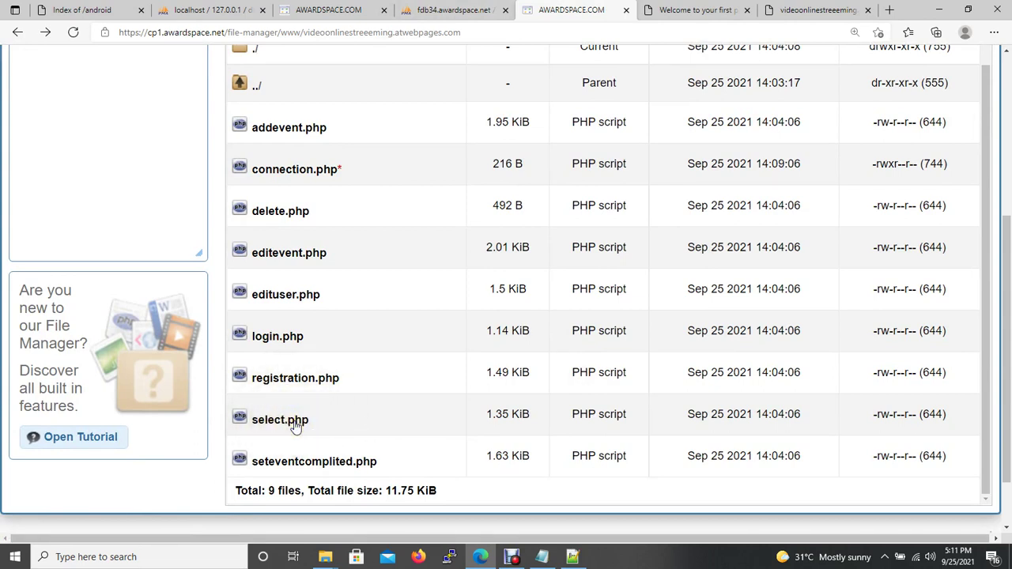
click(290, 419)
click(277, 423)
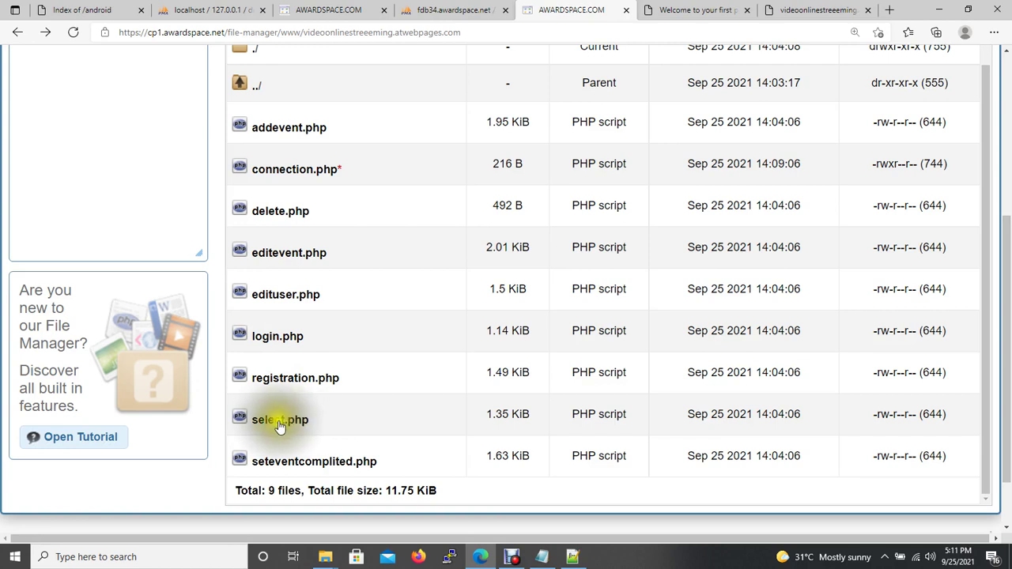
Load the hosted select.php, check its 8 JSON event records, then go back to connection.php
click(804, 11)
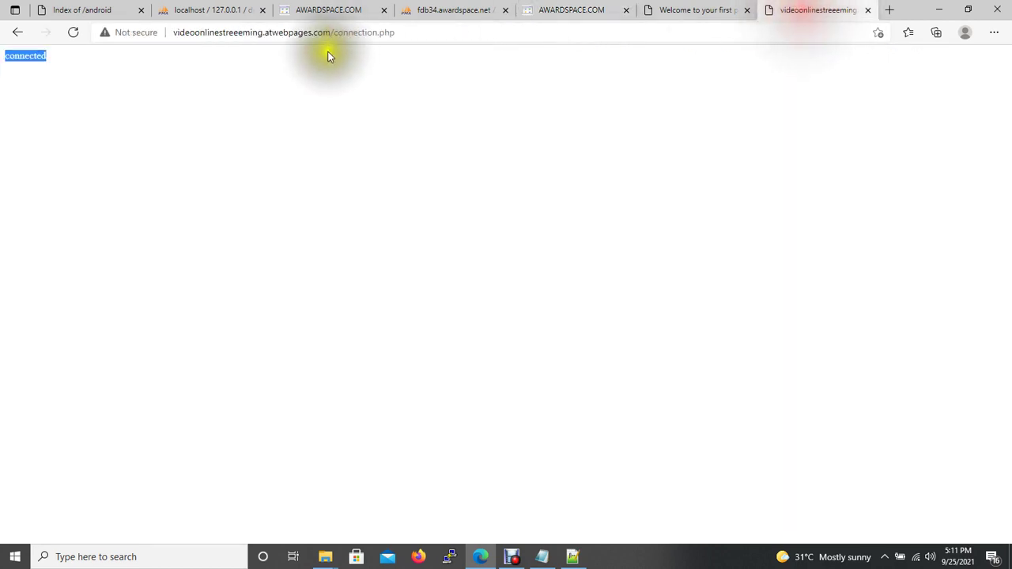
drag(397, 32, 334, 34)
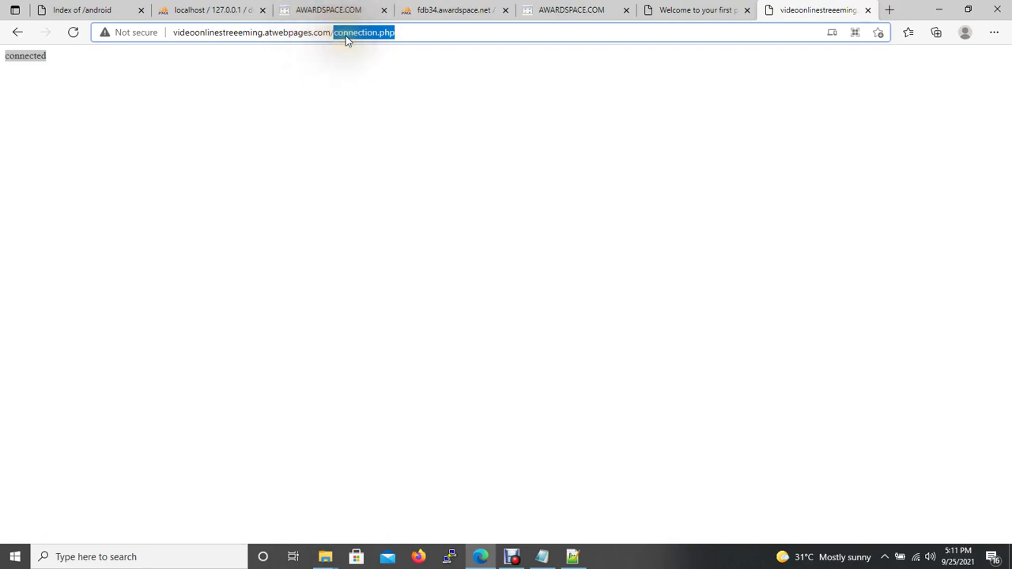
key(BackSpace)
text(sele)
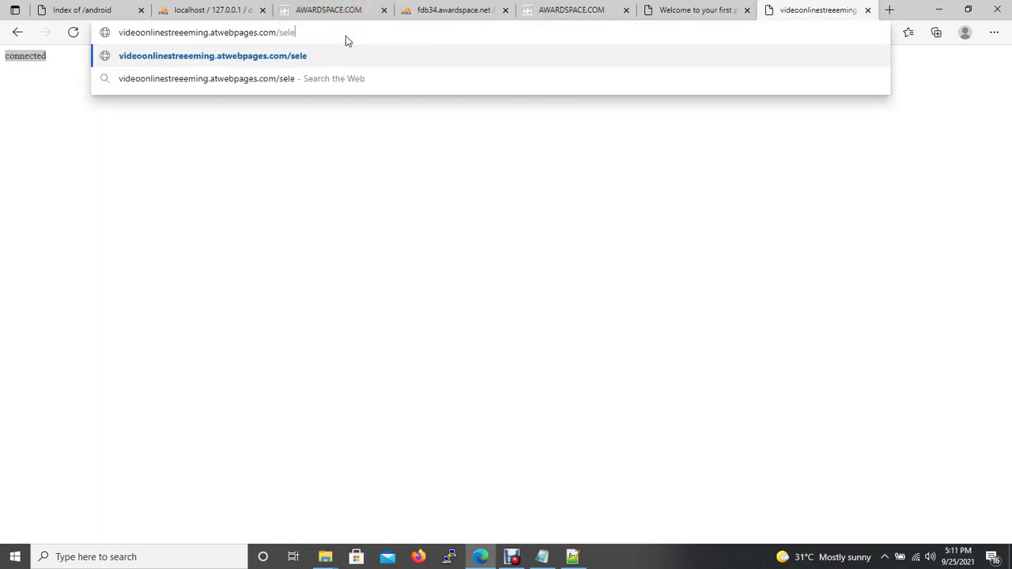
text(ct.php)
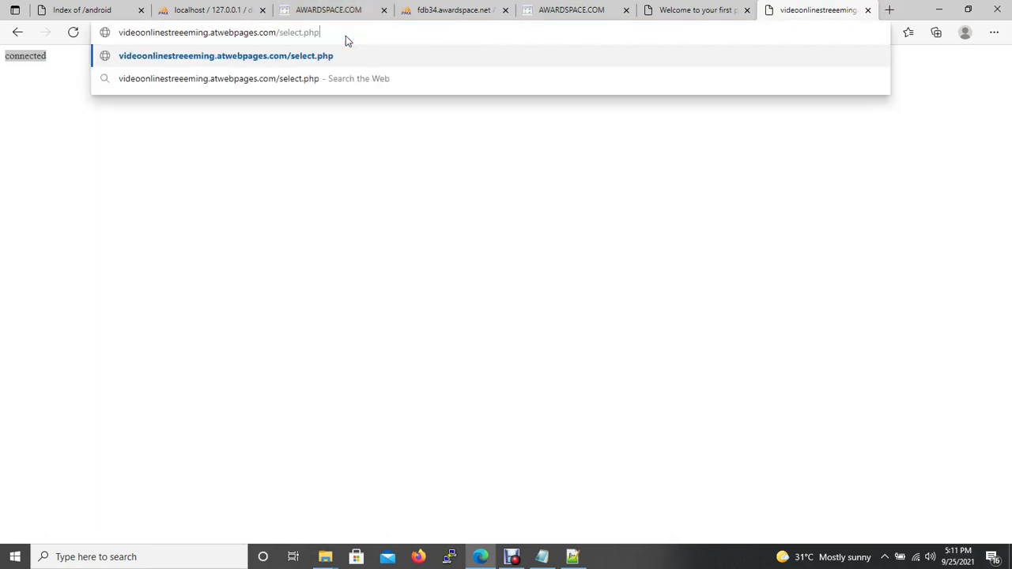
drag(279, 35, 84, 34)
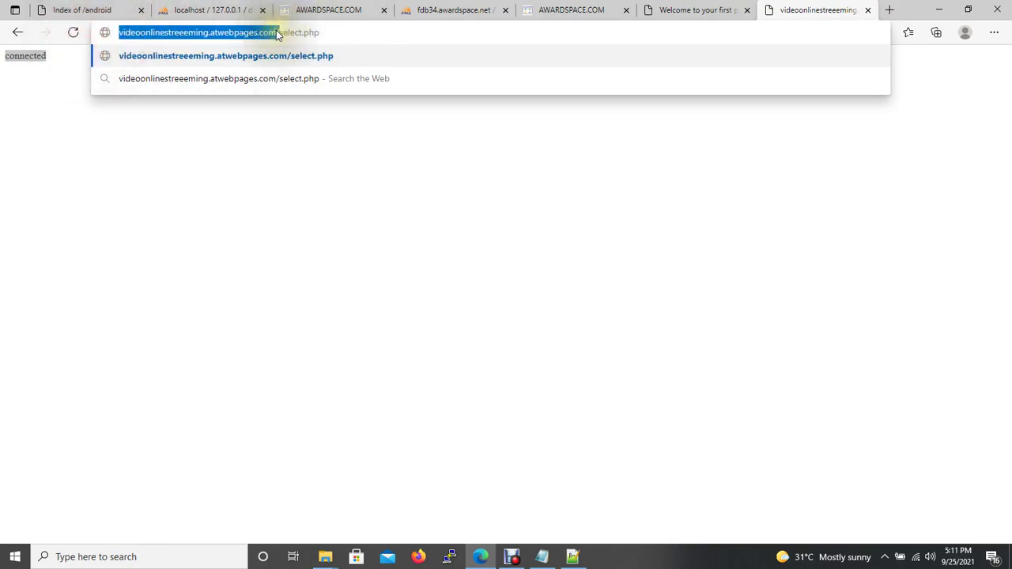
drag(332, 35, 362, 39)
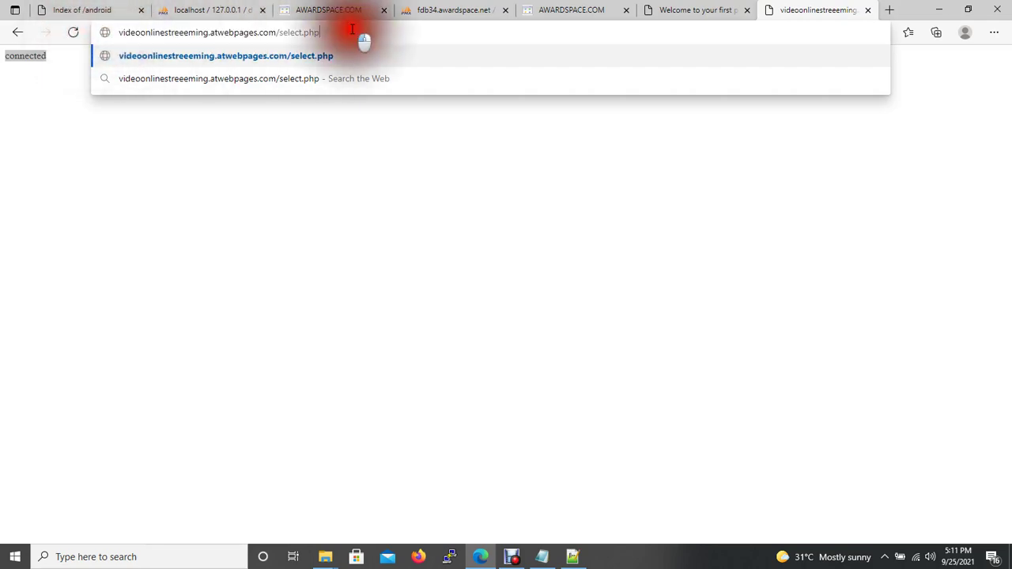
key(Return)
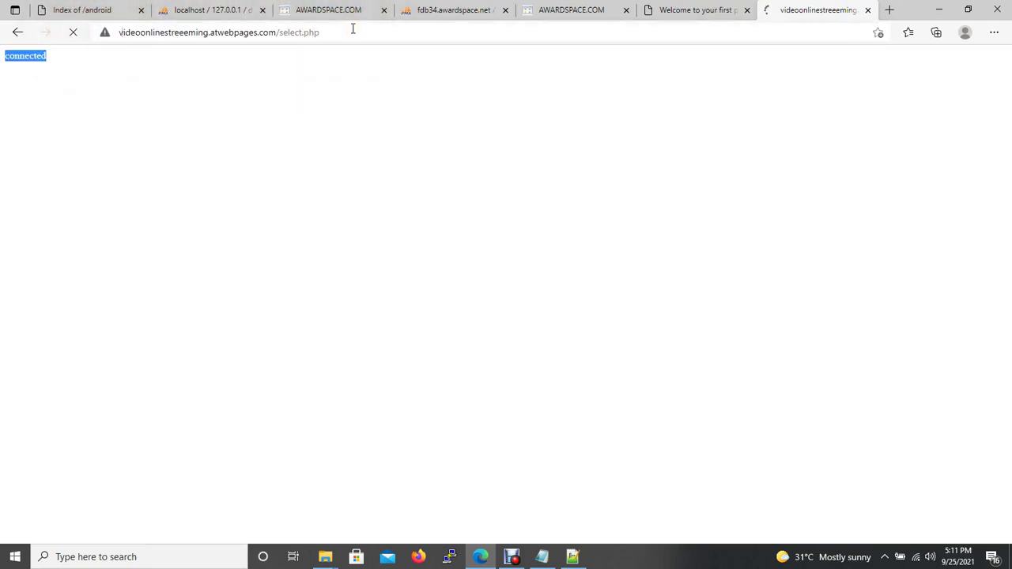
drag(85, 68, 278, 170)
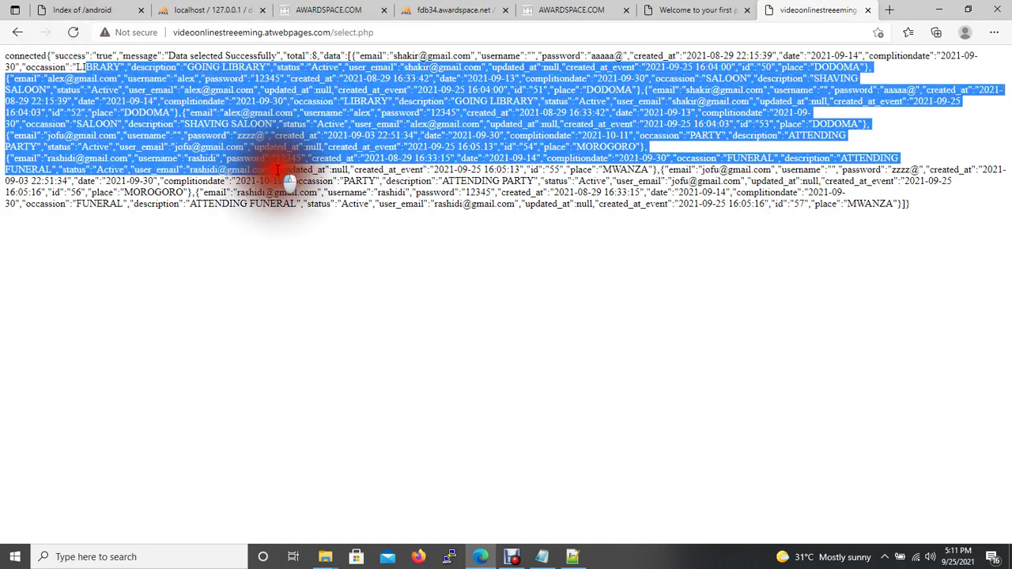
click(17, 32)
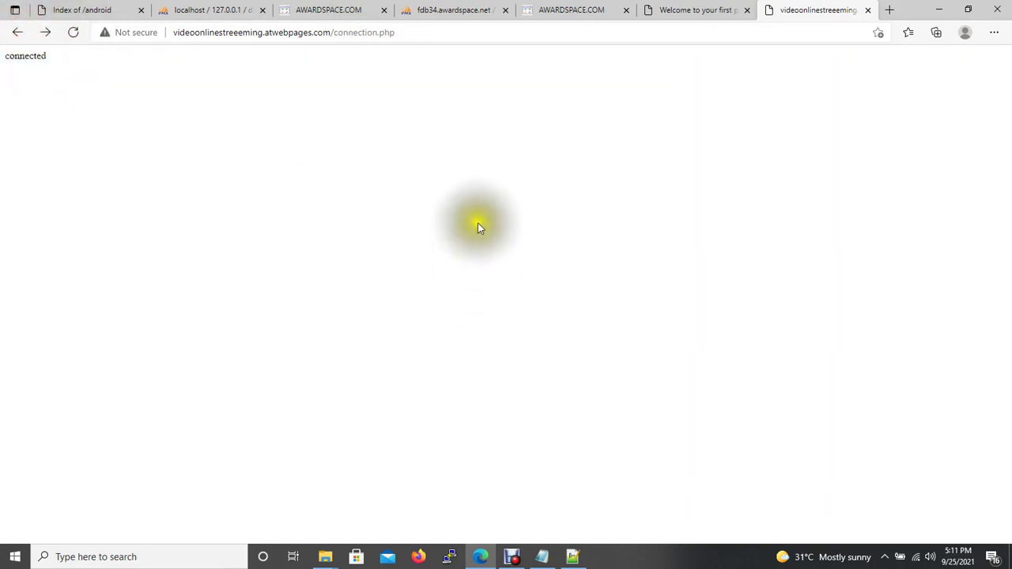
Switch back to the File Manager tab and scroll the site's file list
click(380, 7)
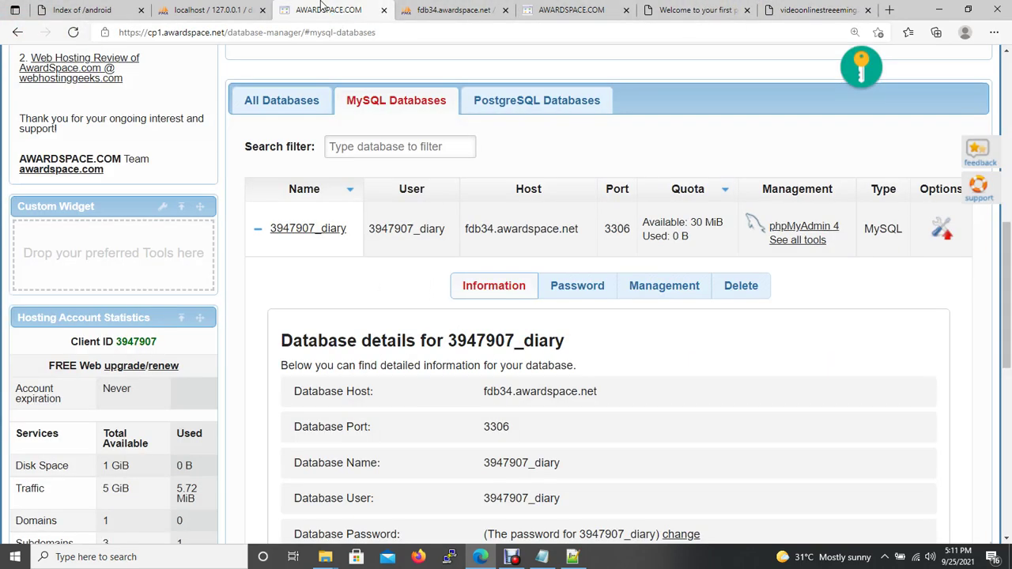
click(466, 10)
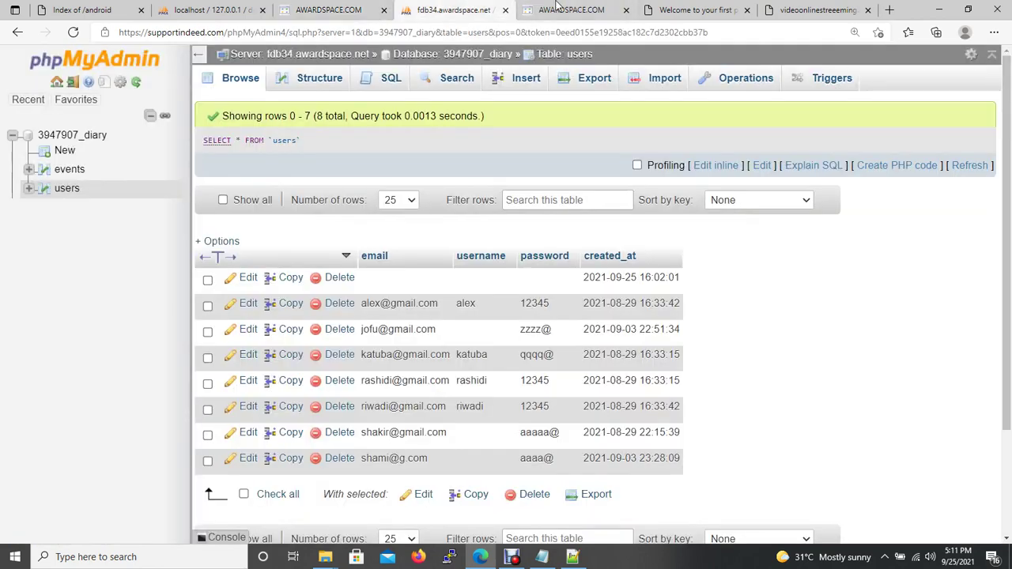
click(583, 10)
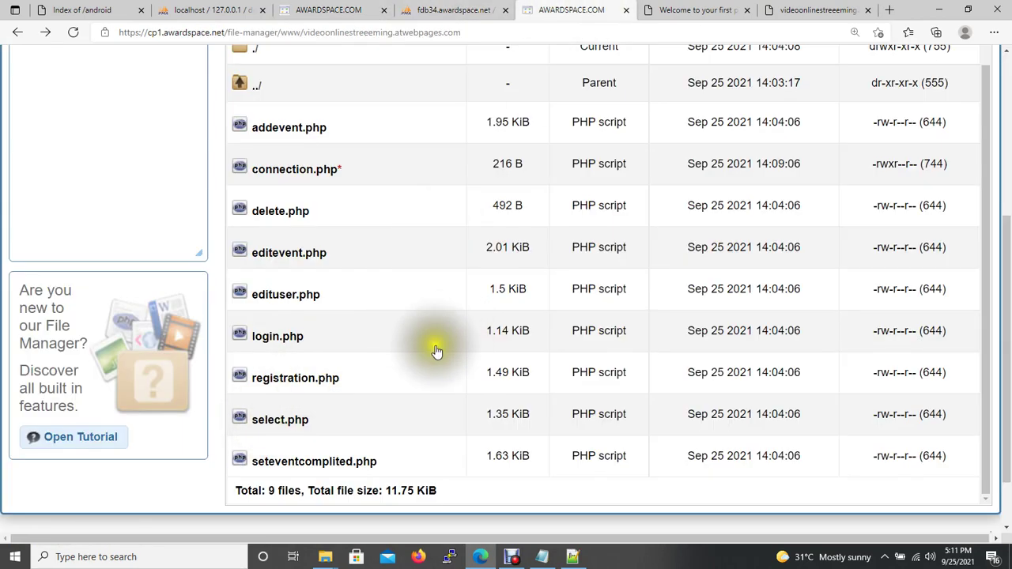
scroll(393, 389, down, 2)
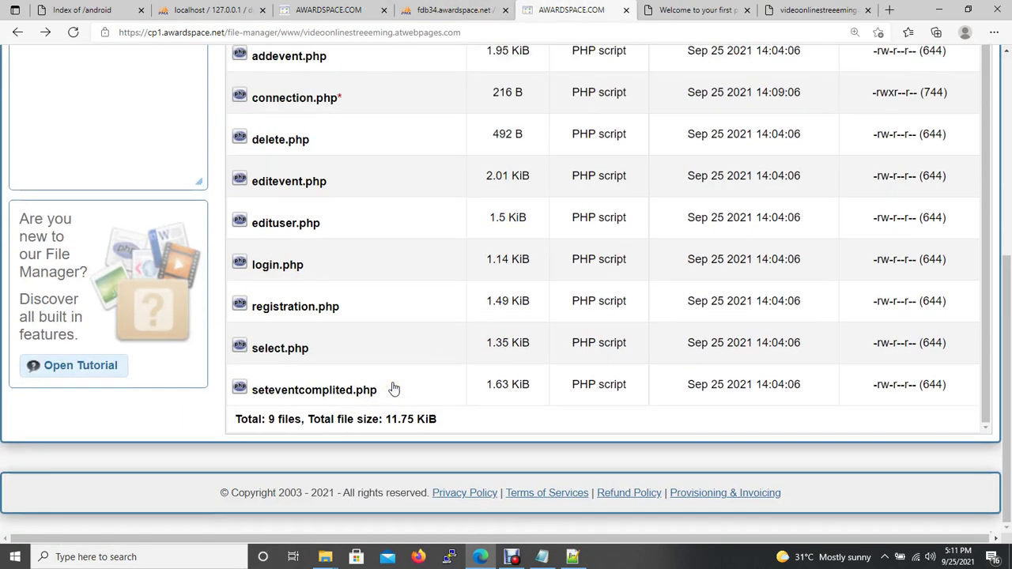
scroll(350, 316, up, 1)
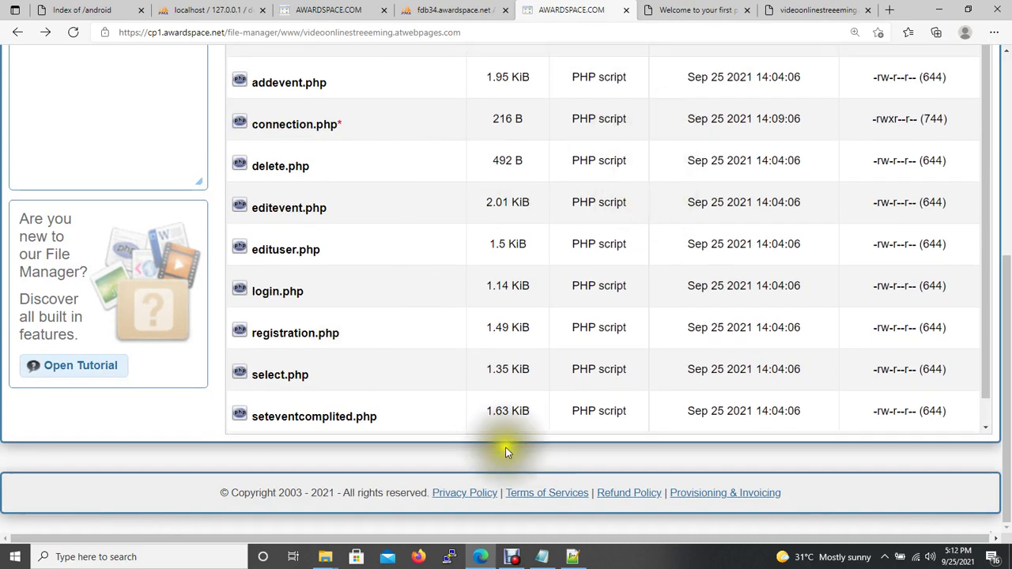
scroll(380, 340, up, 1)
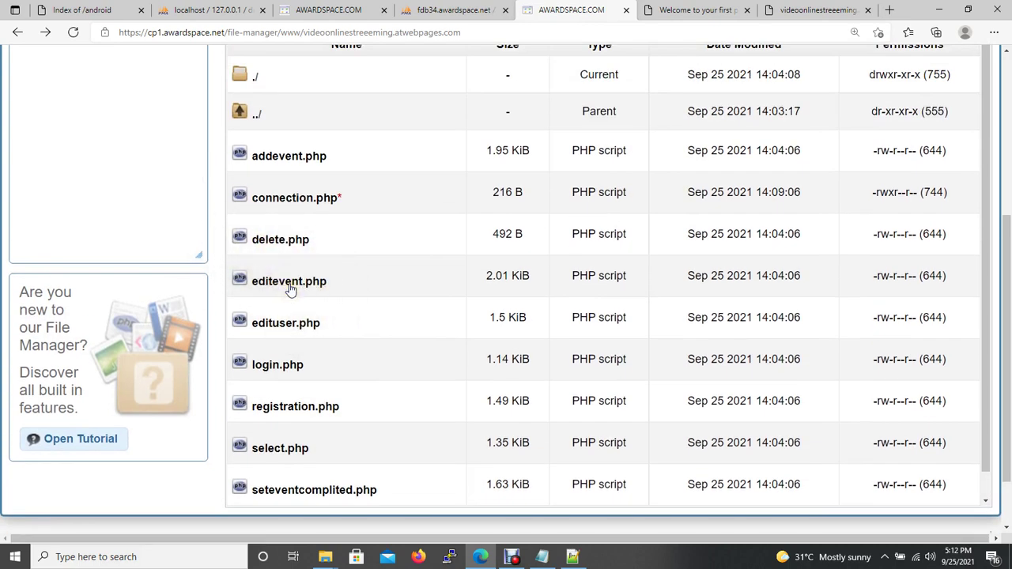
click(282, 249)
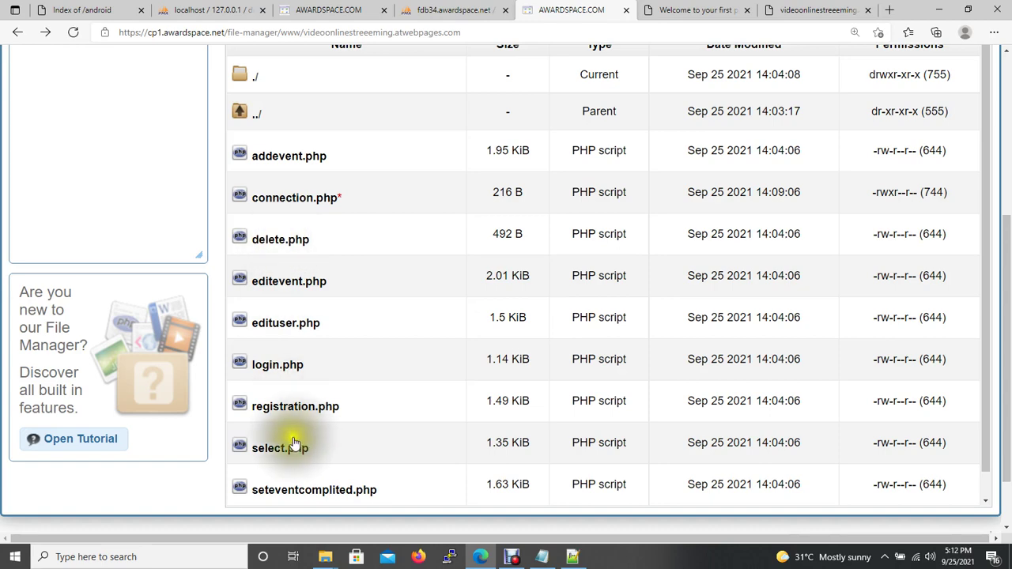
Open login.php in the code editor and scroll through its user query code
click(307, 364)
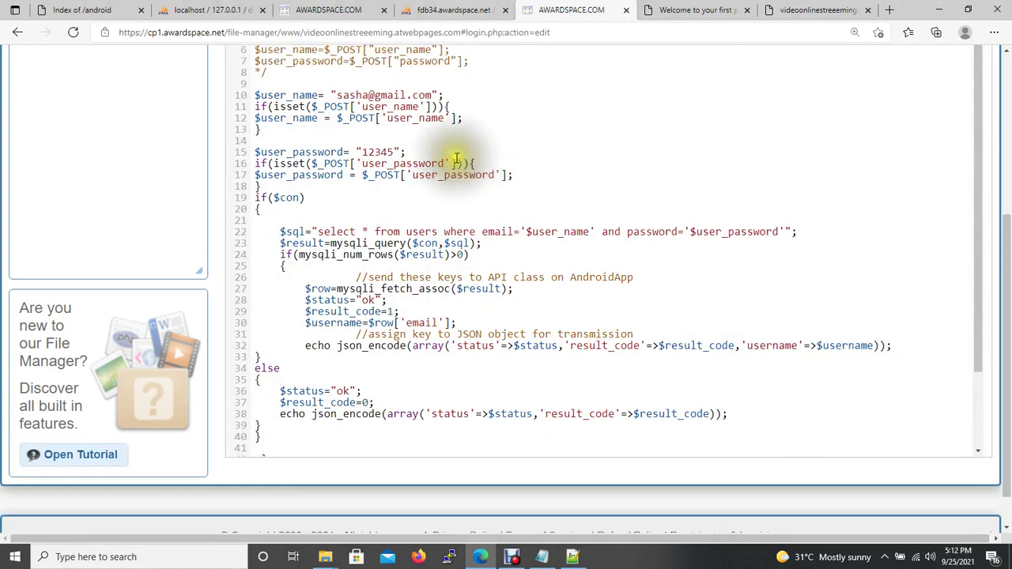
scroll(456, 158, down, 3)
scroll(459, 174, down, 1)
scroll(419, 215, up, 5)
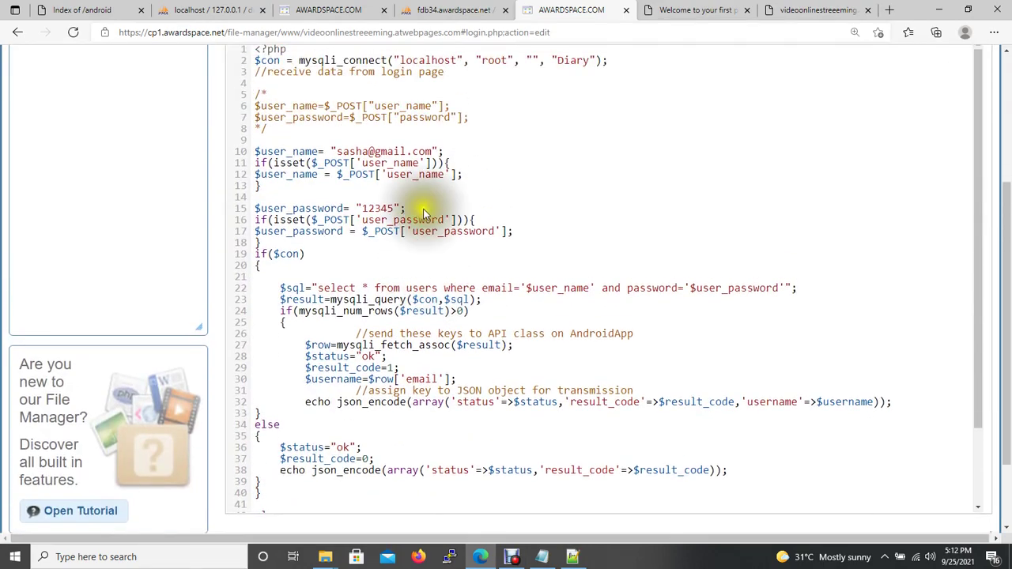
scroll(412, 291, down, 1)
scroll(662, 351, down, 2)
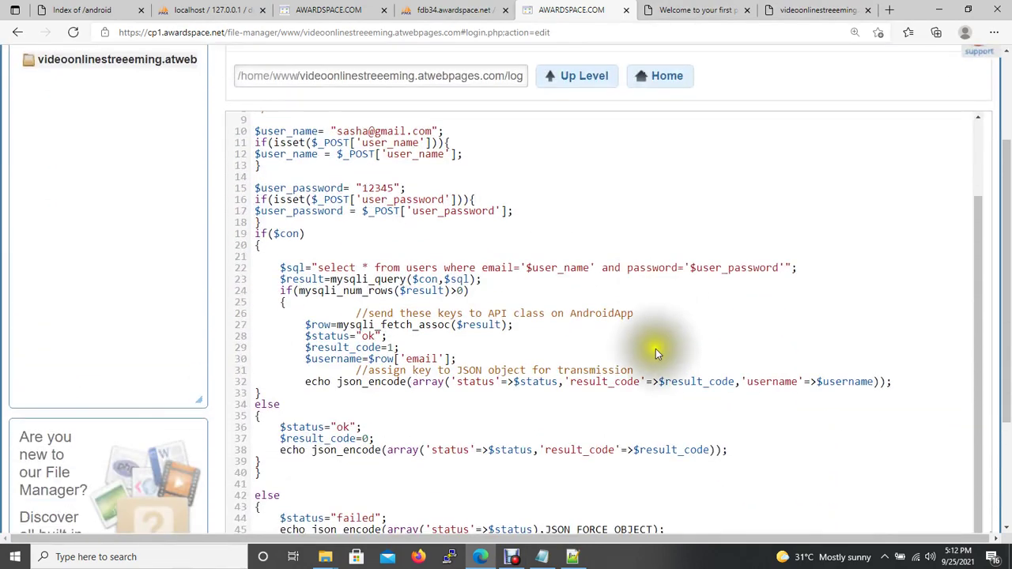
click(814, 10)
Load the hosted login.php in Edge, which returns a MySQL connect warning and 'failed'
drag(395, 32, 338, 32)
text(l)
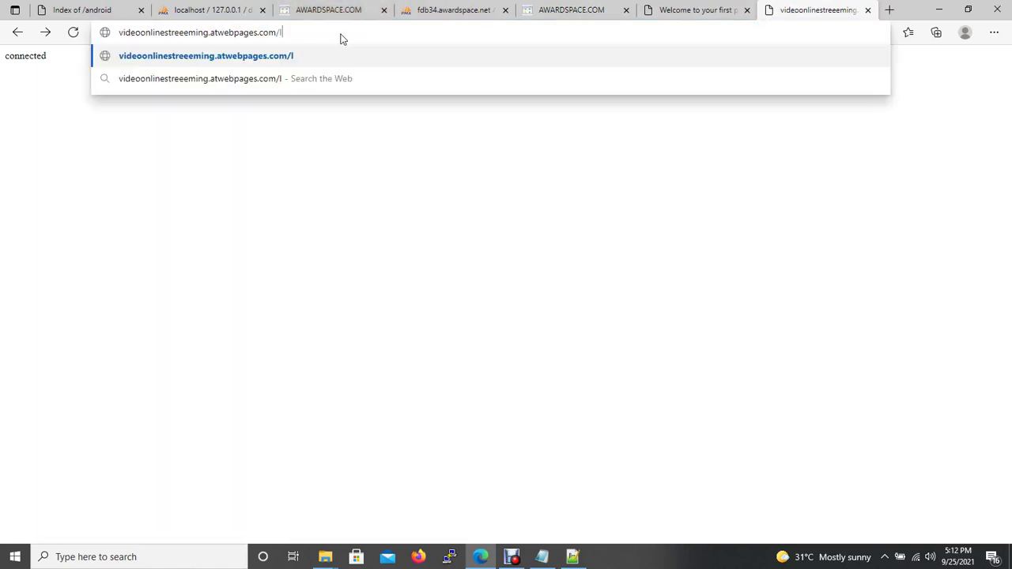
text(ogin.php)
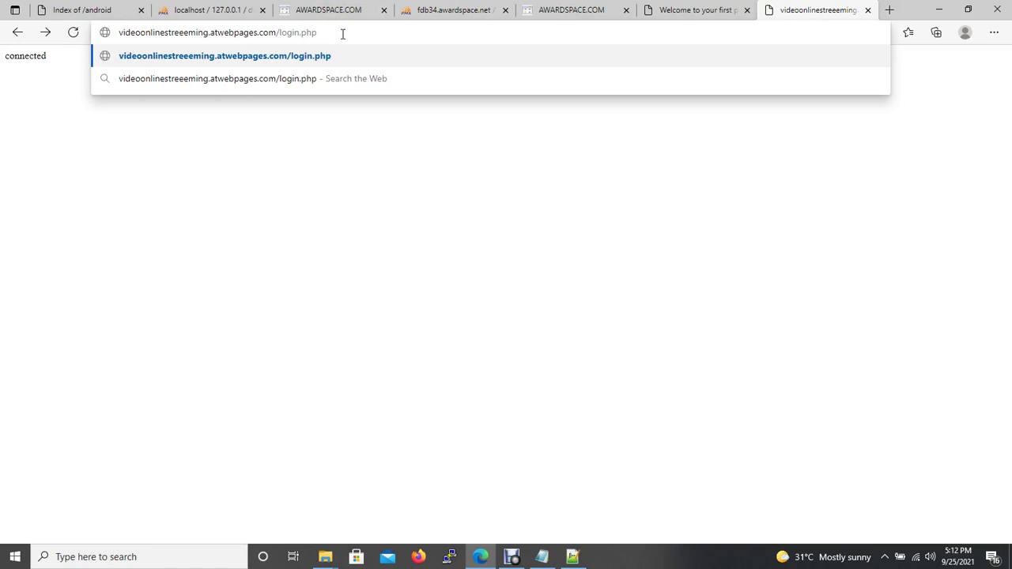
key(Return)
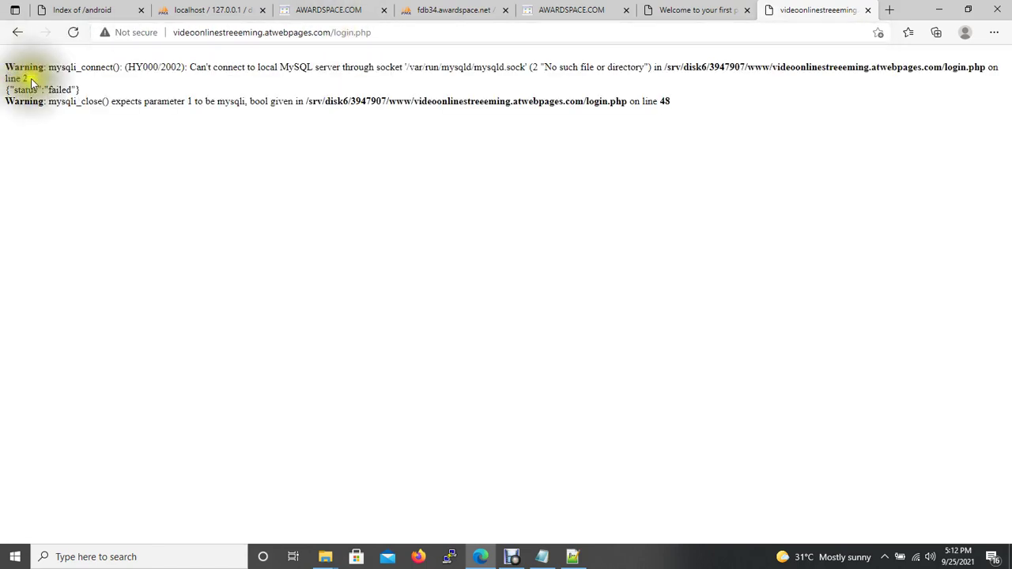
drag(19, 70, 489, 102)
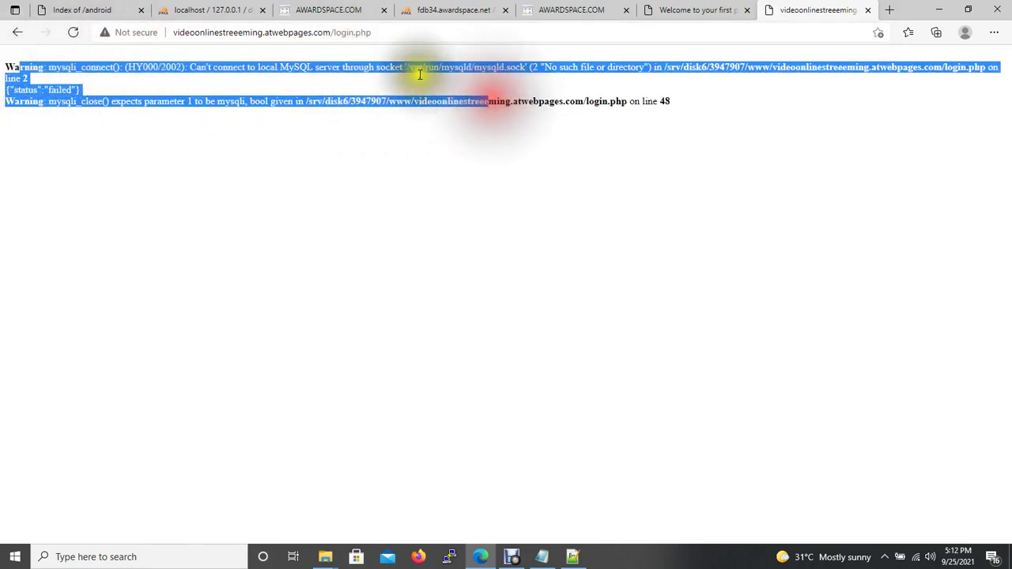
Select the first MySQL warning paragraph, then scroll login.php's editor code back to line 1
click(214, 10)
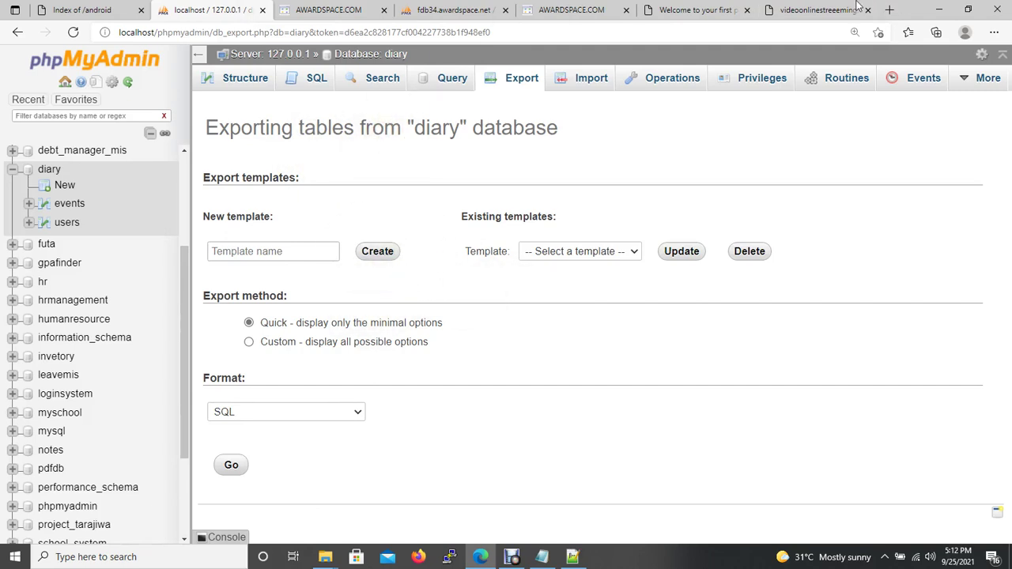
click(800, 8)
click(372, 151)
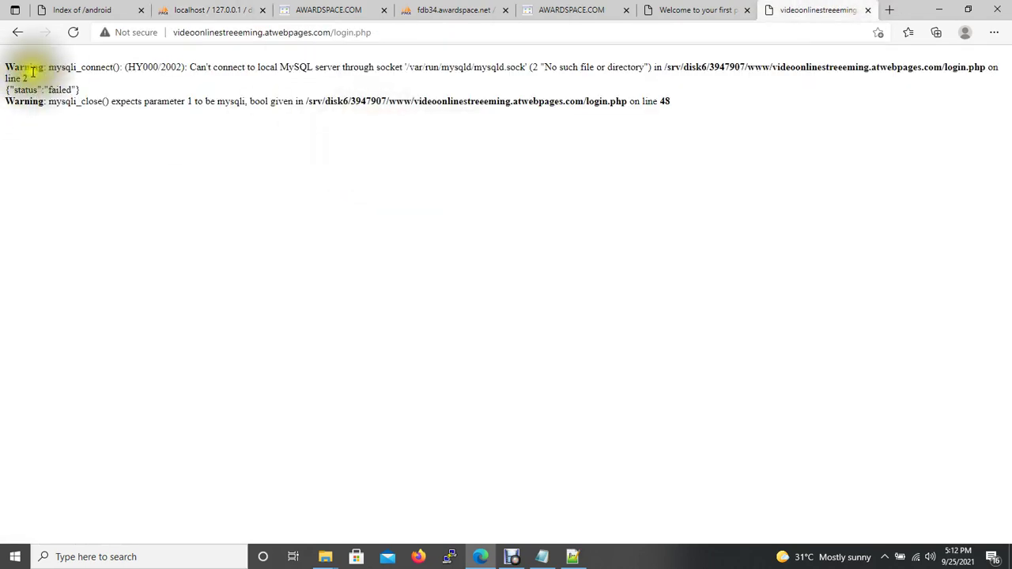
drag(19, 69, 372, 71)
click(32, 80)
drag(32, 80, 3, 49)
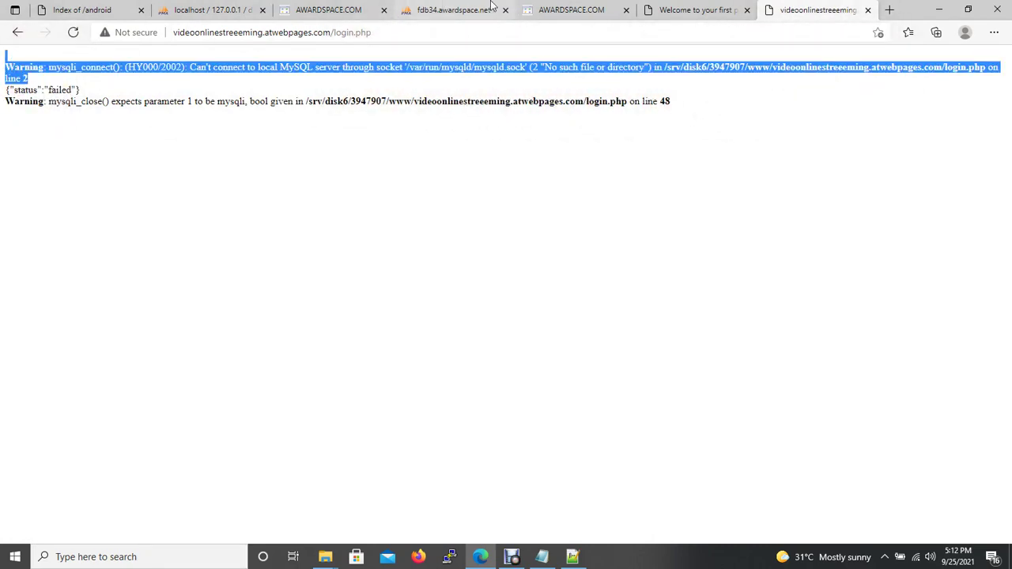
click(541, 8)
scroll(189, 308, up, 2)
scroll(238, 304, up, 3)
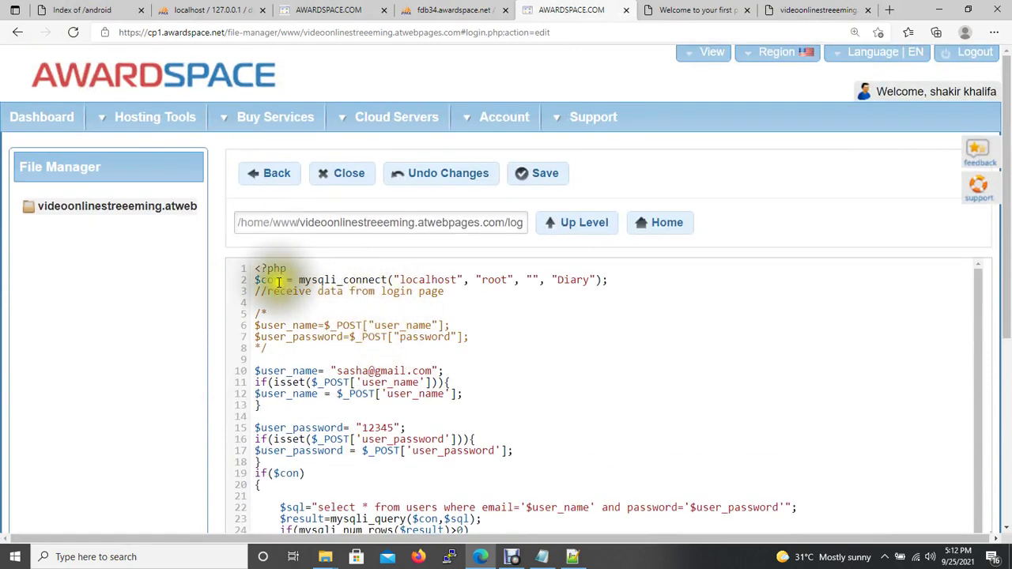
Swap line 2's localhost mysqli_connect call for include 'connection.php'; and save login.php
drag(607, 280, 254, 281)
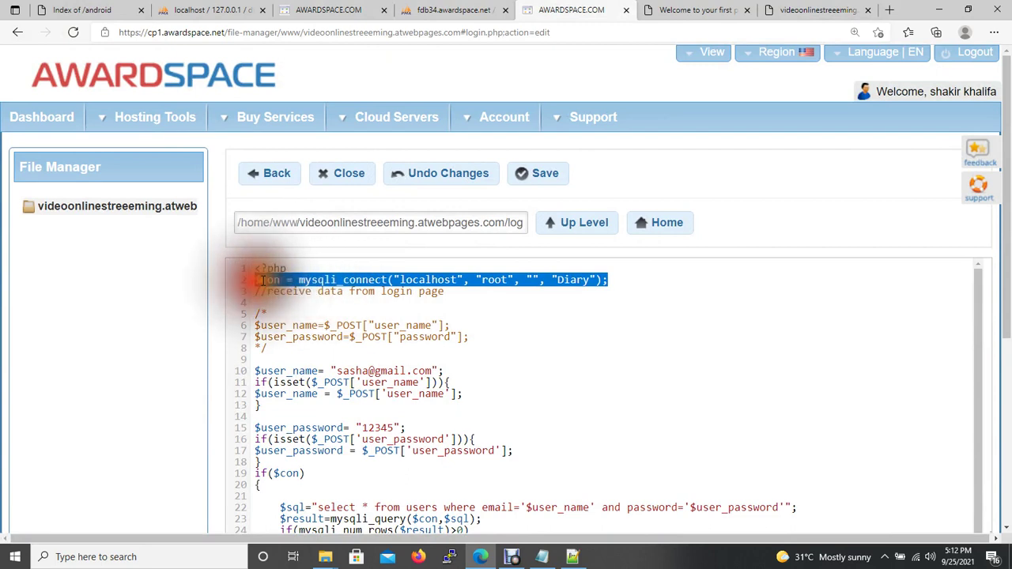
key(BackSpace)
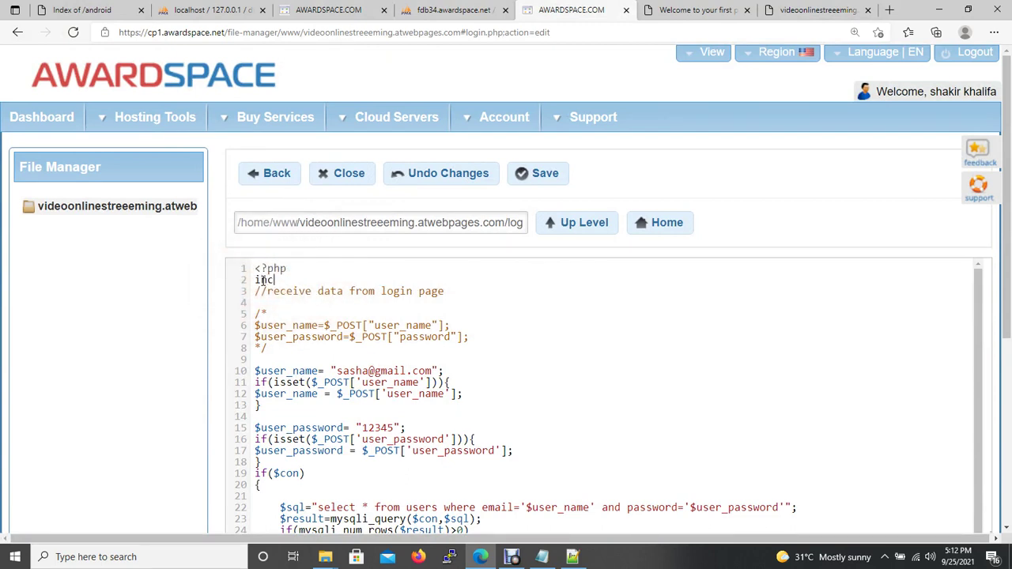
text(include '';)
click(315, 279)
text(connection.php';)
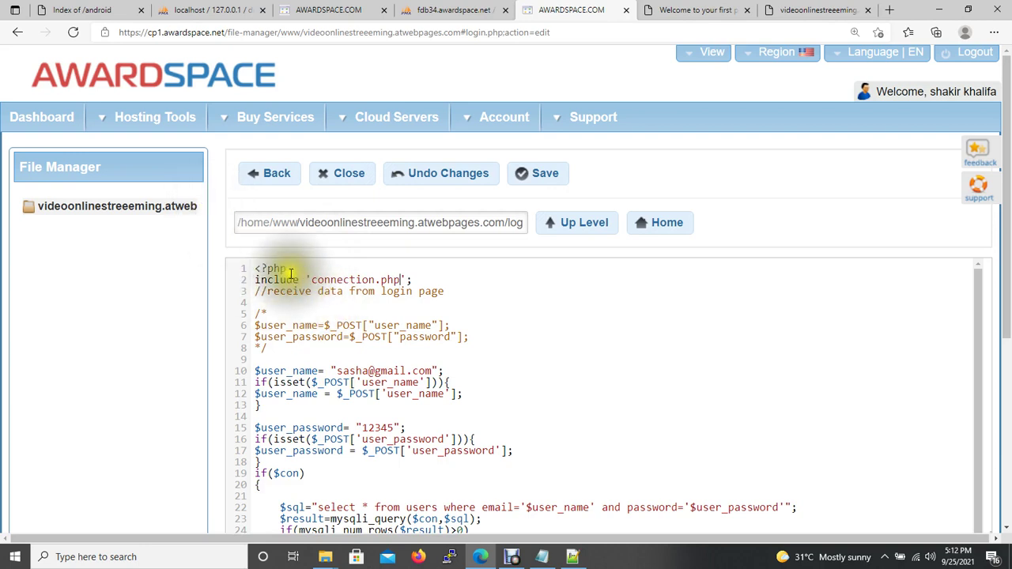
drag(301, 279, 261, 280)
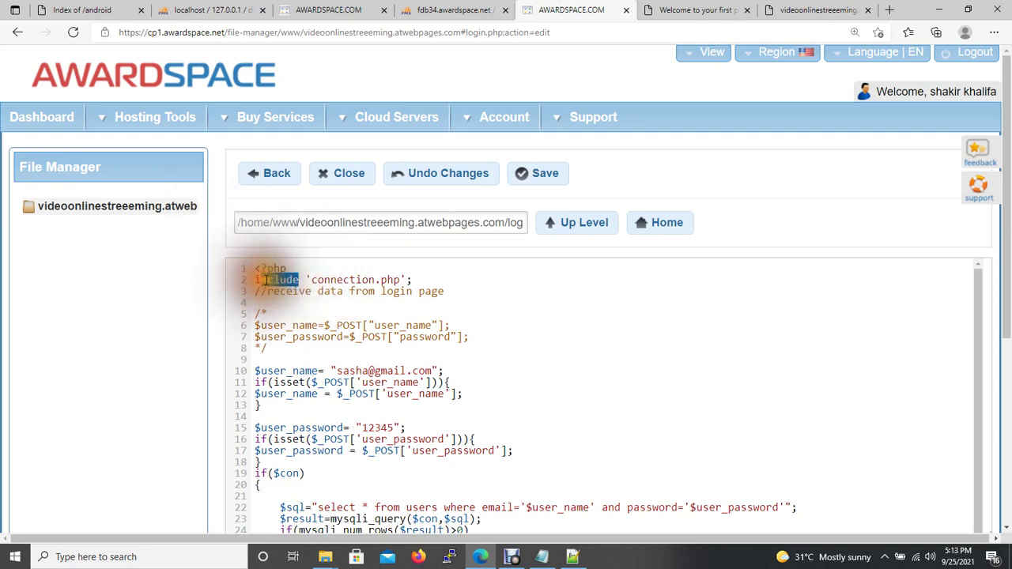
click(430, 291)
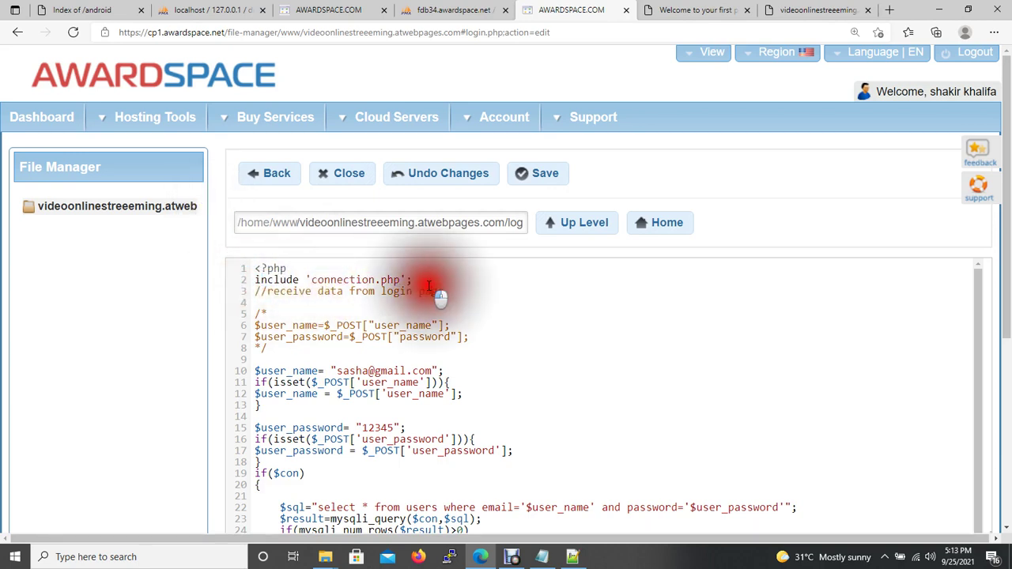
click(545, 174)
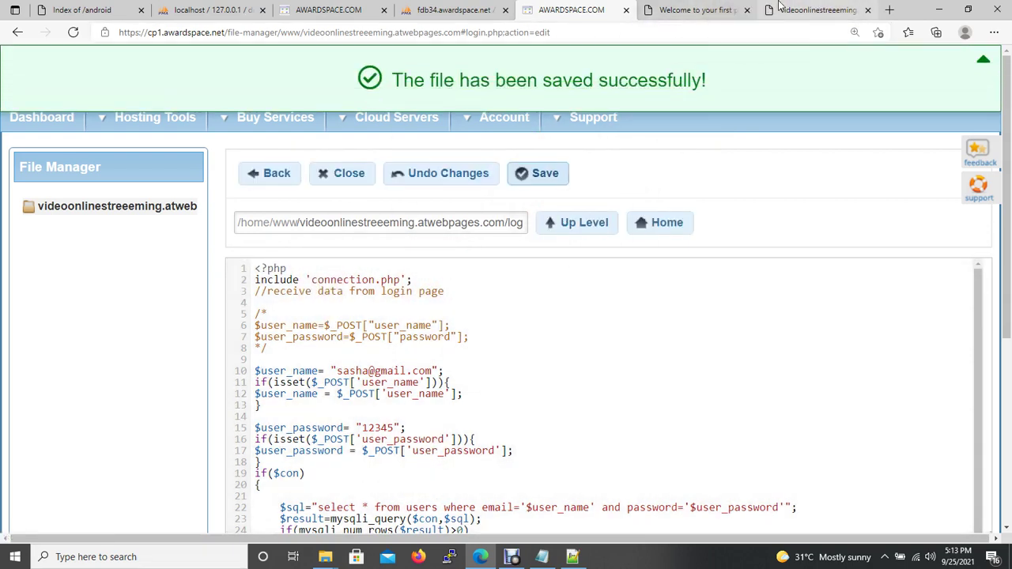
click(819, 10)
Reload the live login.php to get 'connected' with status ok, then return to its code
click(69, 33)
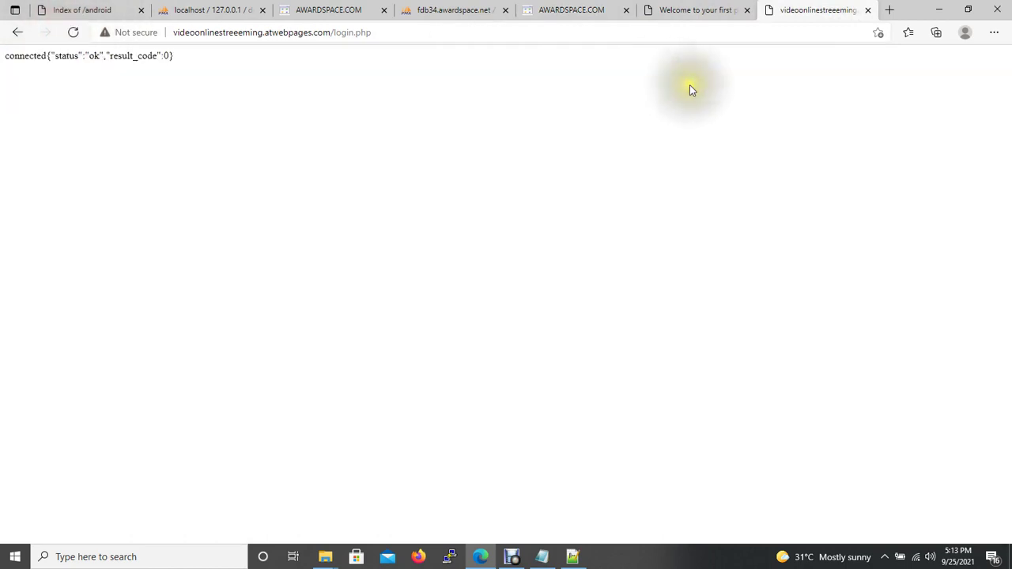
drag(173, 59, 1, 64)
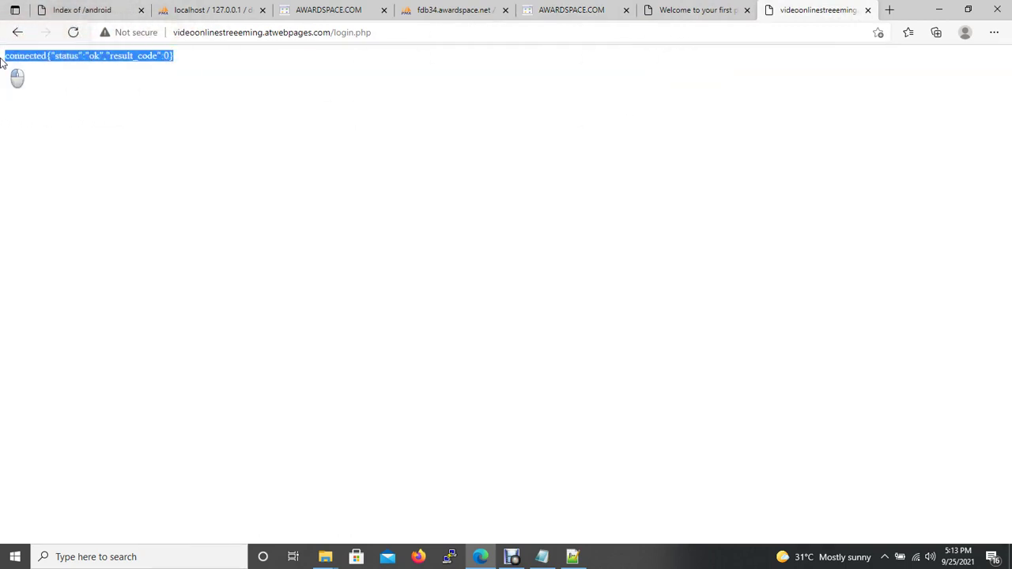
click(561, 559)
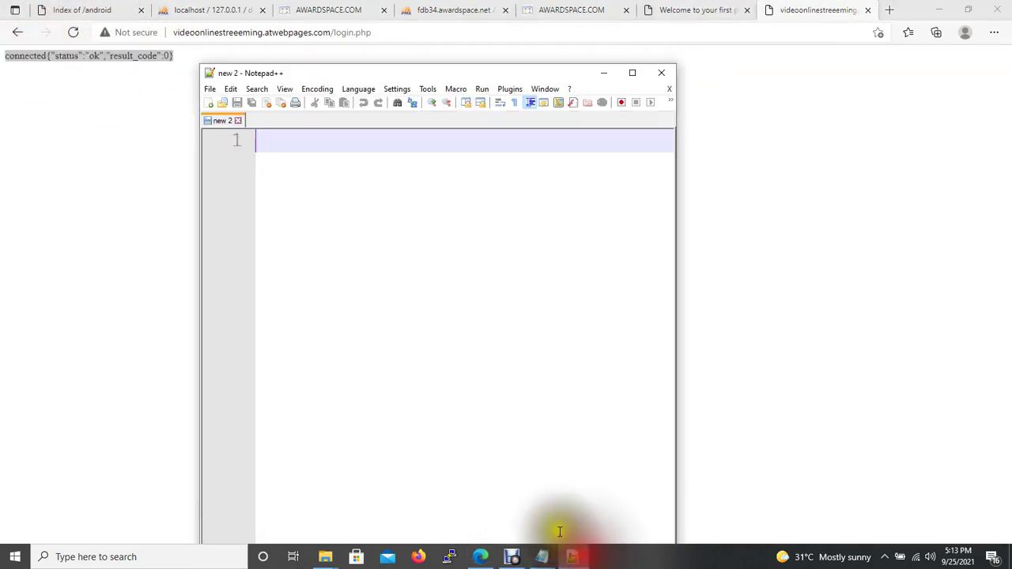
click(544, 10)
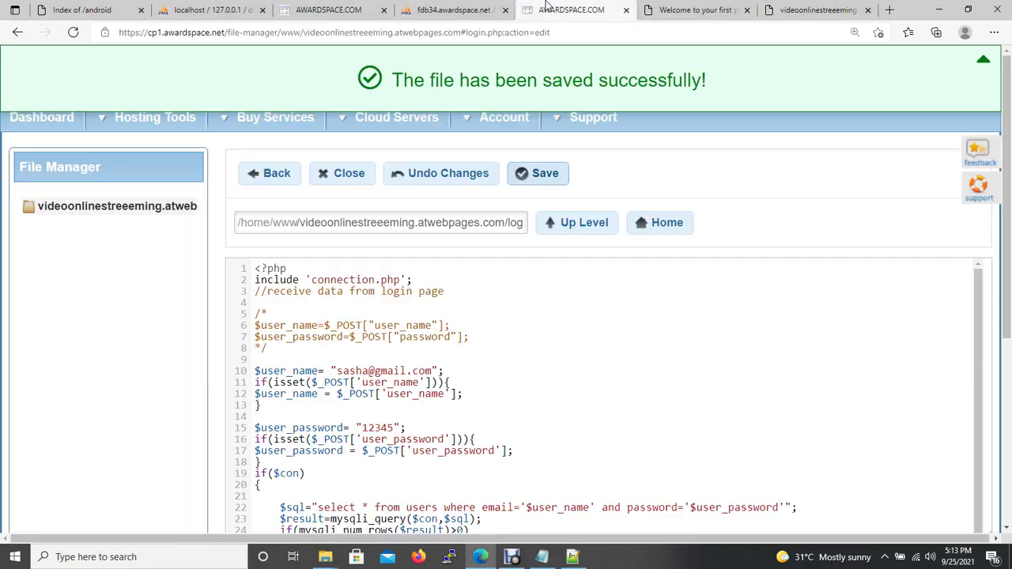
scroll(436, 434, down, 3)
scroll(444, 449, down, 3)
Compare login.php's code with its 'connected' JSON output (status ok, result_code 0)
scroll(444, 450, up, 3)
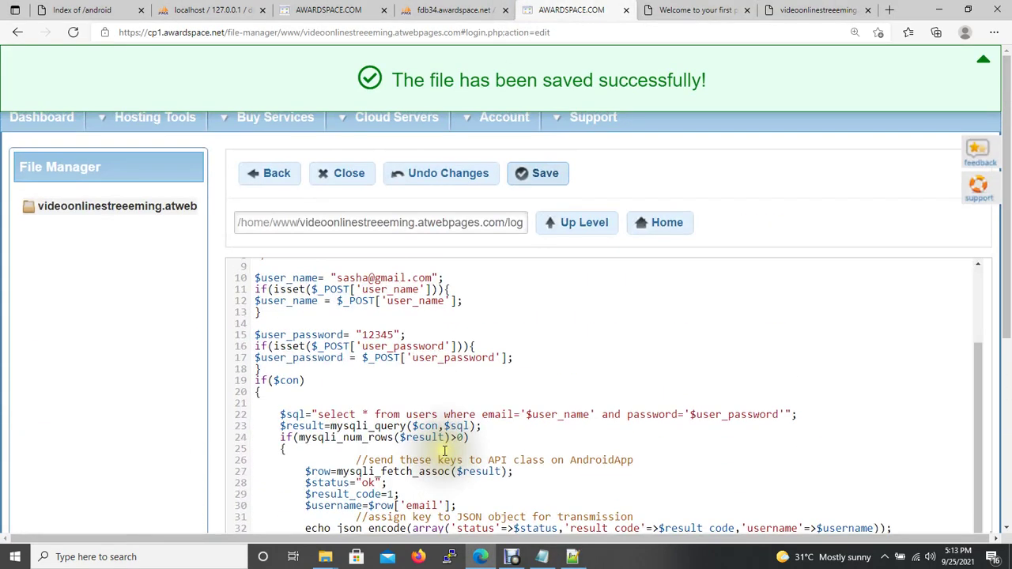
scroll(444, 449, down, 4)
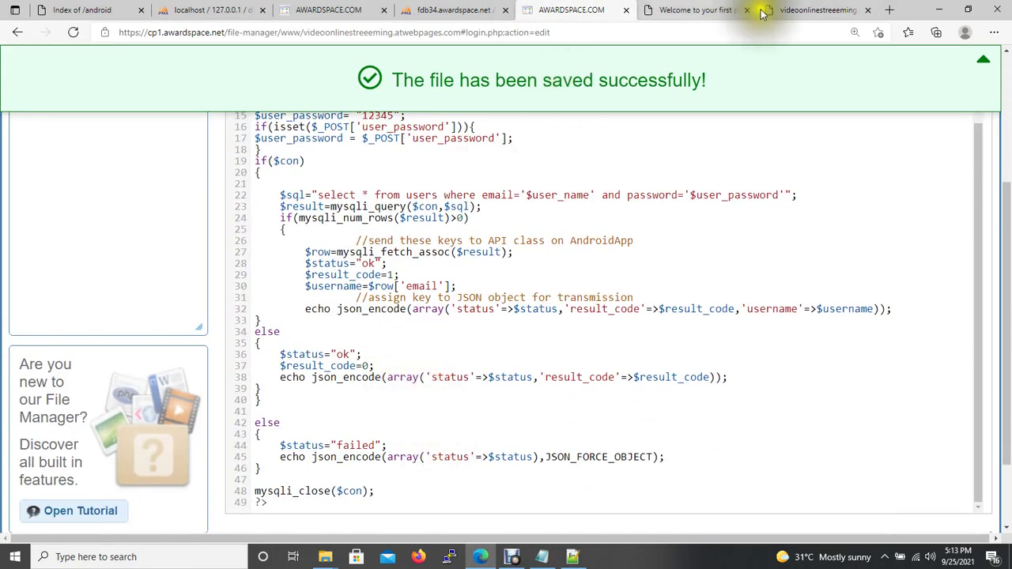
click(815, 10)
drag(194, 61, 2, 57)
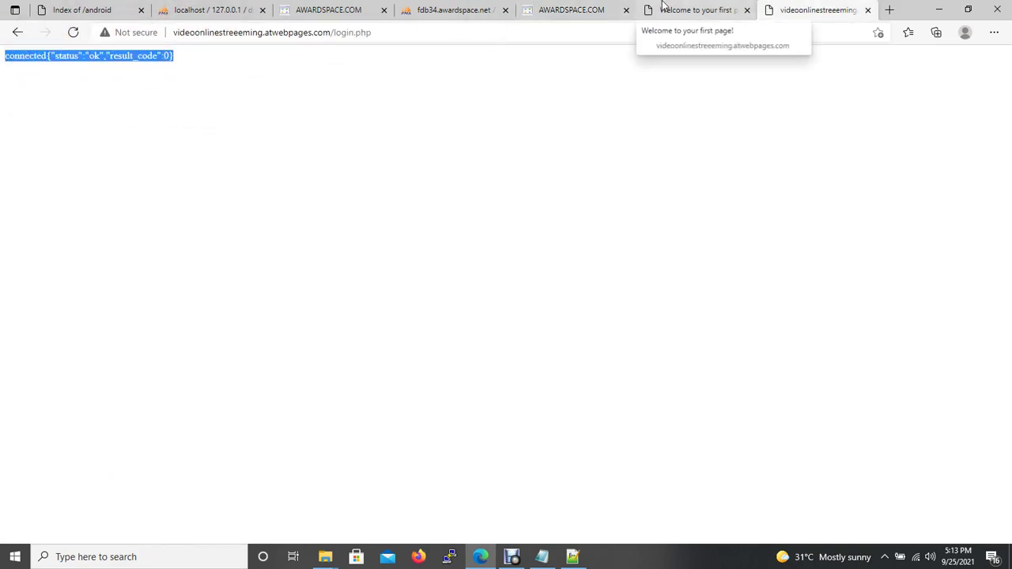
click(558, 11)
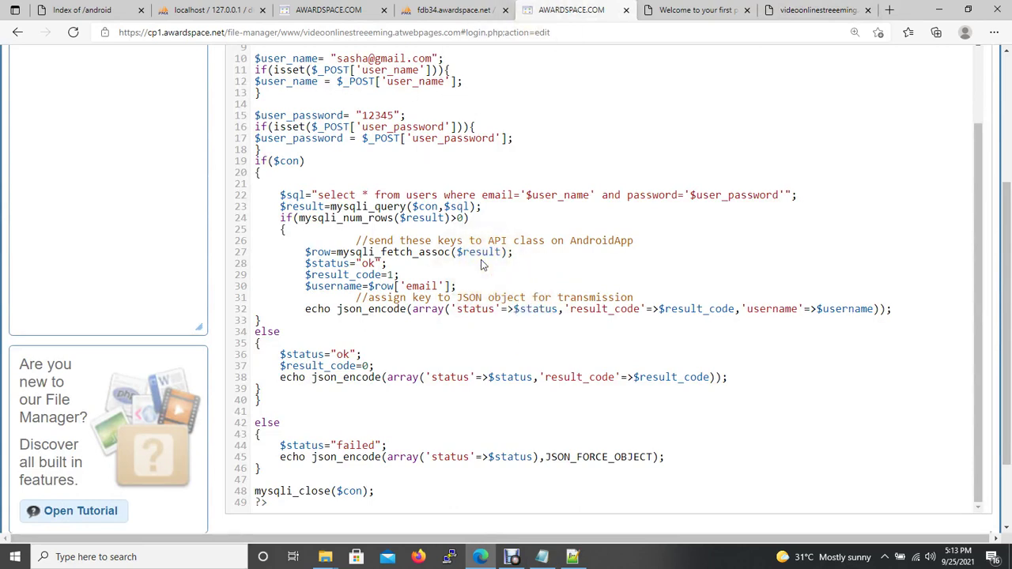
Review login.php's code and output once more, then bring up the hosted welcome page
scroll(486, 402, up, 3)
scroll(459, 338, up, 2)
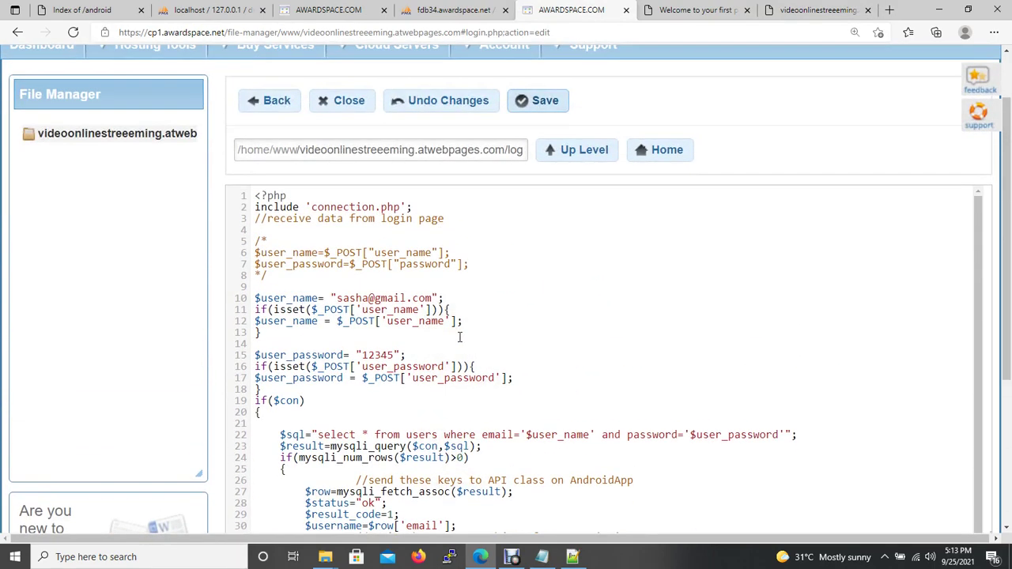
scroll(475, 342, down, 3)
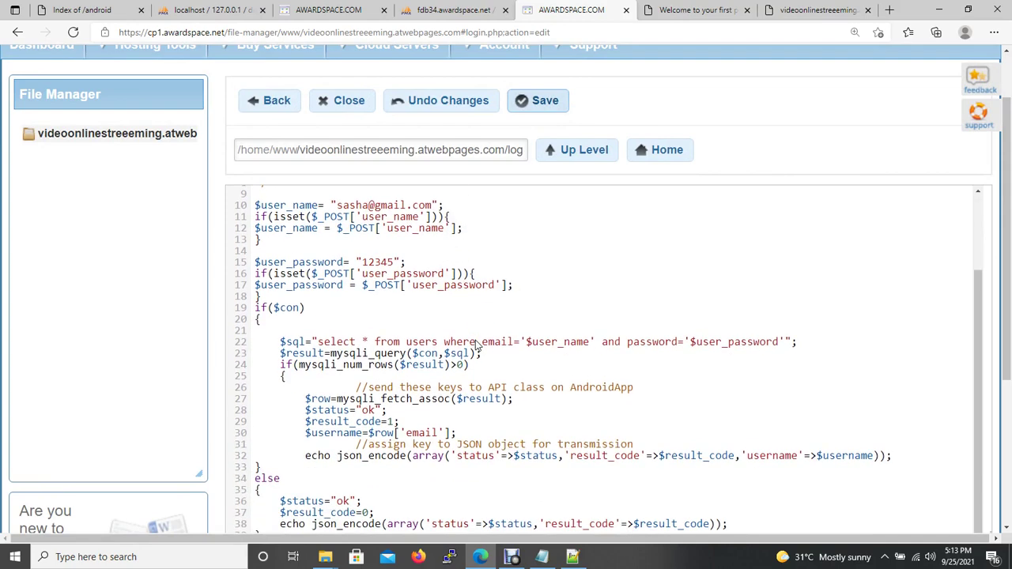
scroll(477, 345, down, 2)
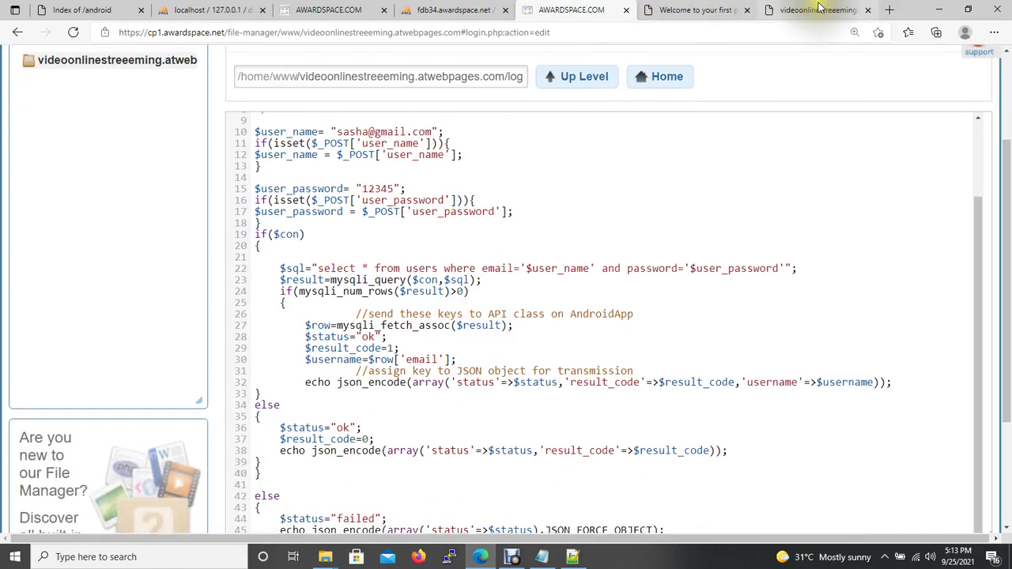
click(820, 8)
drag(237, 73, 0, 86)
click(696, 10)
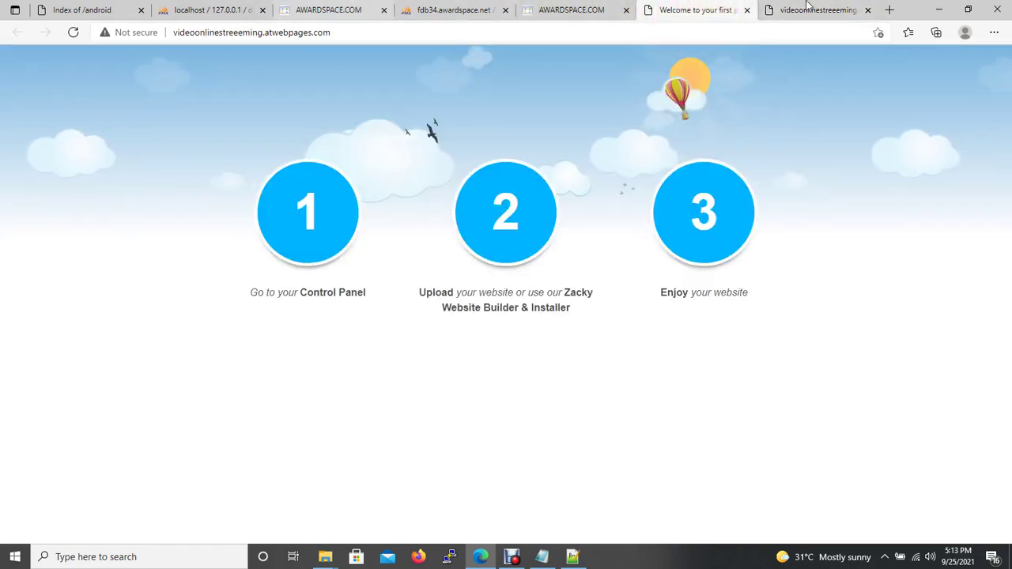
Return to the control panel's main overview and dismiss the change-password prompt
click(325, 10)
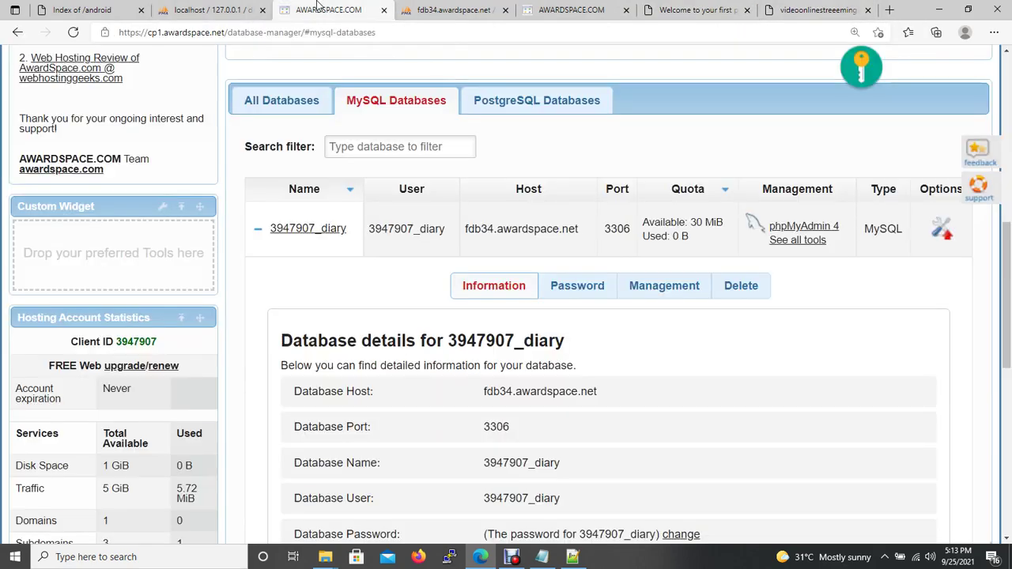
scroll(463, 373, up, 3)
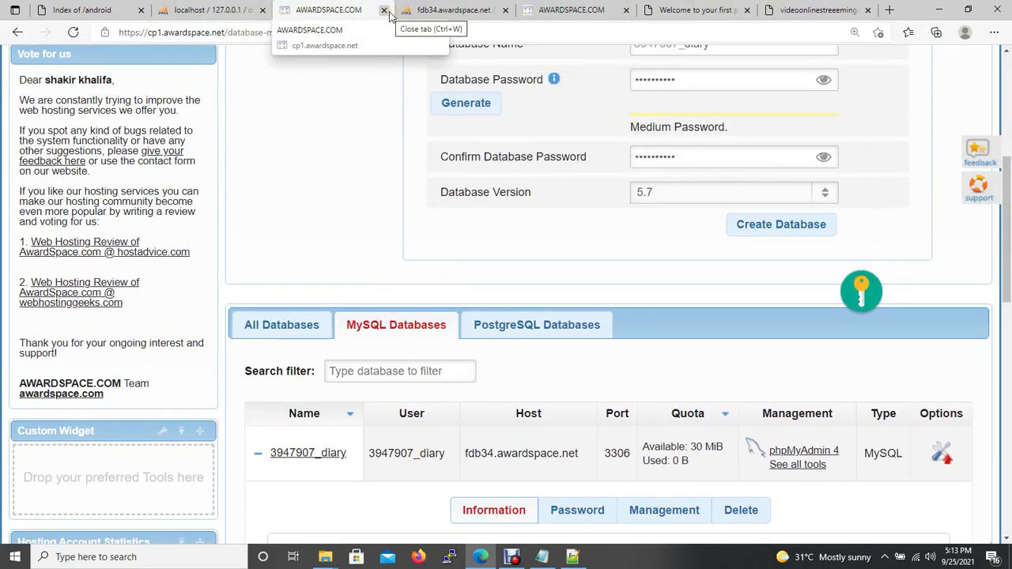
scroll(576, 302, up, 5)
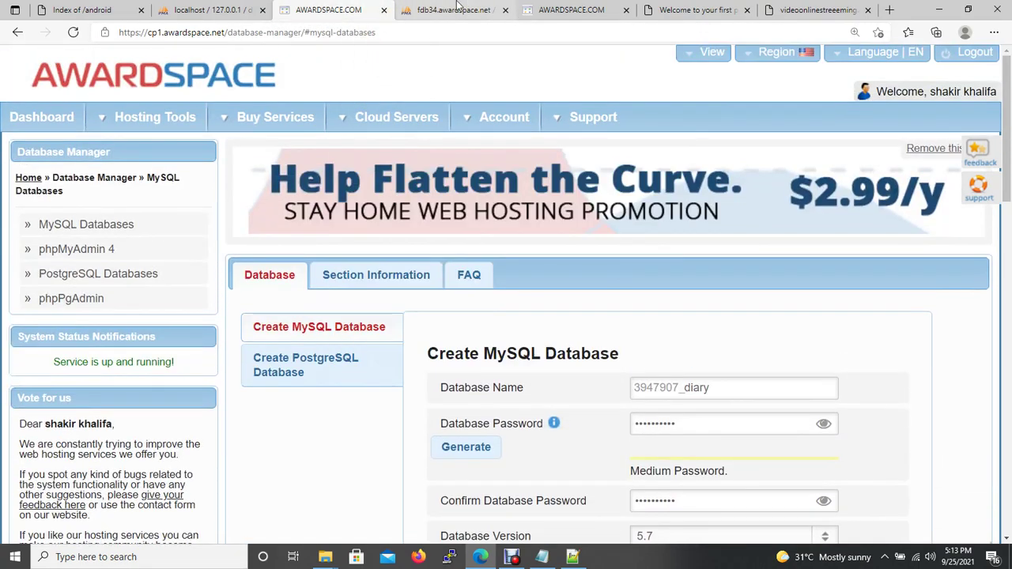
click(24, 117)
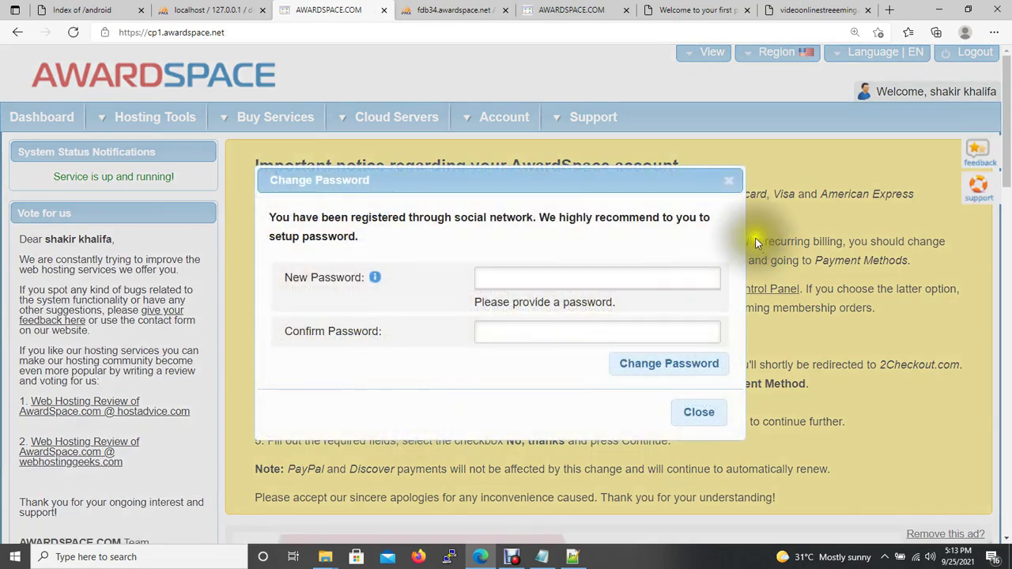
click(731, 183)
Open phpMyAdmin 4 in a new browser tab
scroll(577, 378, down, 15)
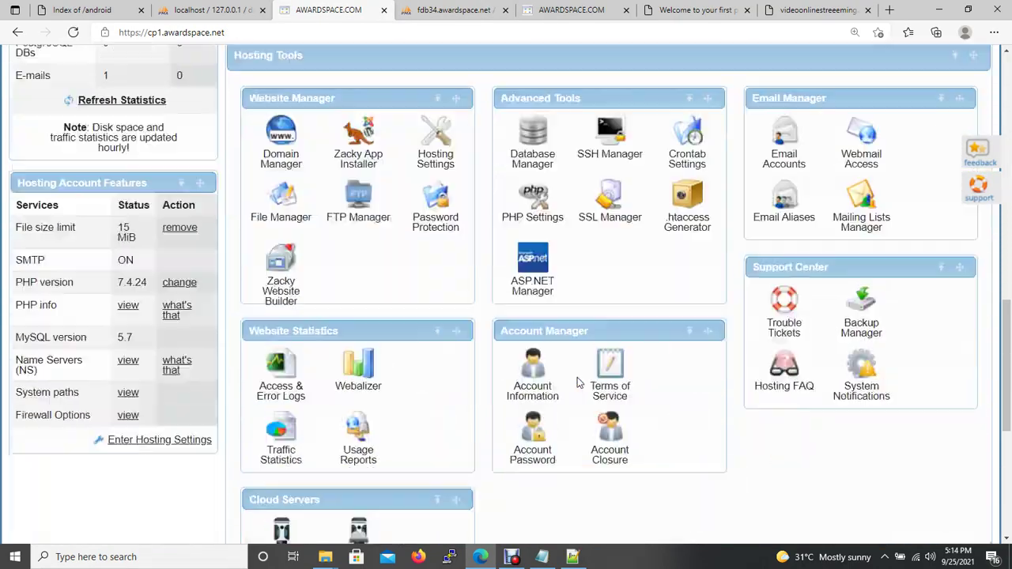
scroll(578, 377, up, 15)
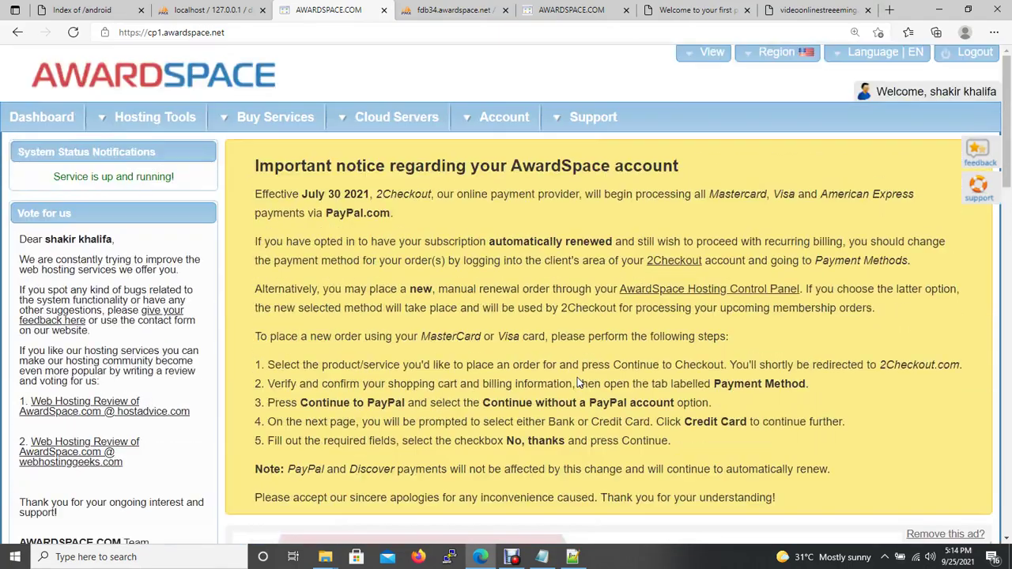
mouse_move(178, 117)
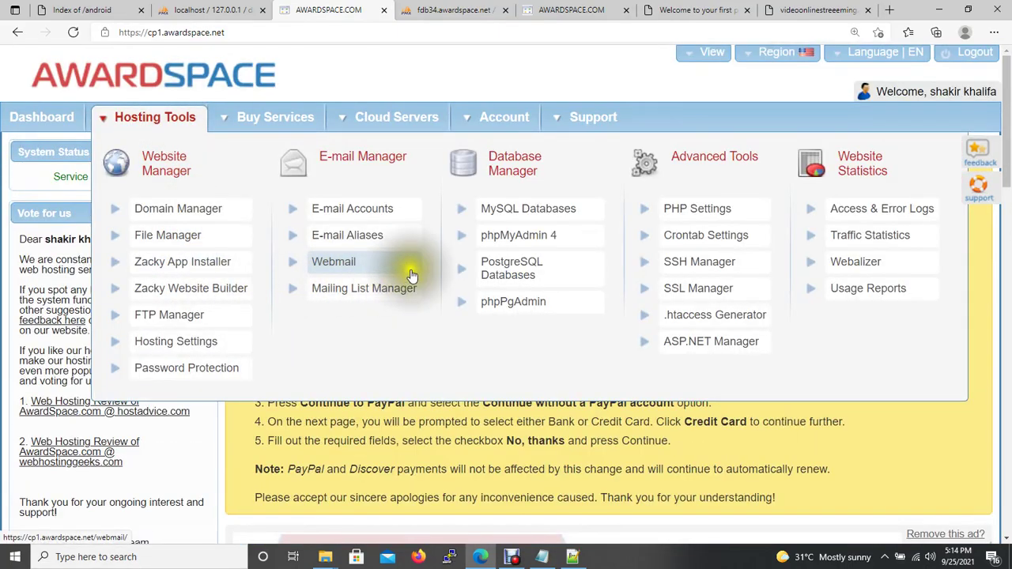
right_click(551, 241)
click(610, 252)
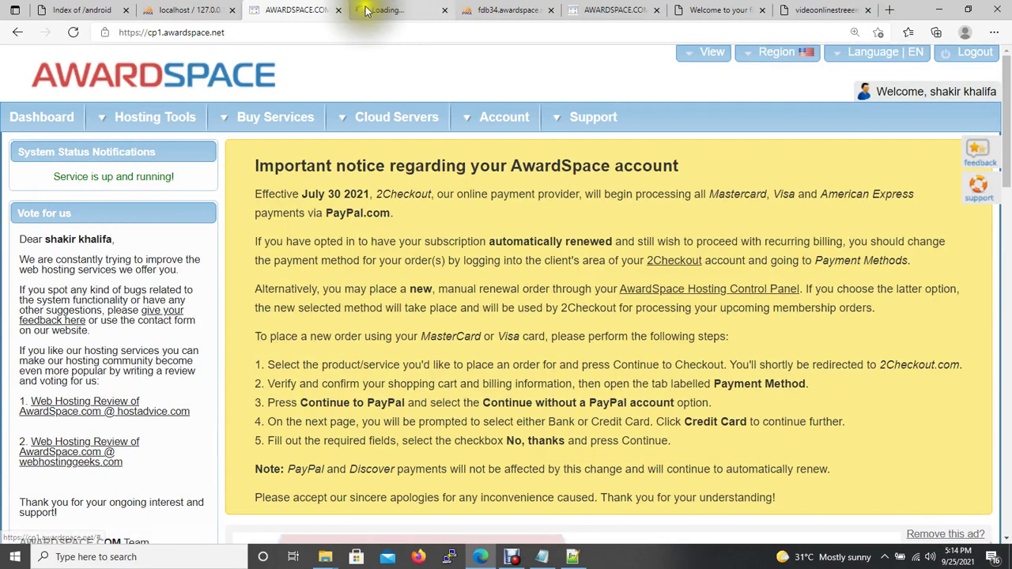
Go to the MySQL Databases page under Hosting Tools
scroll(572, 332, down, 11)
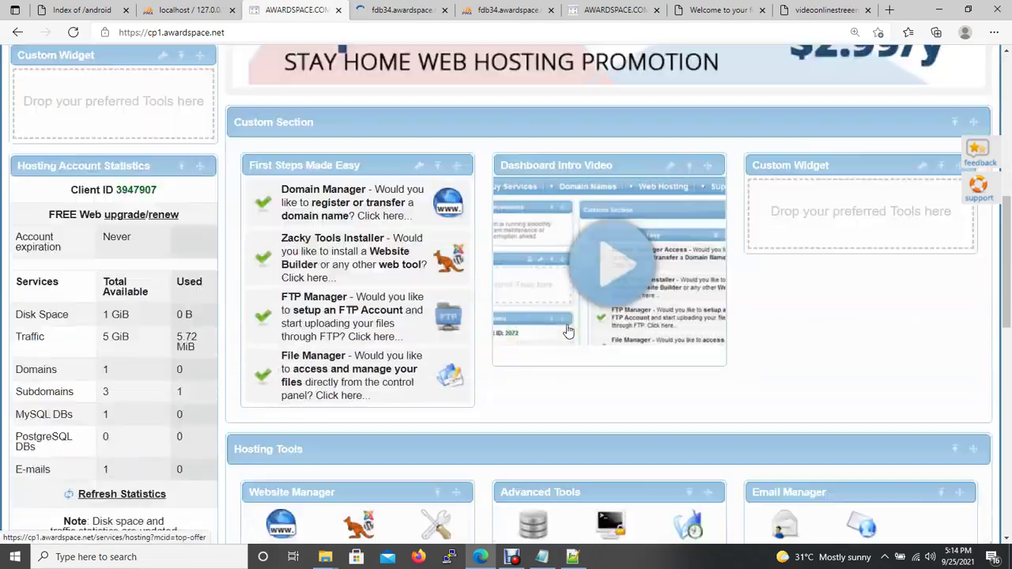
scroll(568, 331, up, 10)
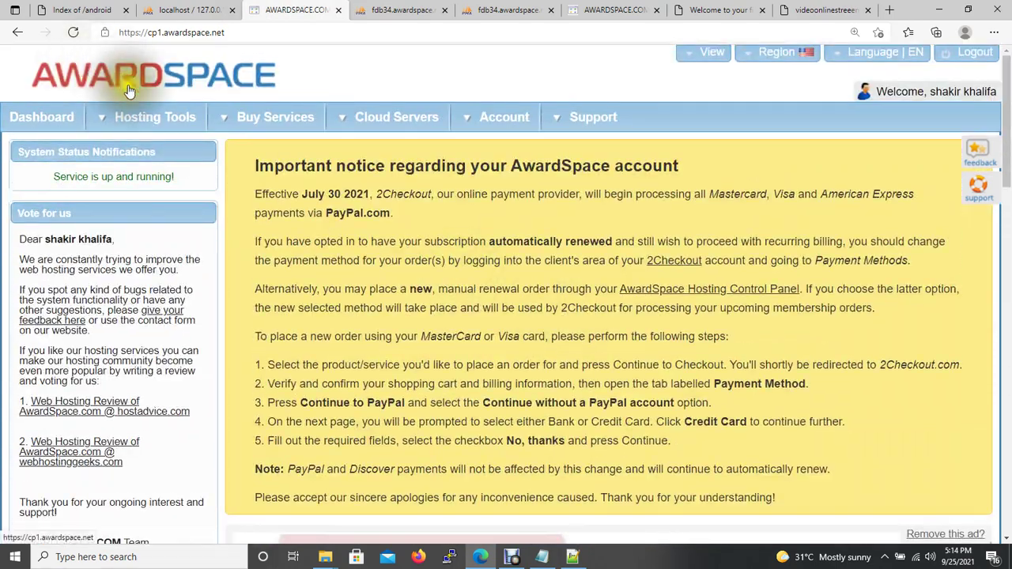
mouse_move(136, 115)
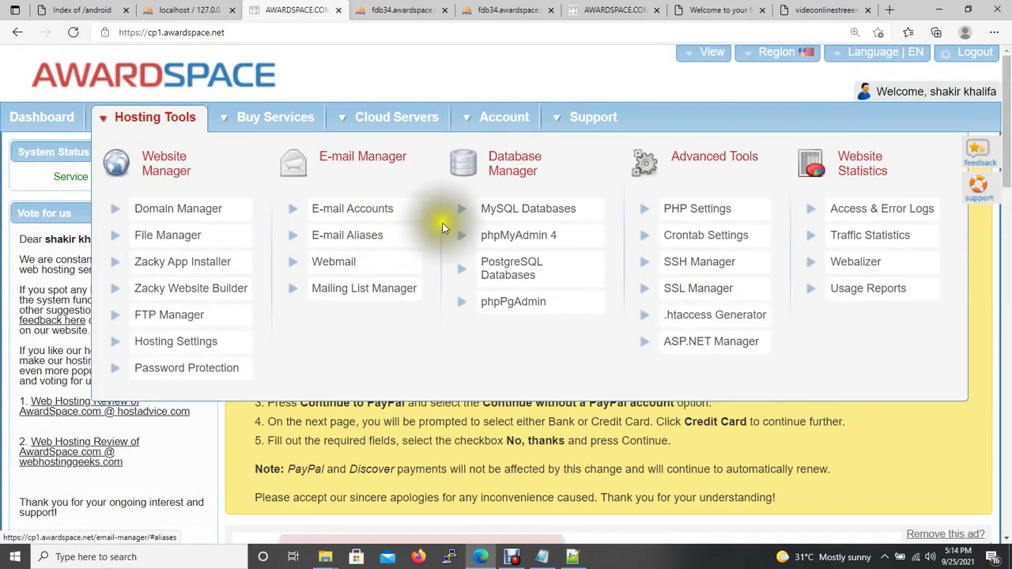
click(545, 209)
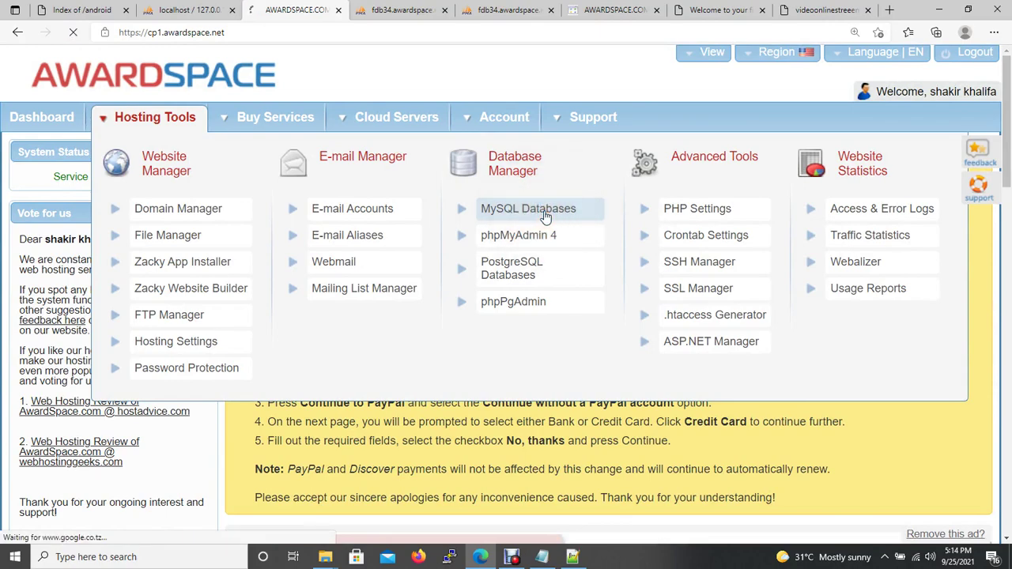
Review the earlier fdb34 phpMyAdmin tabs, then close the old ones
click(391, 10)
click(506, 11)
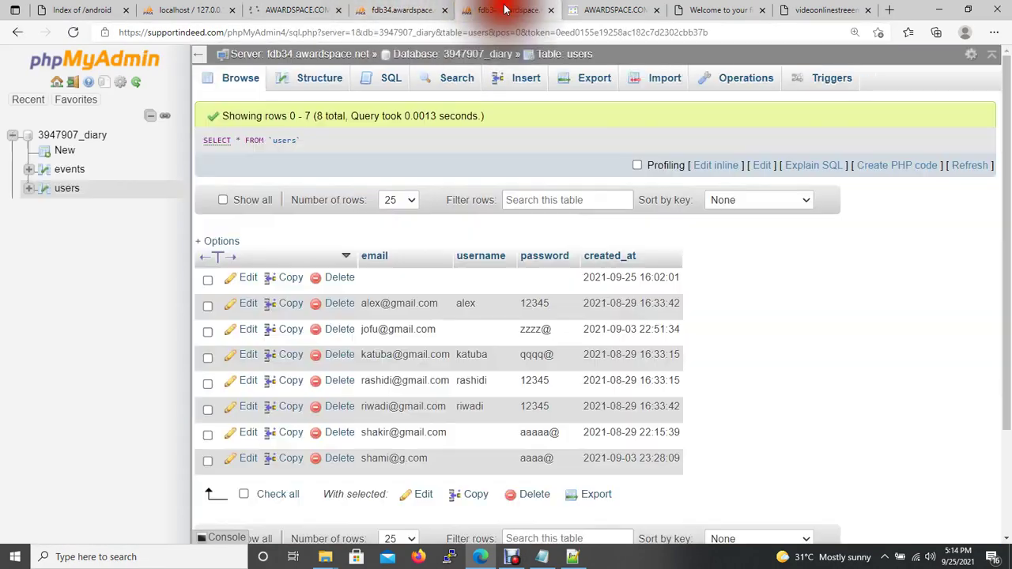
click(425, 7)
click(445, 9)
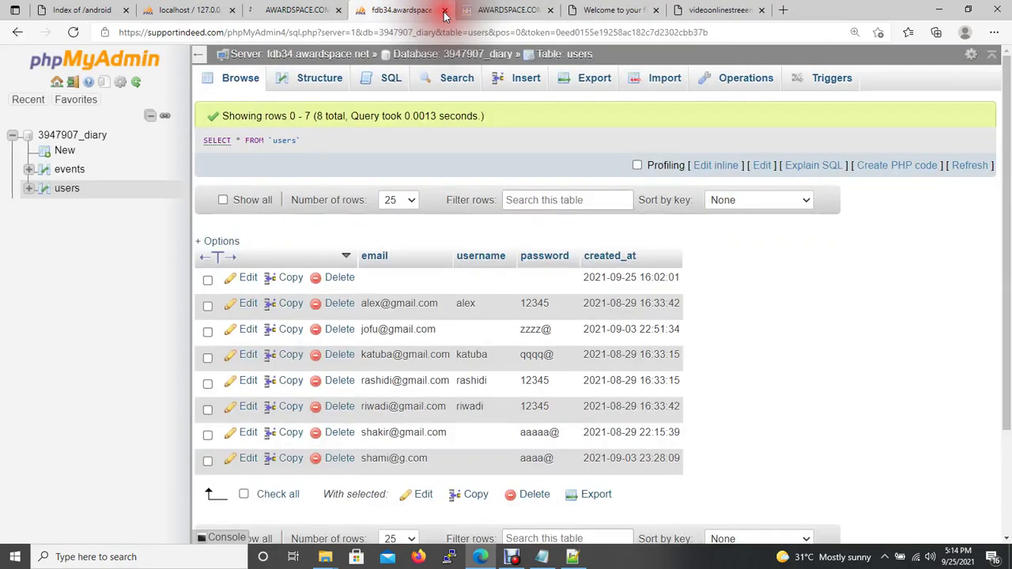
click(444, 10)
Open the diary database in phpMyAdmin 4, then return to the login.php editor tab
click(291, 8)
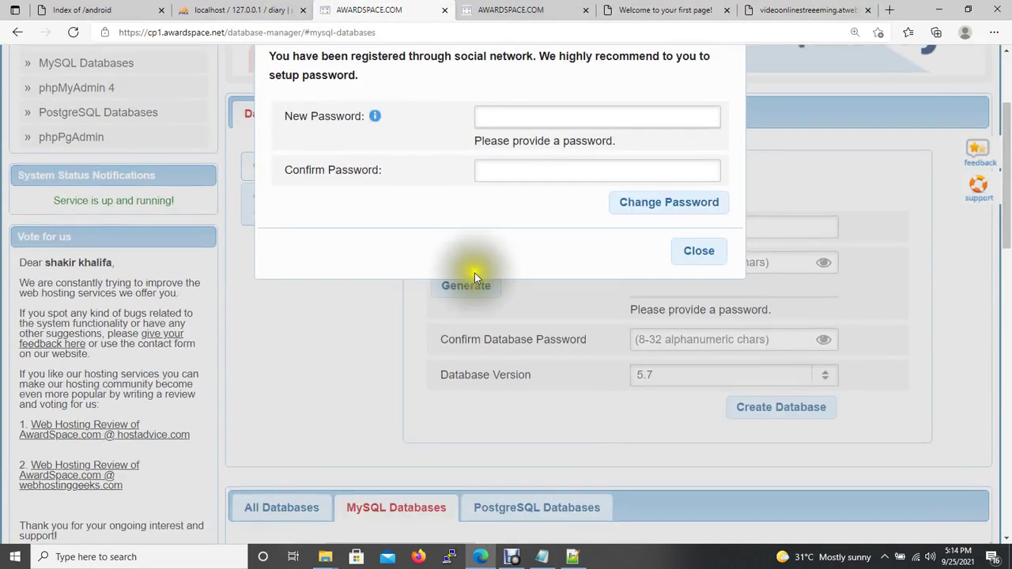
click(696, 253)
scroll(575, 368, down, 3)
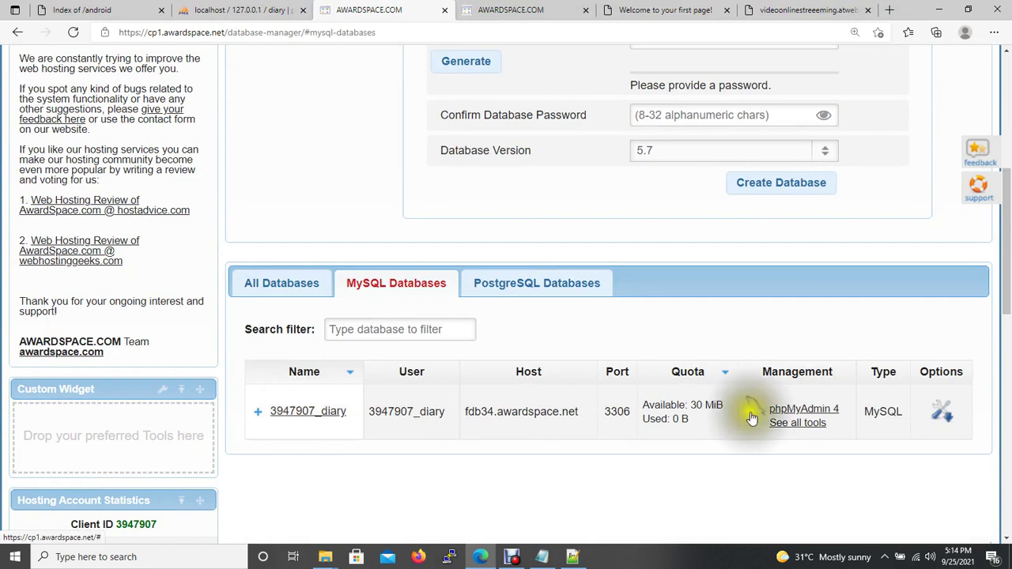
click(802, 411)
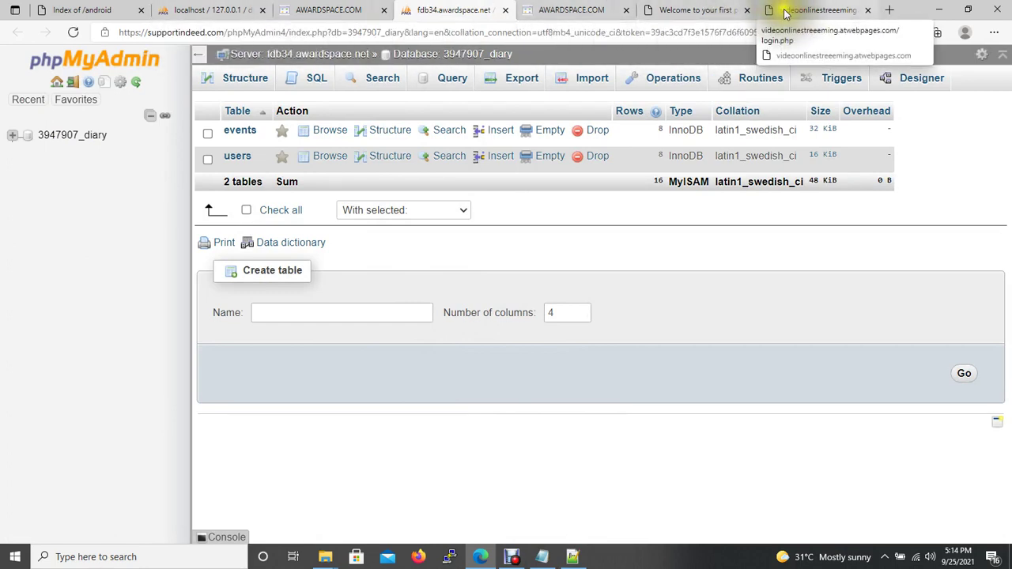
click(332, 8)
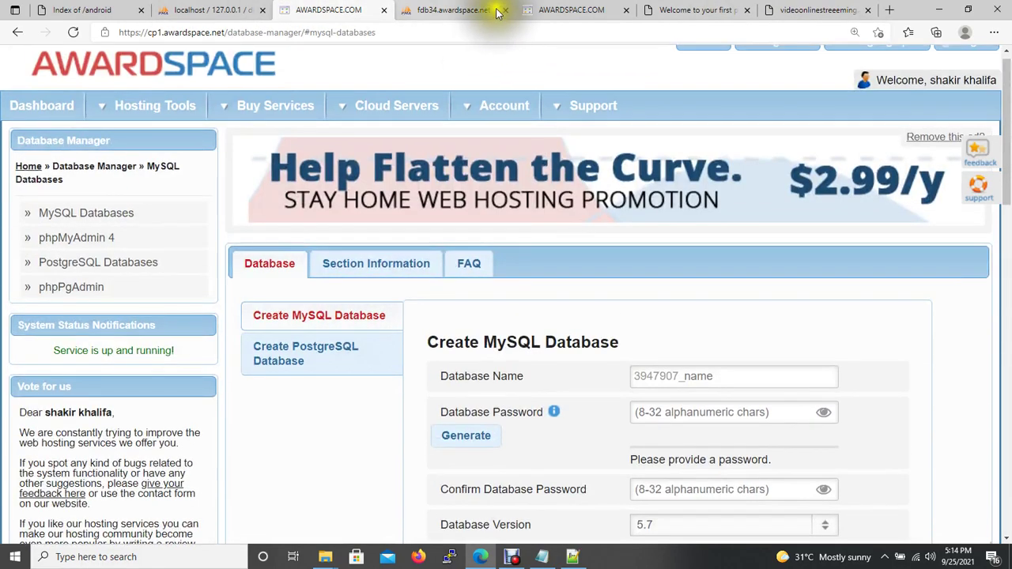
click(601, 9)
Close the login.php editor for the website folder's file list and bring select.php's Notepad forward
scroll(233, 118, up, 5)
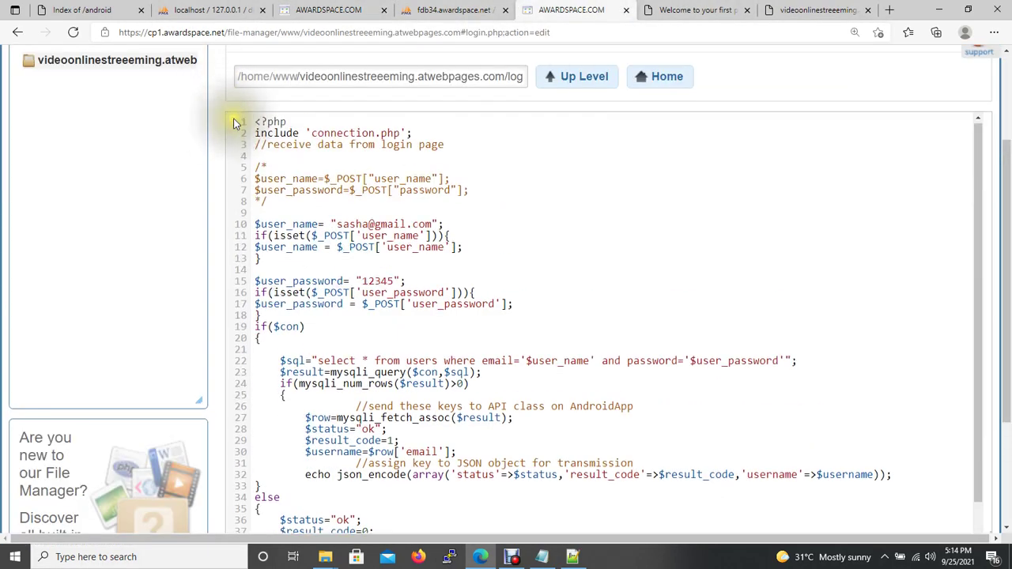
click(85, 207)
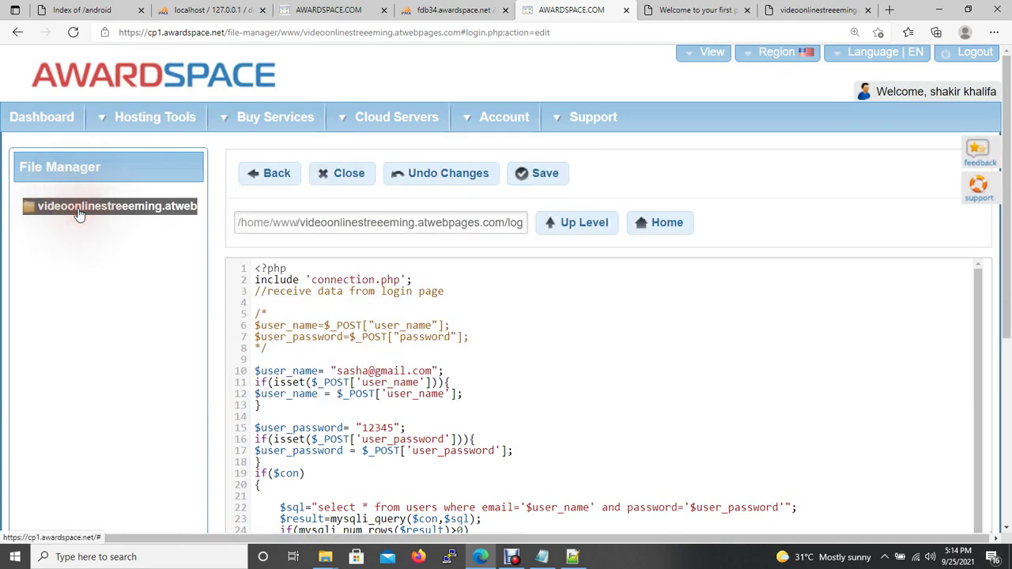
click(76, 207)
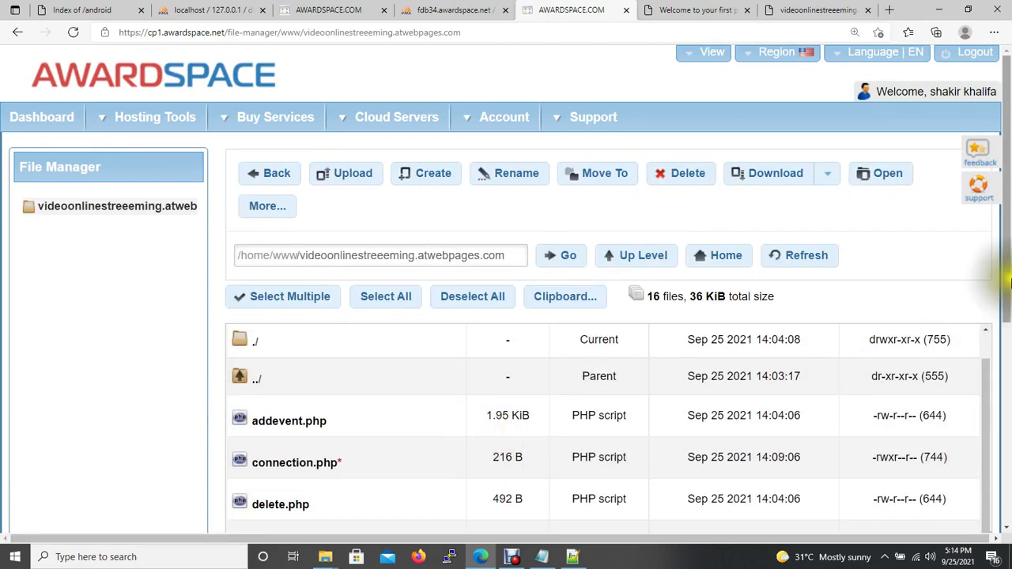
scroll(994, 222, down, 2)
click(546, 559)
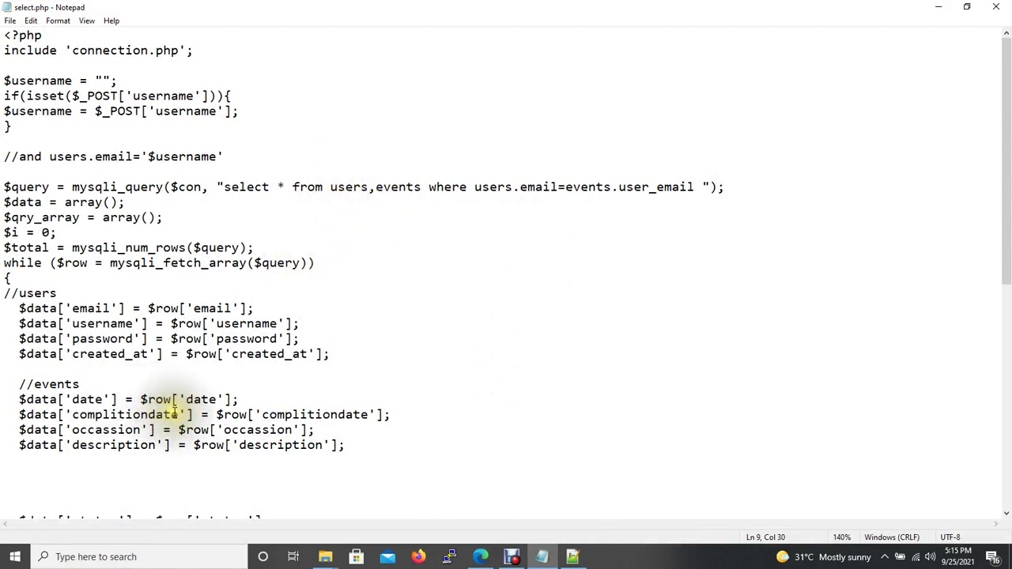
In a maximized Notepad++ document, write string url="192.168.2.1/myproject/login.php"; then return to Edge
click(585, 558)
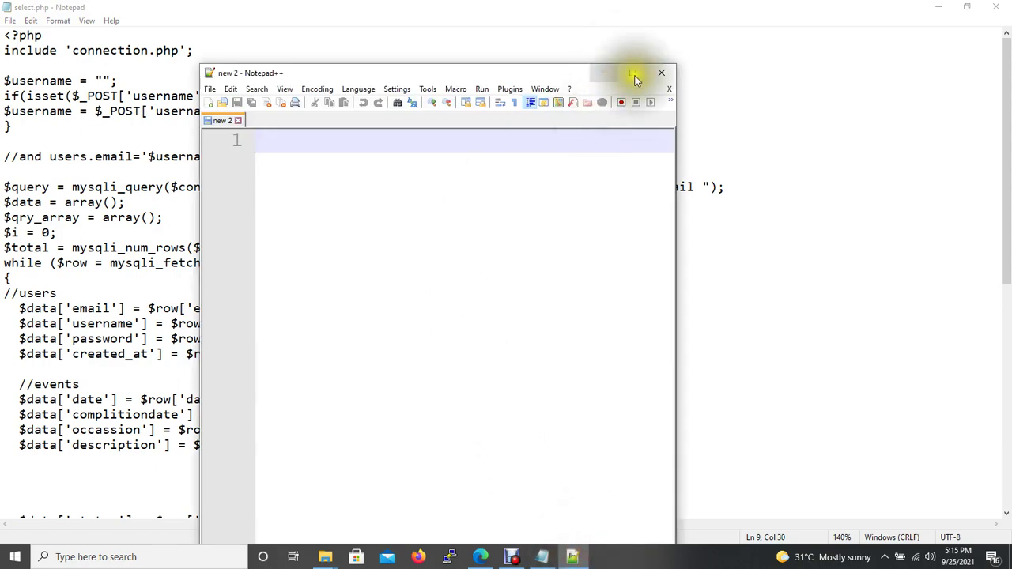
click(635, 73)
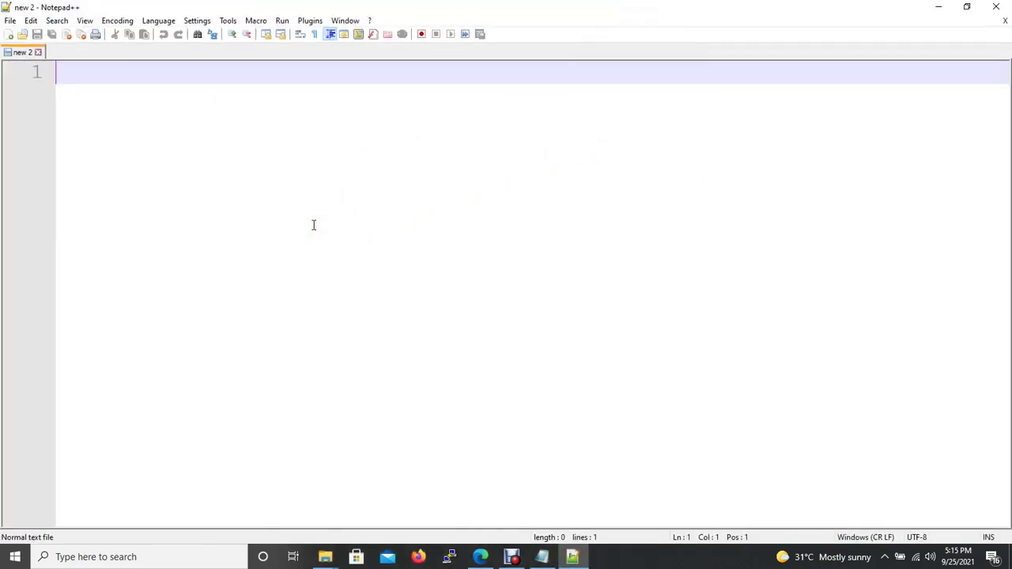
scroll(296, 328, up, 1)
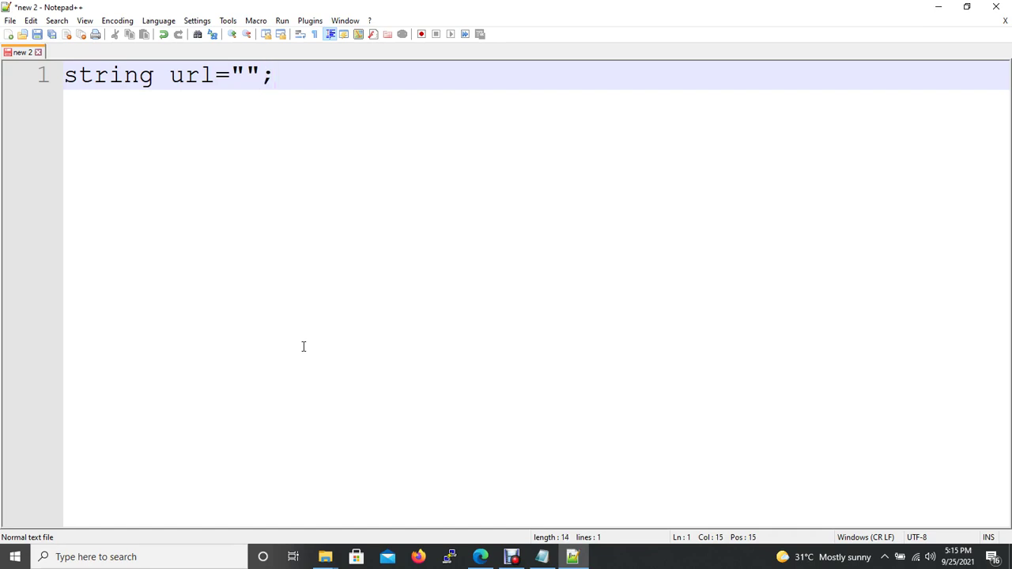
click(243, 74)
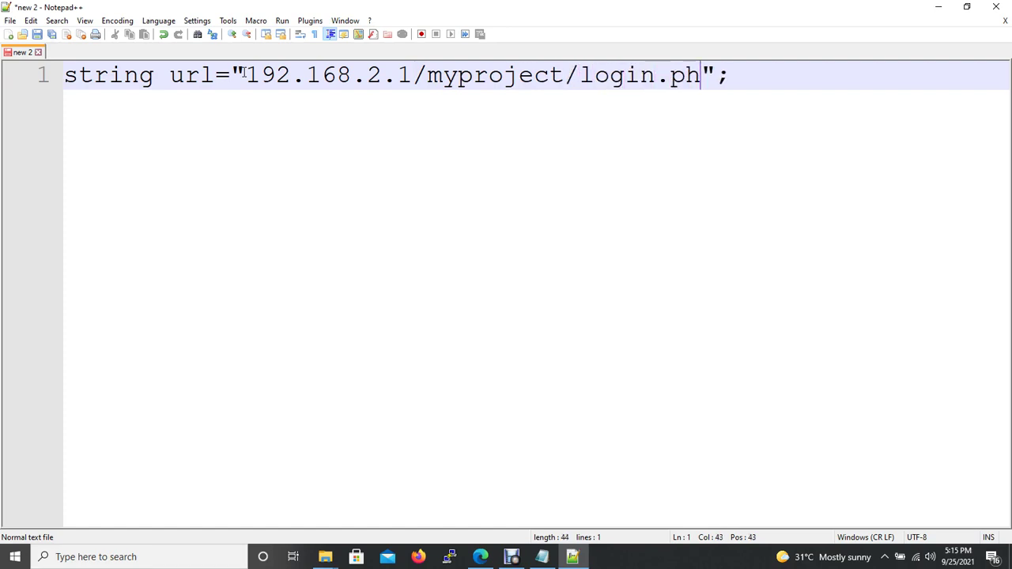
drag(771, 91, 6, 79)
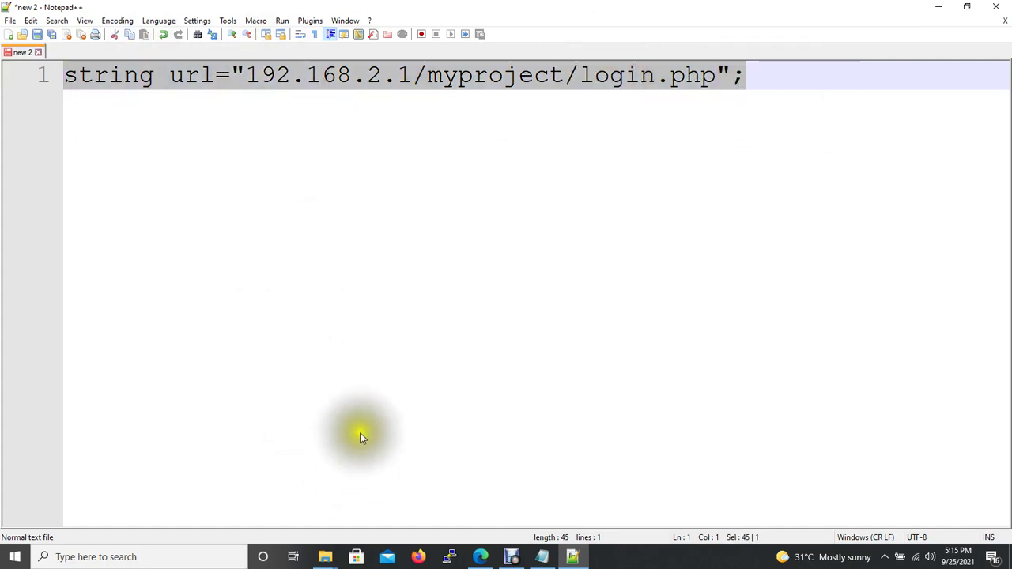
click(531, 299)
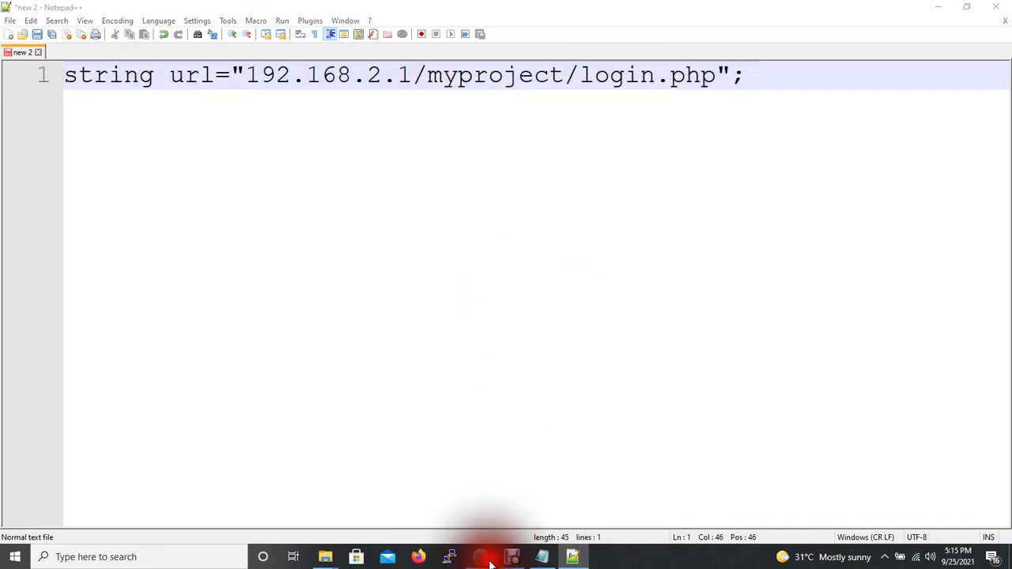
click(480, 556)
scroll(323, 379, down, 3)
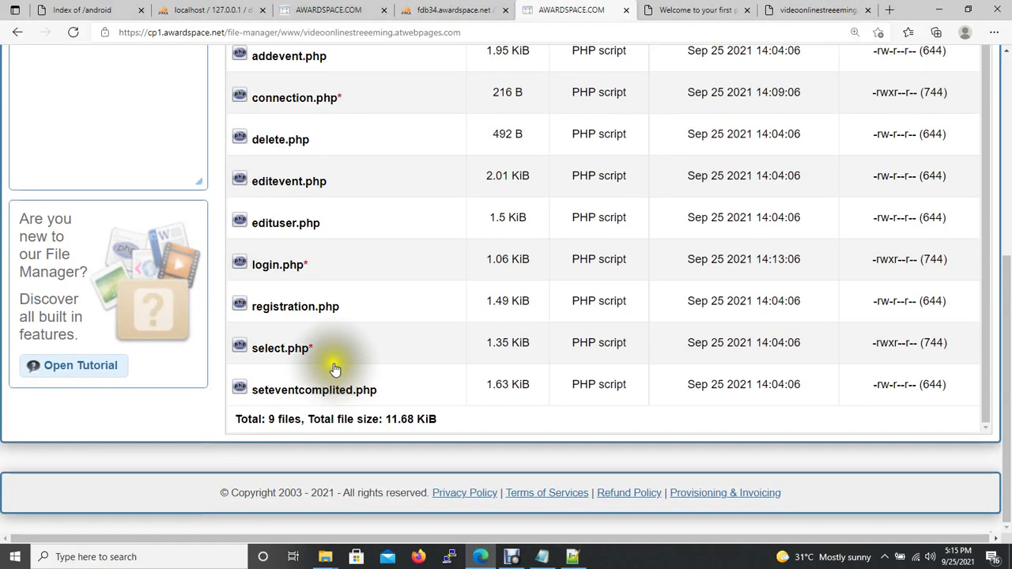
Copy the hosted login.php URL from Edge and select the local IP path in Notepad++'s url string
click(281, 353)
click(815, 12)
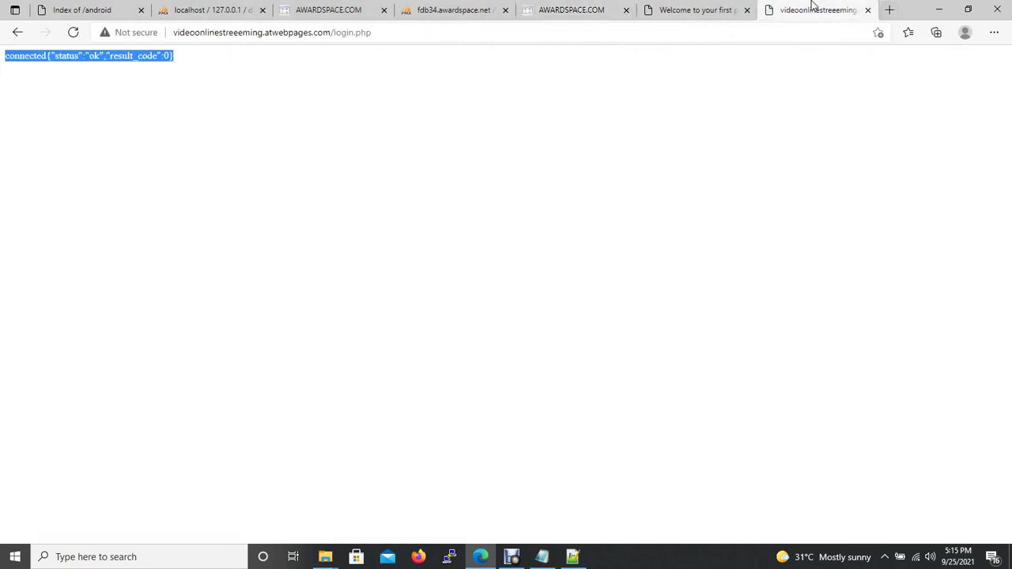
click(381, 32)
click(372, 32)
drag(371, 32, 162, 33)
right_click(231, 31)
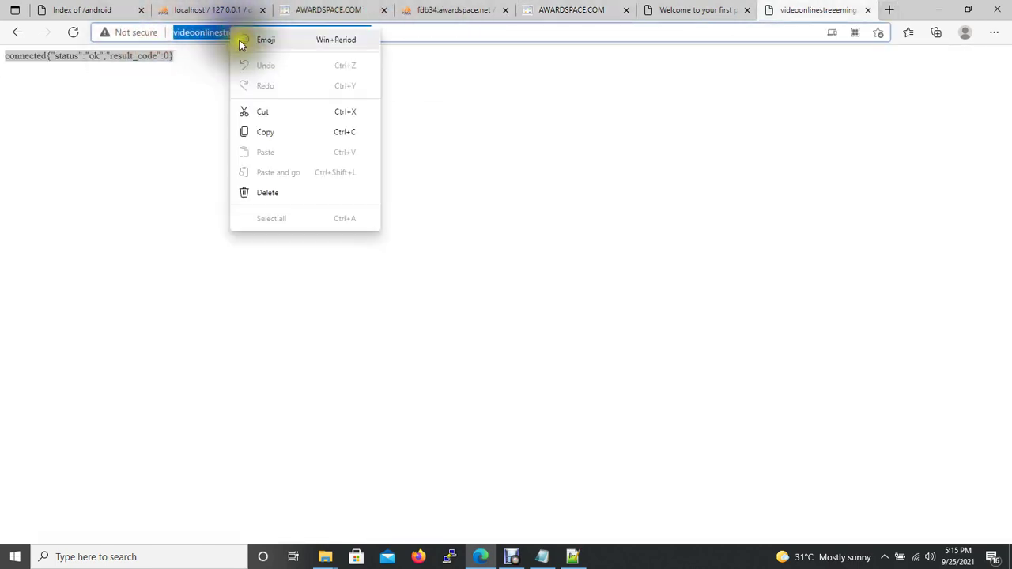
click(258, 126)
click(571, 556)
drag(714, 75, 247, 75)
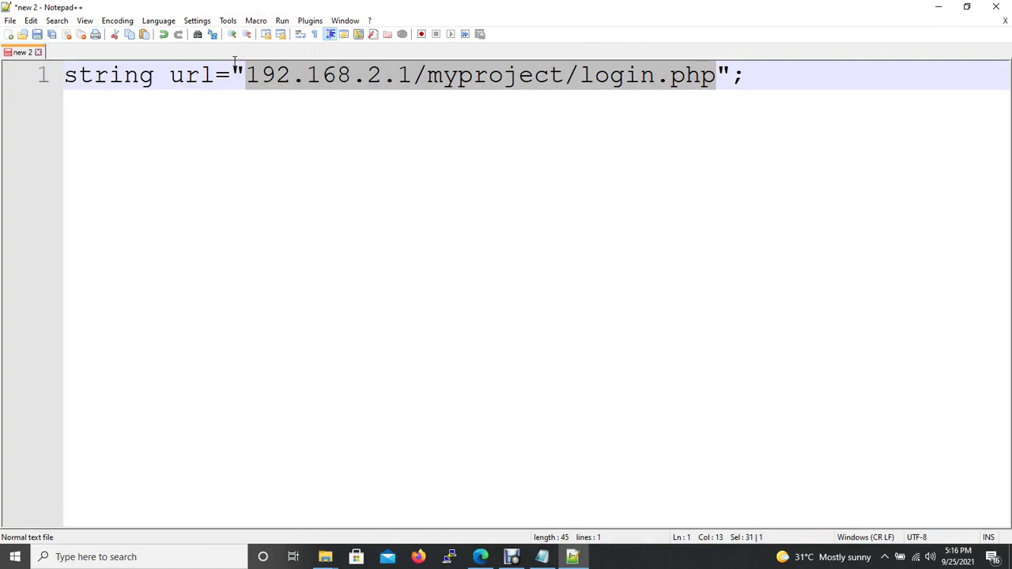